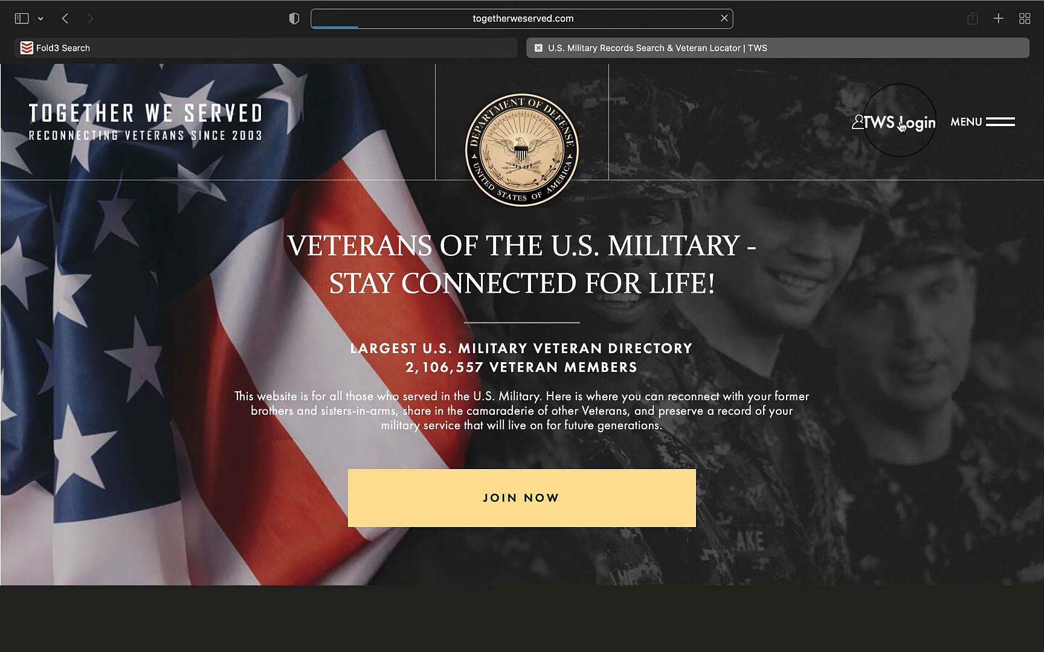
# - Log in with the saved username and account password, choosing U.S. Marine Corps / Reserve as the veteran's service branch affiliation
pyautogui.click(696, 360)
pyautogui.scroll(-1, 696, 361)
pyautogui.scroll(-3, 696, 361)
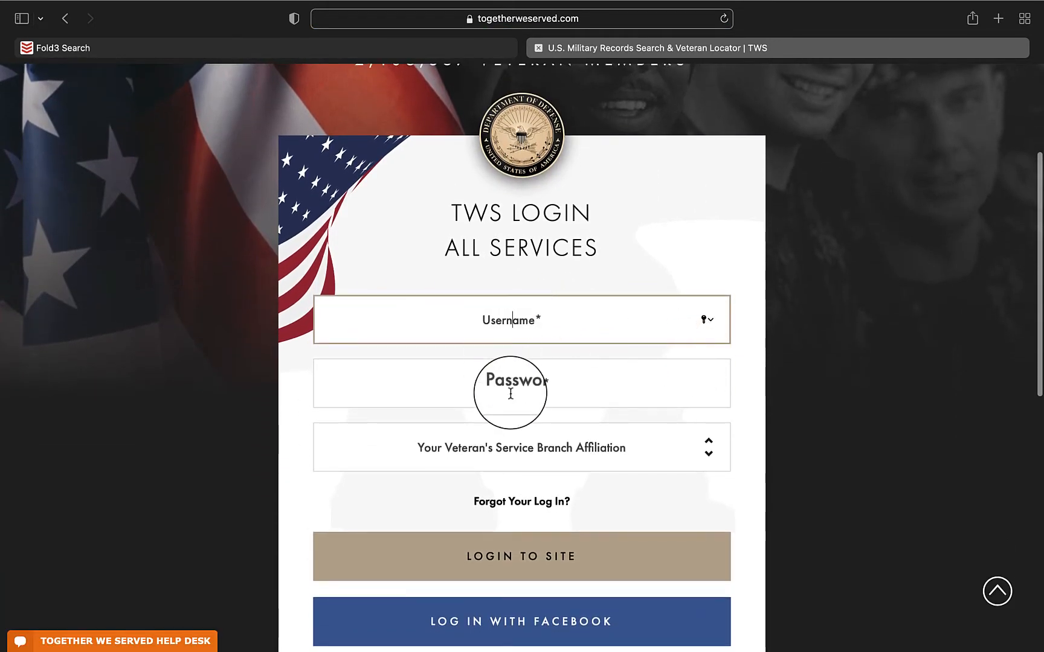
pyautogui.click(496, 456)
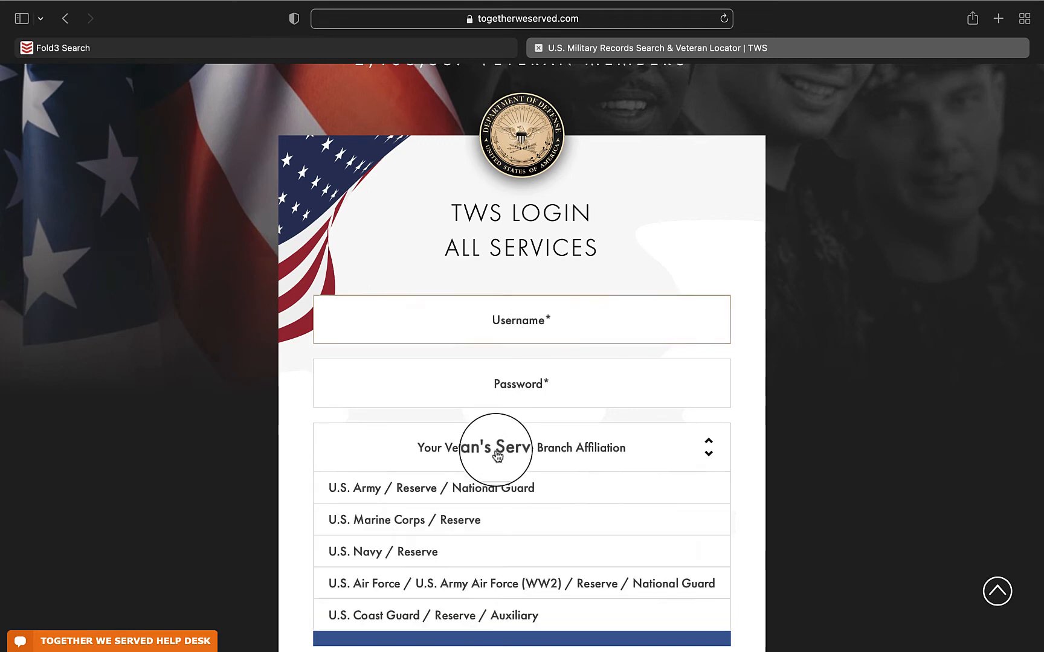
pyautogui.click(428, 527)
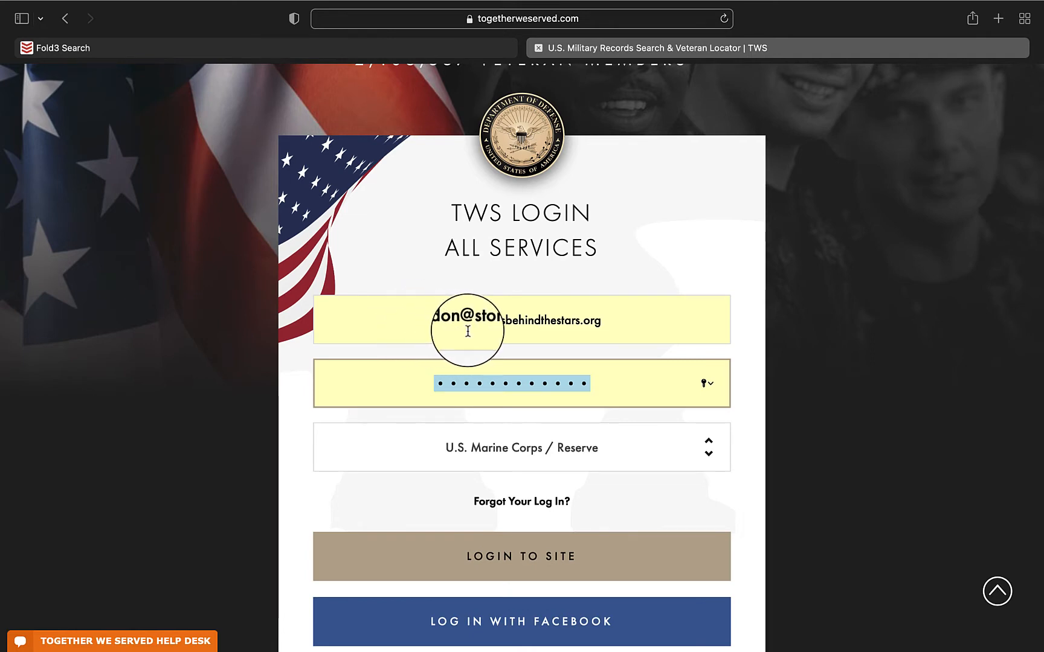
pyautogui.click(503, 568)
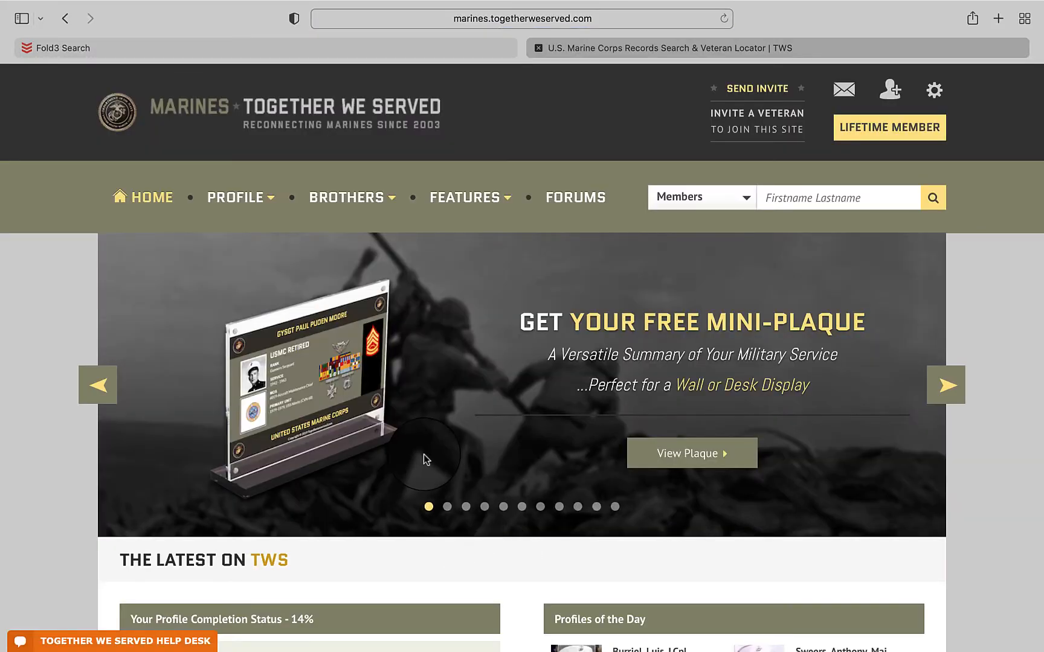
# - Open the Remember a Veteran form from the options for Brothers
pyautogui.scroll(-1, 424, 454)
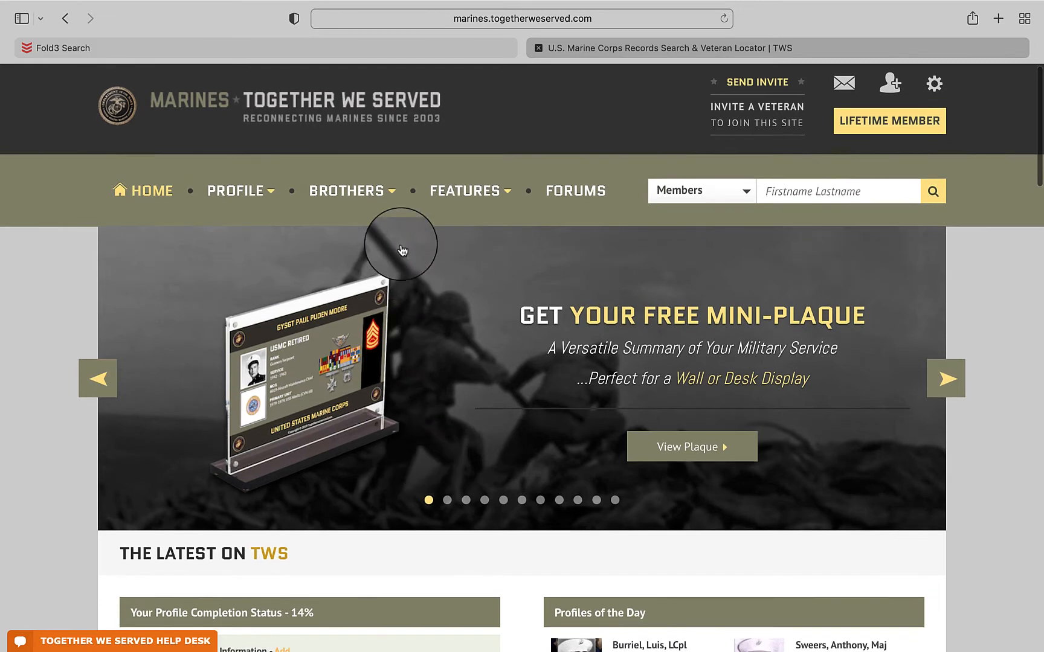
pyautogui.click(346, 193)
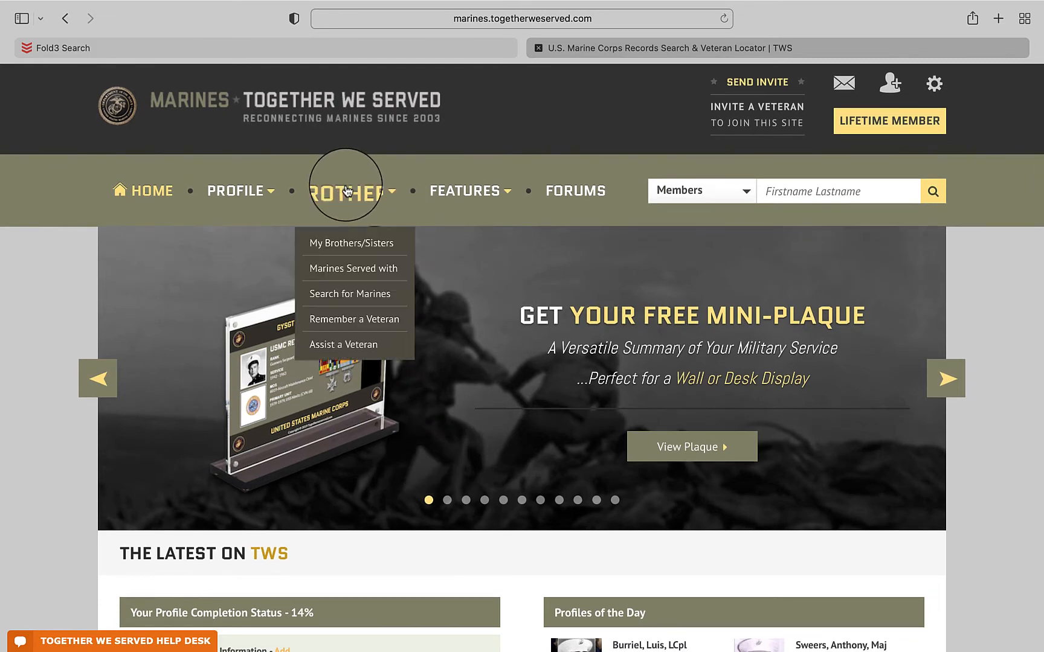
pyautogui.click(349, 323)
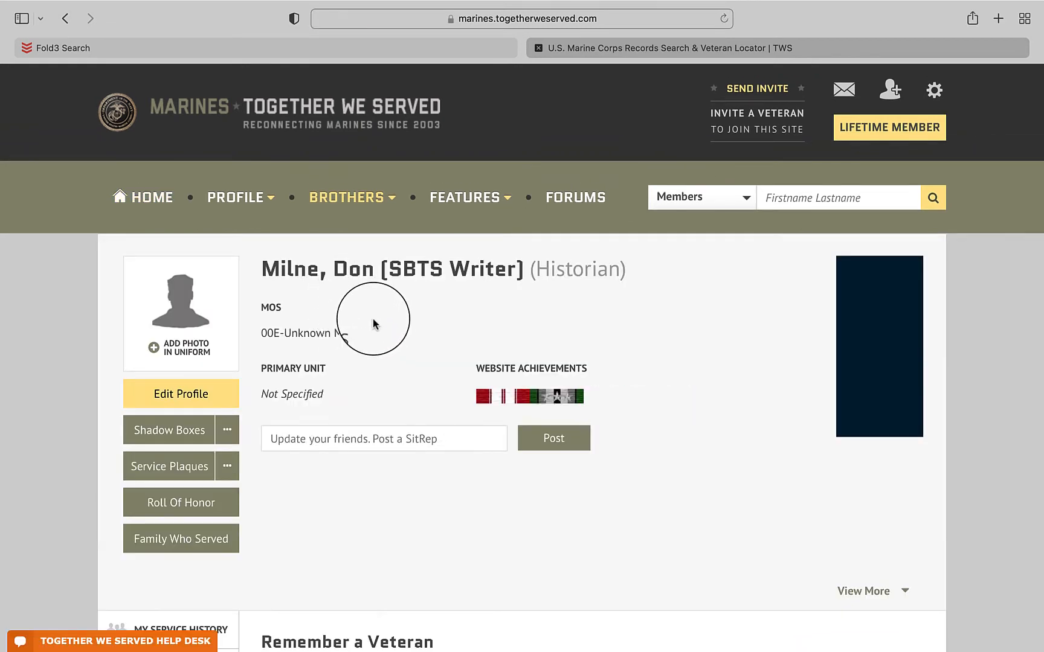
# - Set the service branch in the Remember a Veteran form to US Navy
pyautogui.scroll(-2, 372, 320)
pyautogui.scroll(-6, 373, 320)
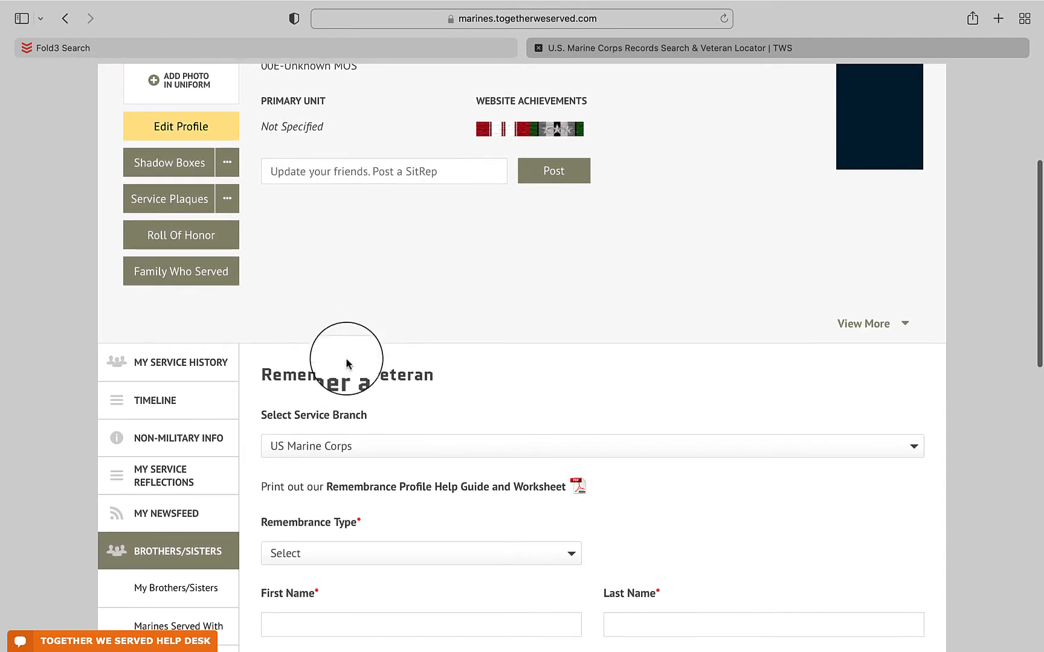
pyautogui.click(333, 451)
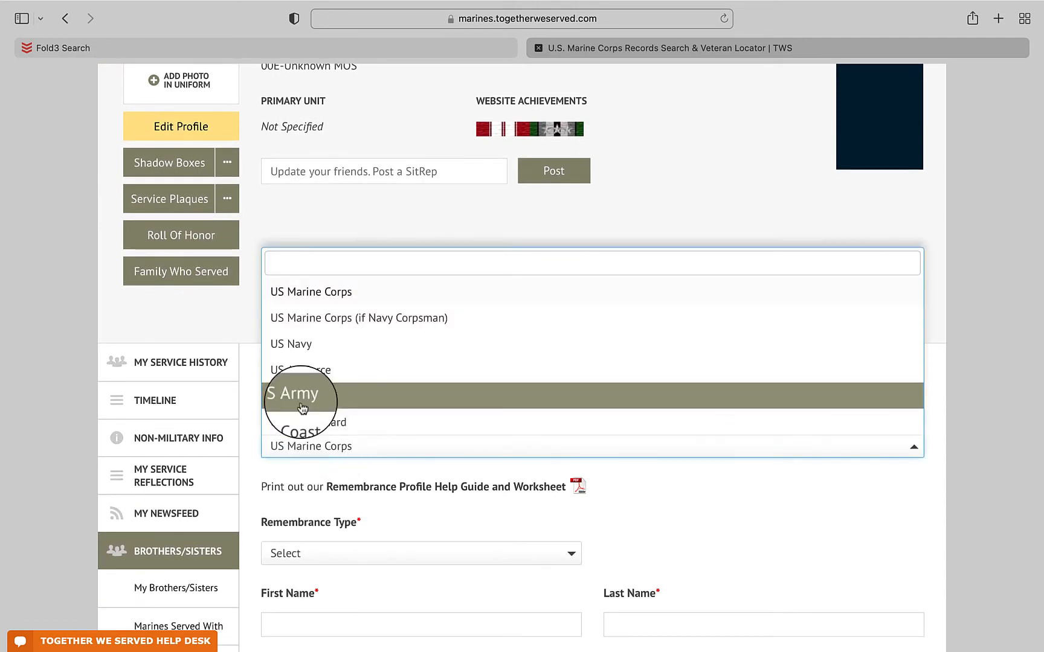
pyautogui.click(291, 345)
# - Set the remembrance type to Fallen (Died in Combat)
pyautogui.scroll(-10, 291, 347)
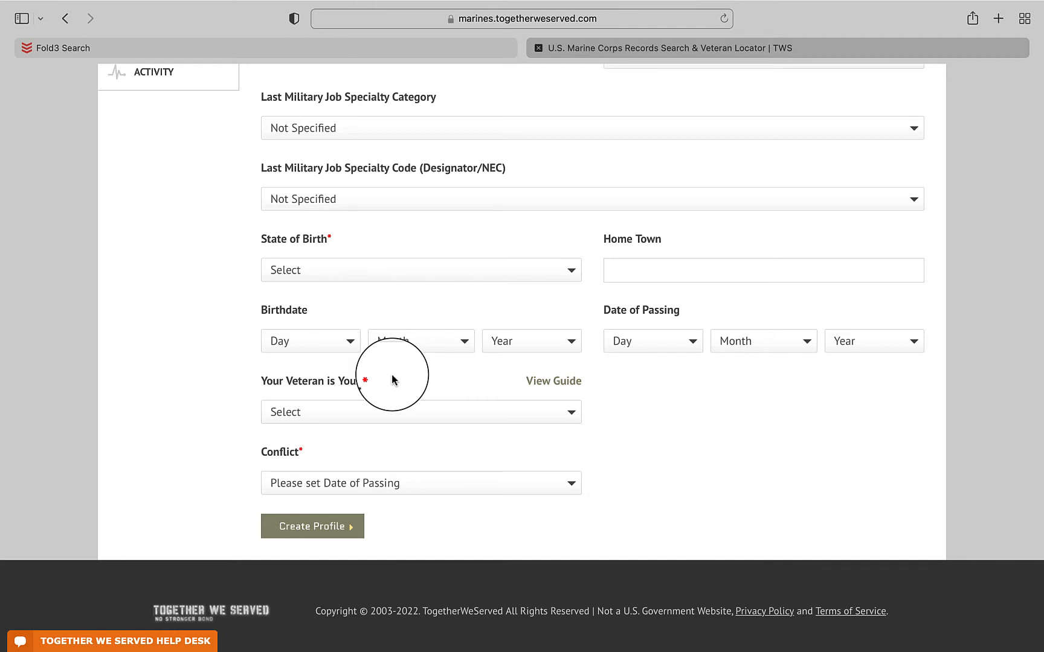
pyautogui.scroll(10, 392, 379)
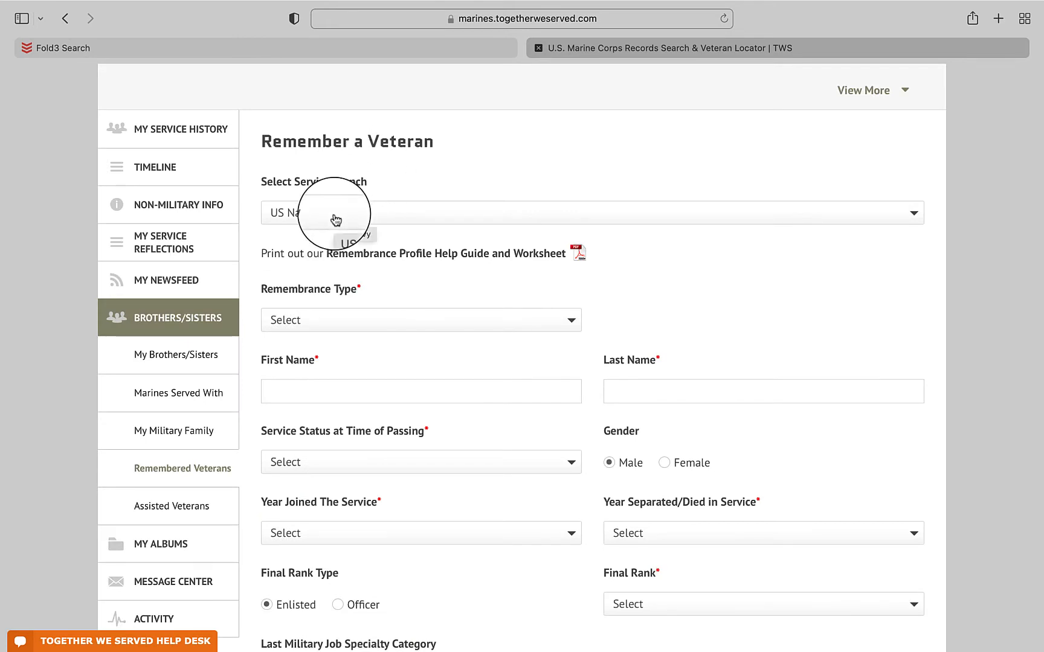
pyautogui.click(570, 324)
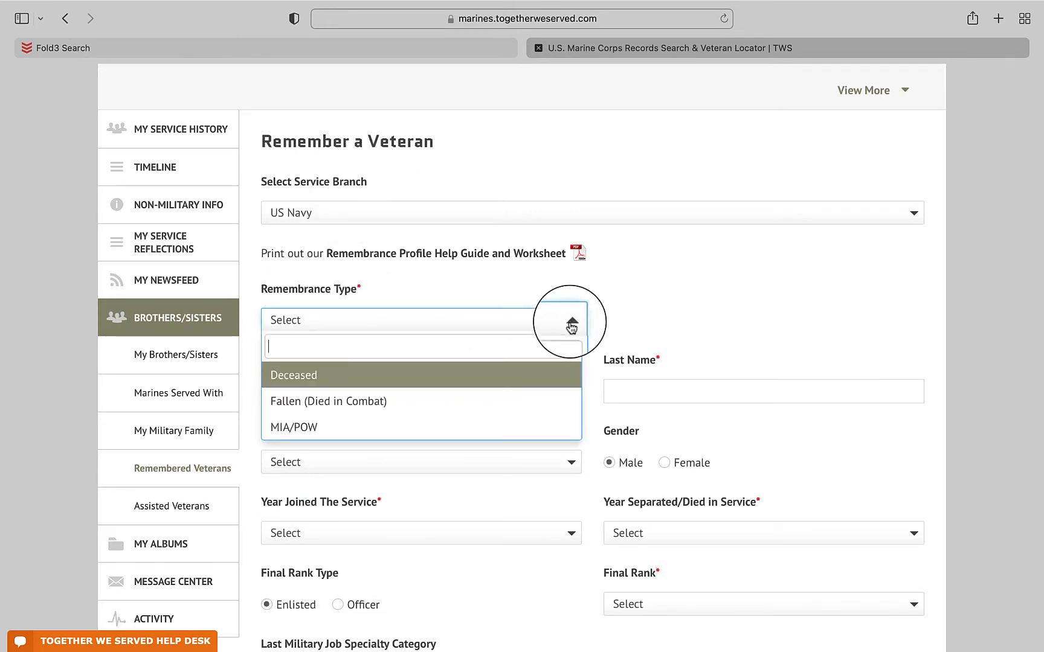
# - Enter the veteran's first and last names and set the service status at time of passing to USN Active
pyautogui.scroll(-10, 299, 403)
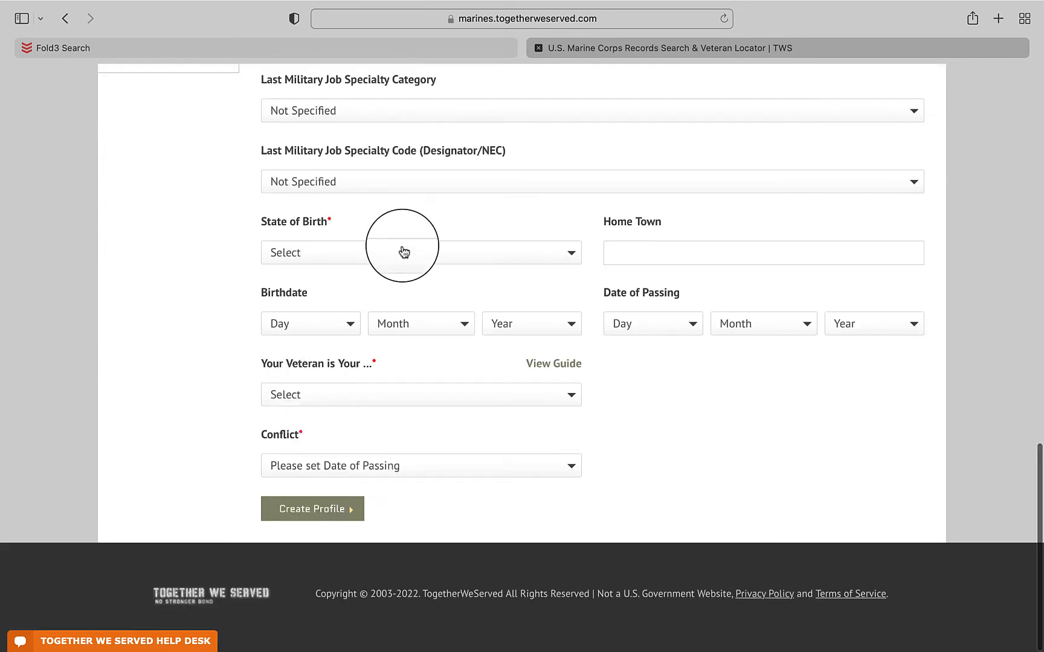
pyautogui.scroll(5, 404, 251)
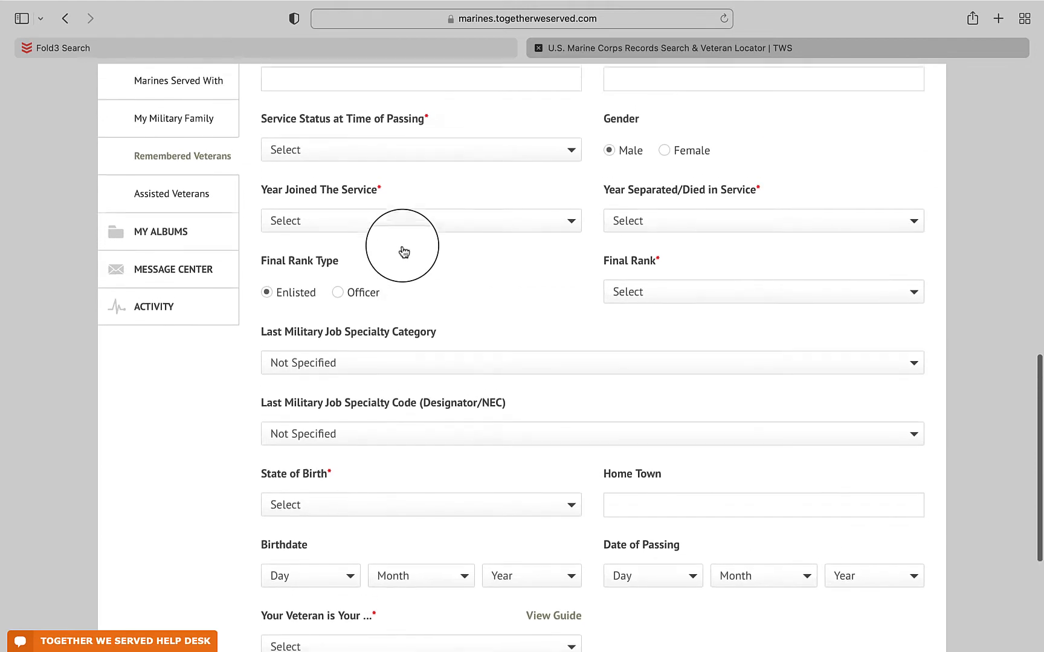
pyautogui.scroll(1, 404, 252)
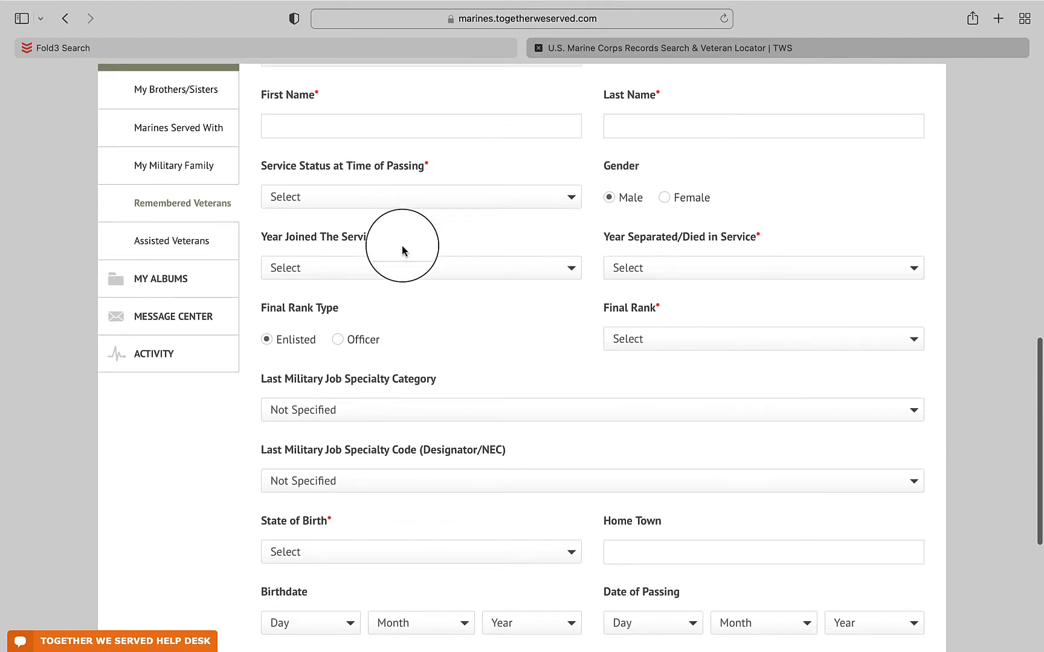
pyautogui.scroll(3, 402, 251)
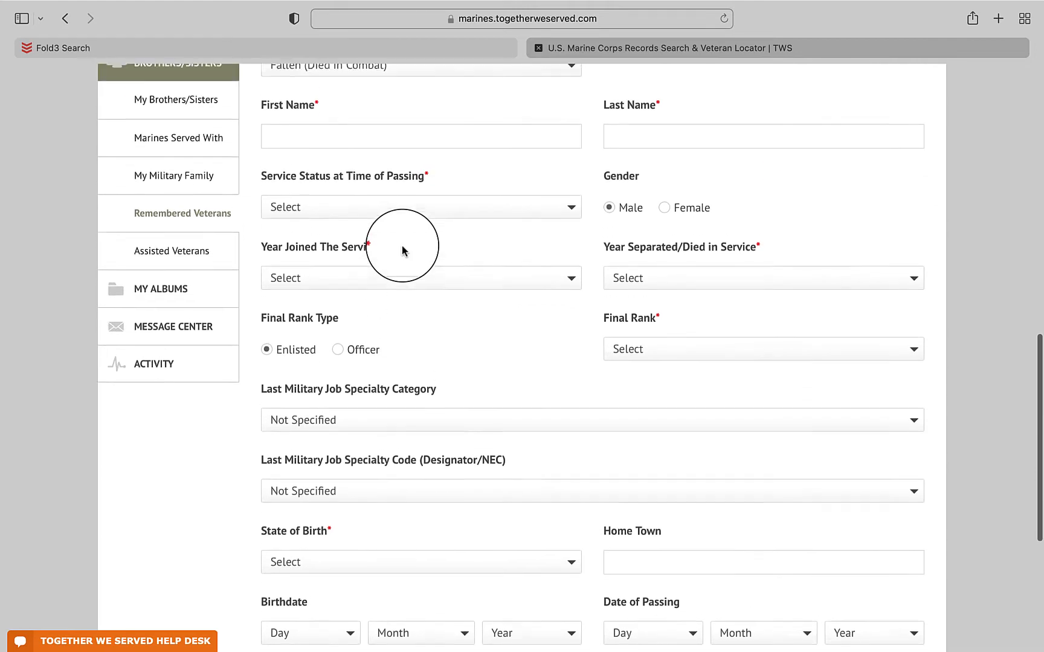
pyautogui.click(317, 285)
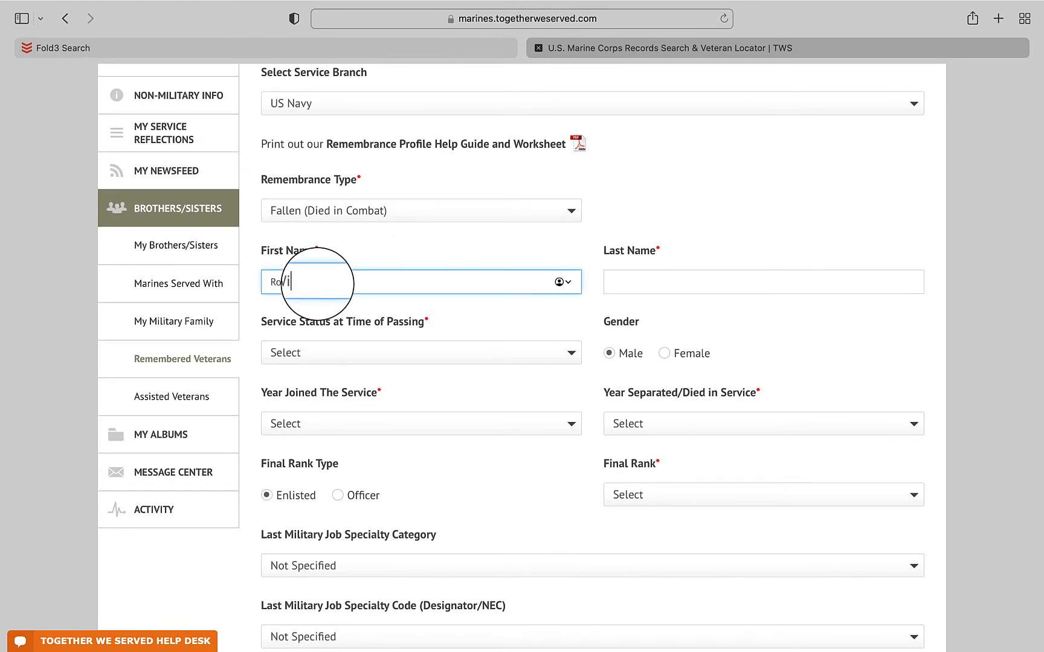
pyautogui.write('Roy Willi')
pyautogui.write('s')
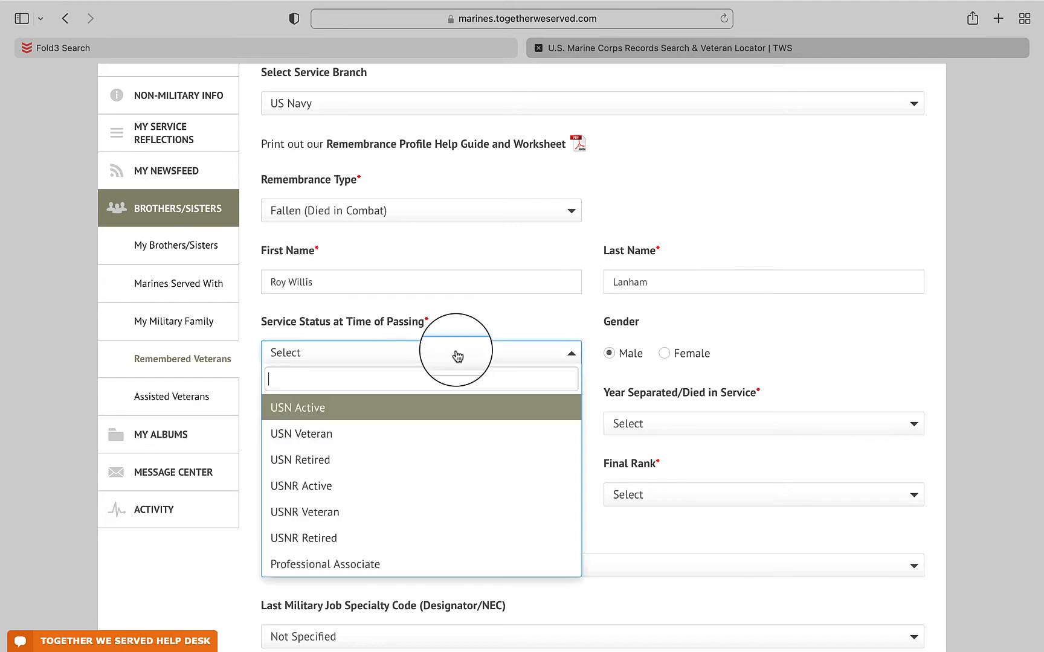
pyautogui.click(338, 413)
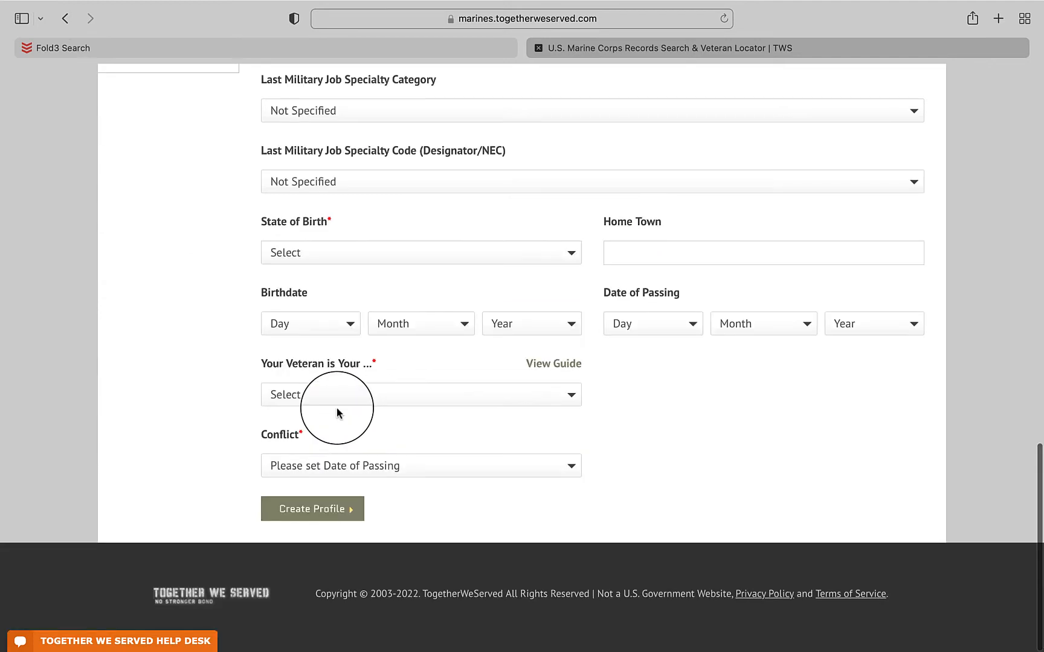
# - Set the year joined the service to 1941 and the year separated/died in service to 1942
pyautogui.scroll(6, 480, 293)
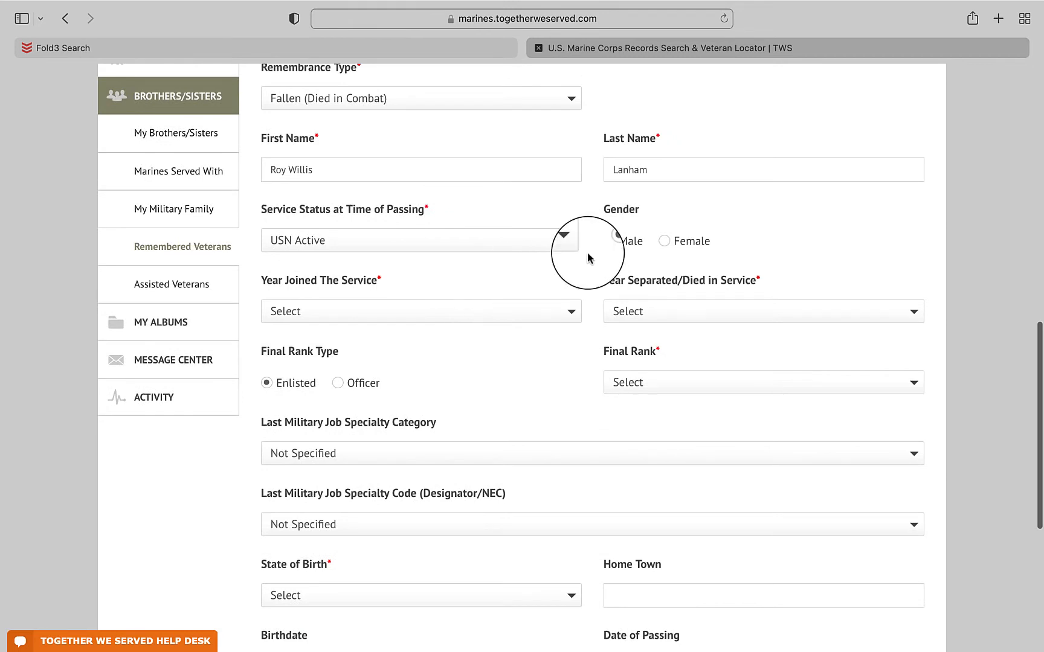
pyautogui.scroll(1, 570, 334)
pyautogui.click(571, 331)
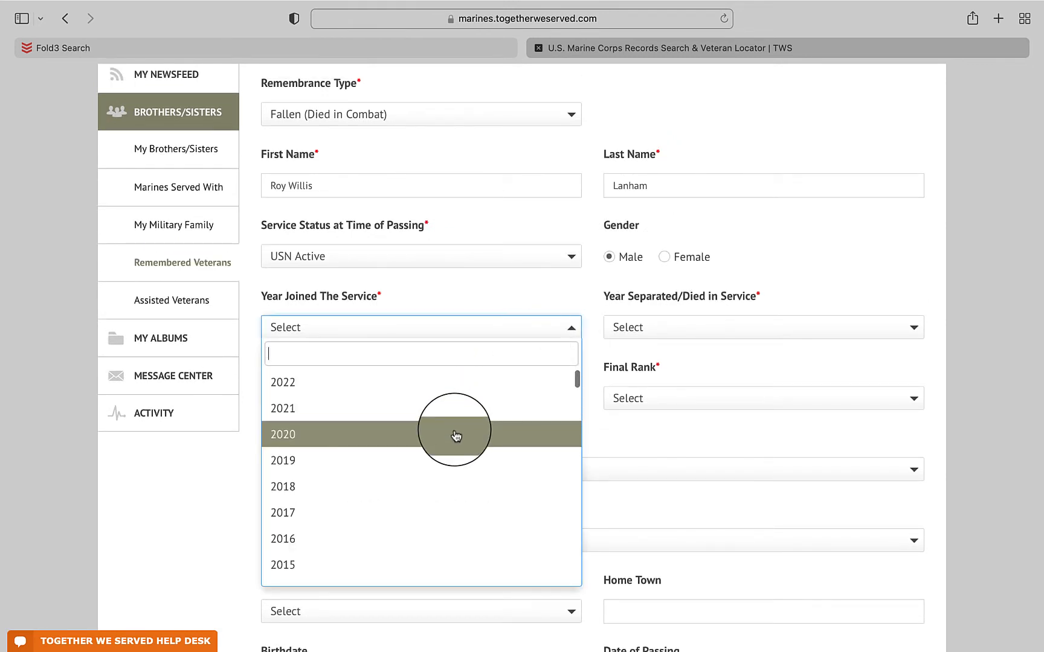
pyautogui.write('1941')
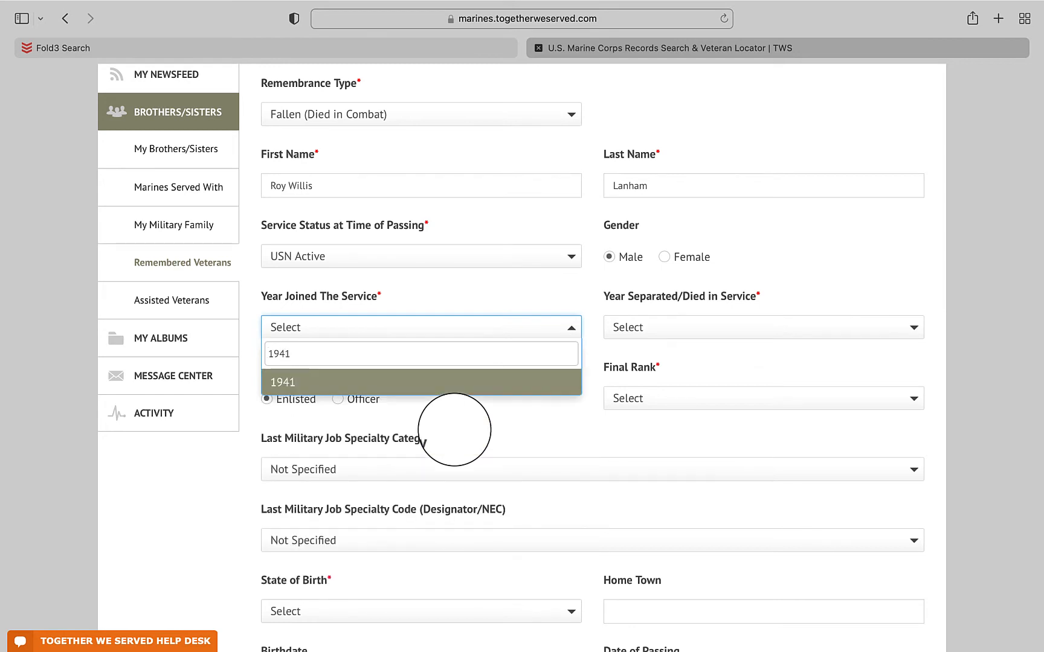
pyautogui.click(279, 386)
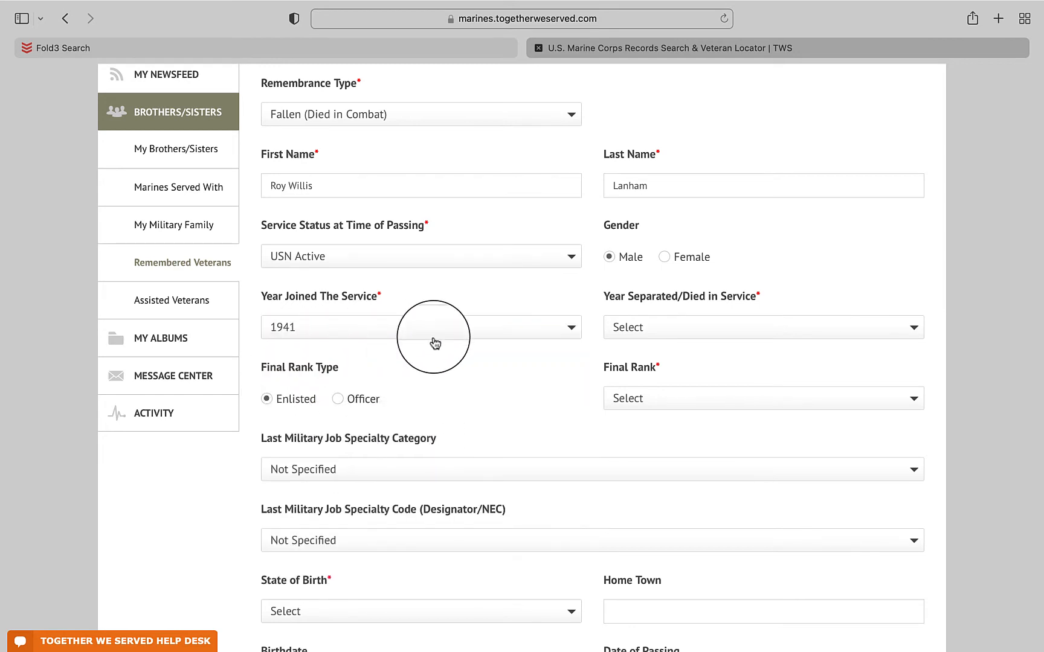
pyautogui.click(629, 331)
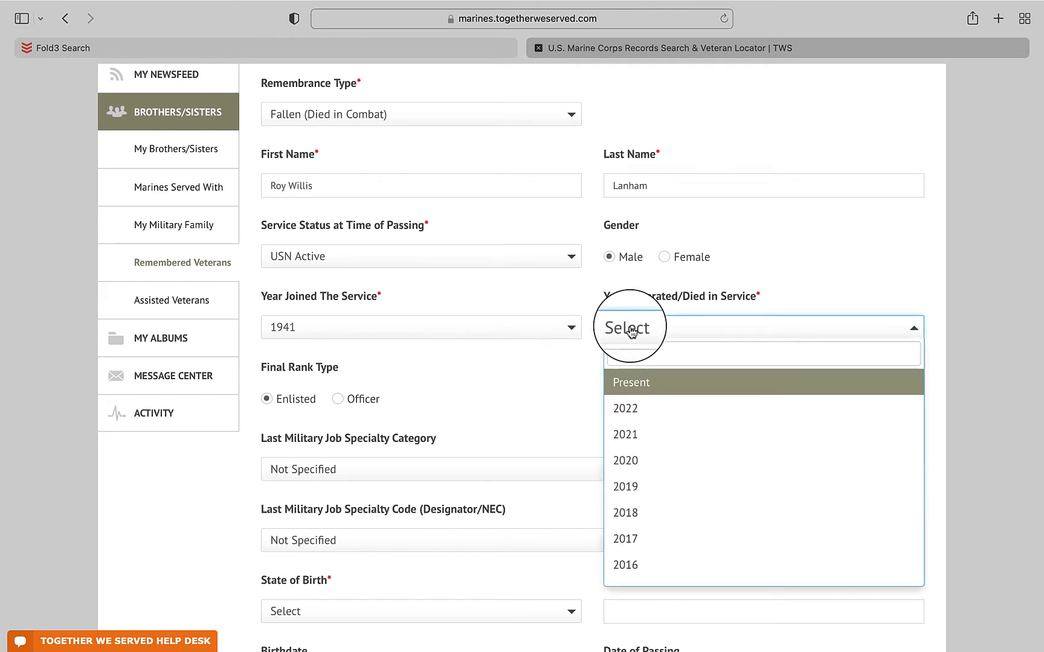
pyautogui.write('1942')
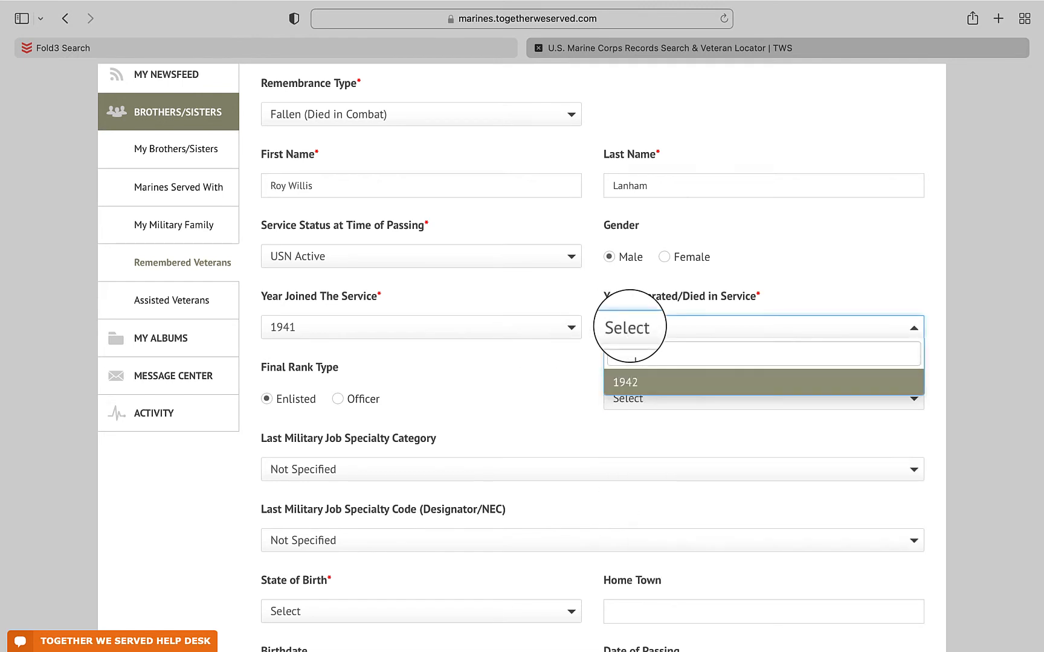
pyautogui.click(625, 392)
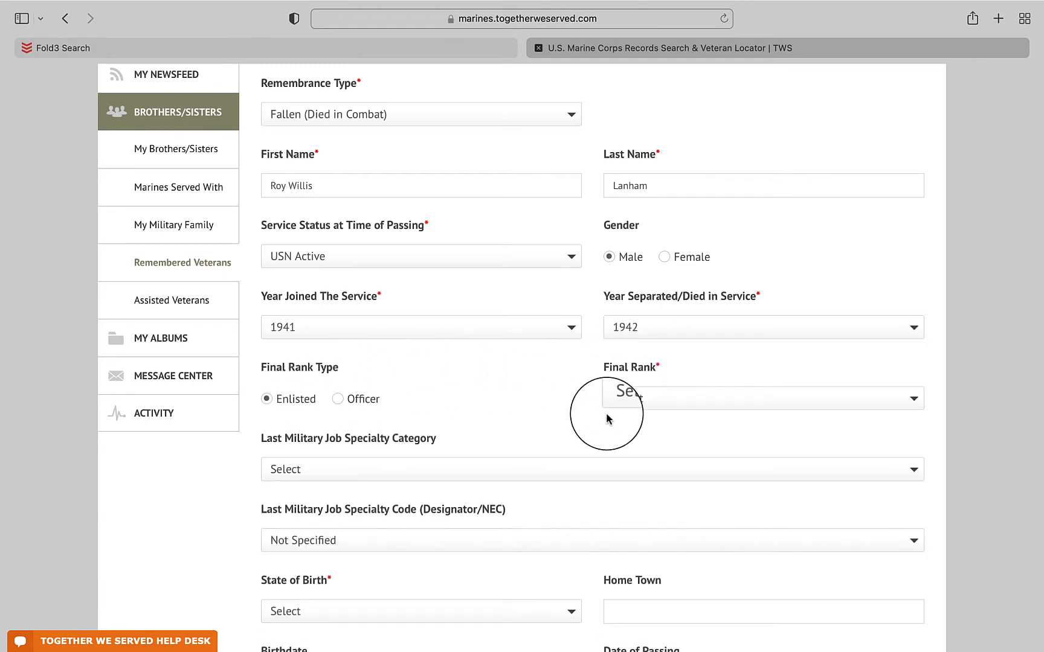
# - Set the veteran's final rank to Apprentice Seaman
pyautogui.click(622, 402)
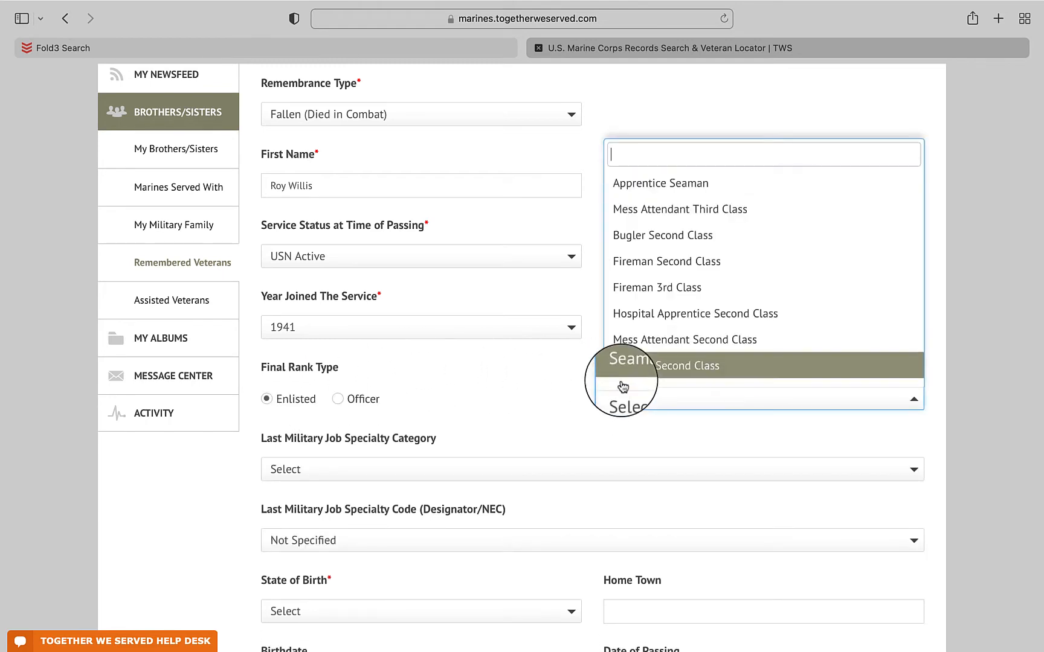
pyautogui.scroll(-5, 626, 370)
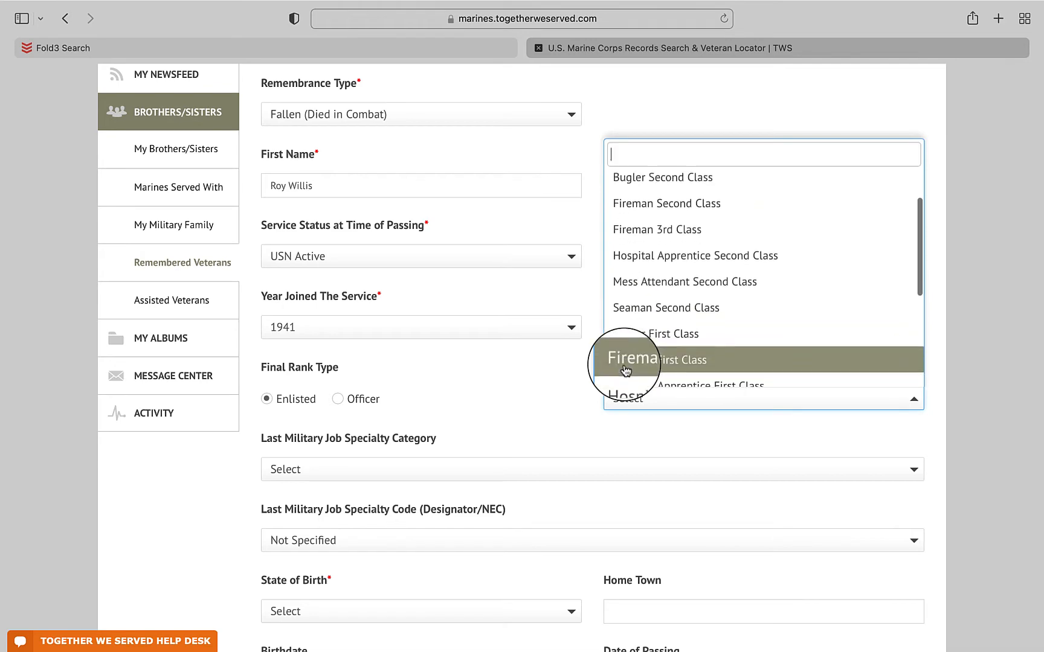
pyautogui.scroll(-5, 626, 369)
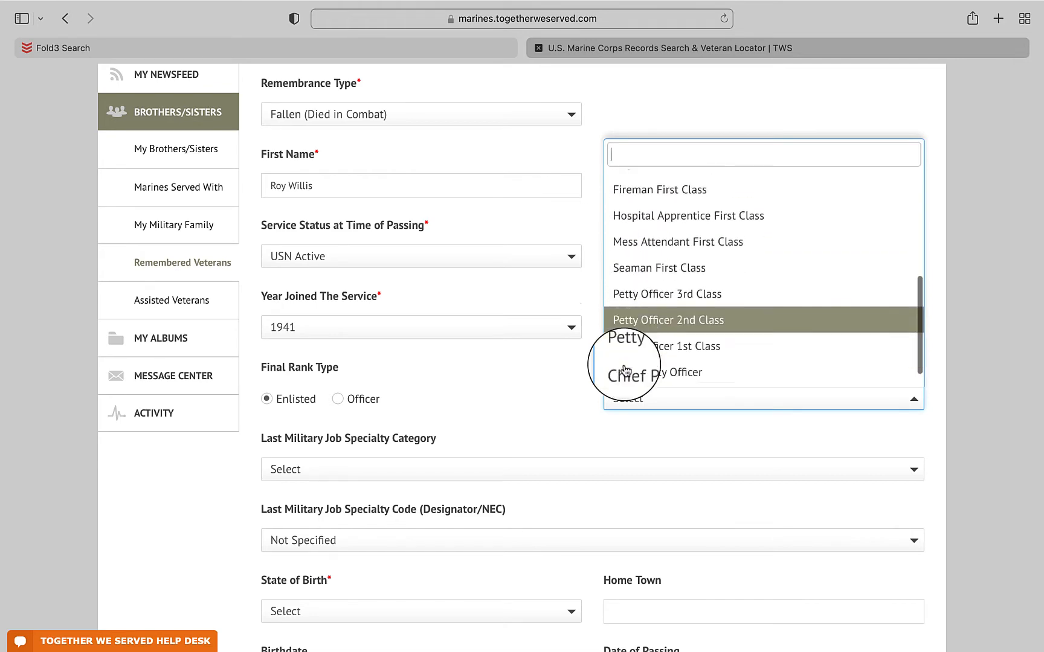
pyautogui.scroll(-2, 626, 370)
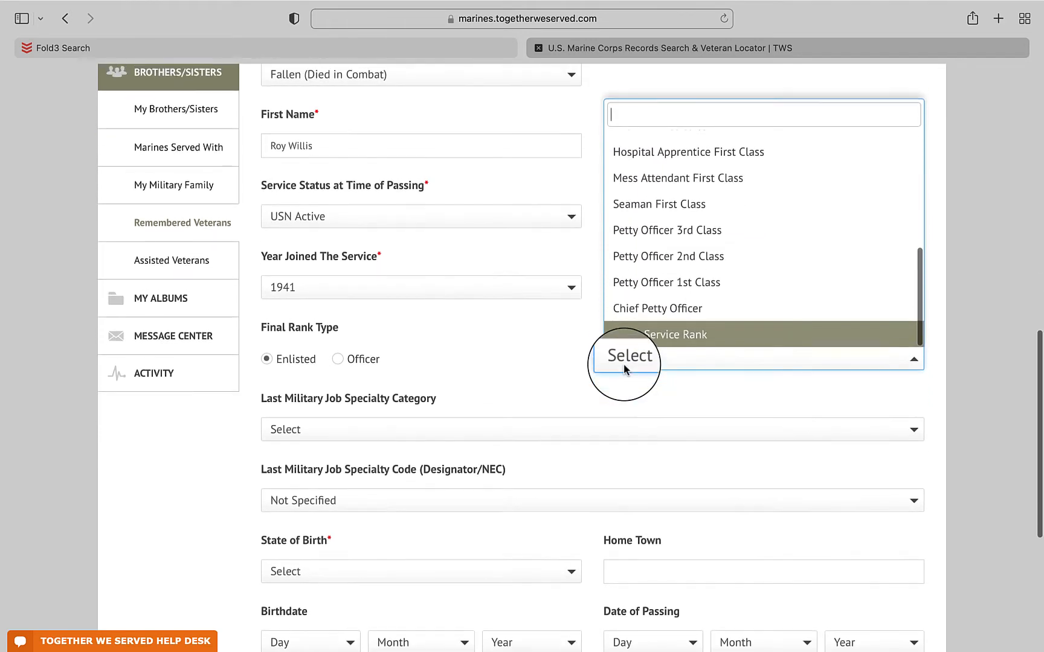
pyautogui.scroll(1, 627, 326)
pyautogui.scroll(8, 629, 319)
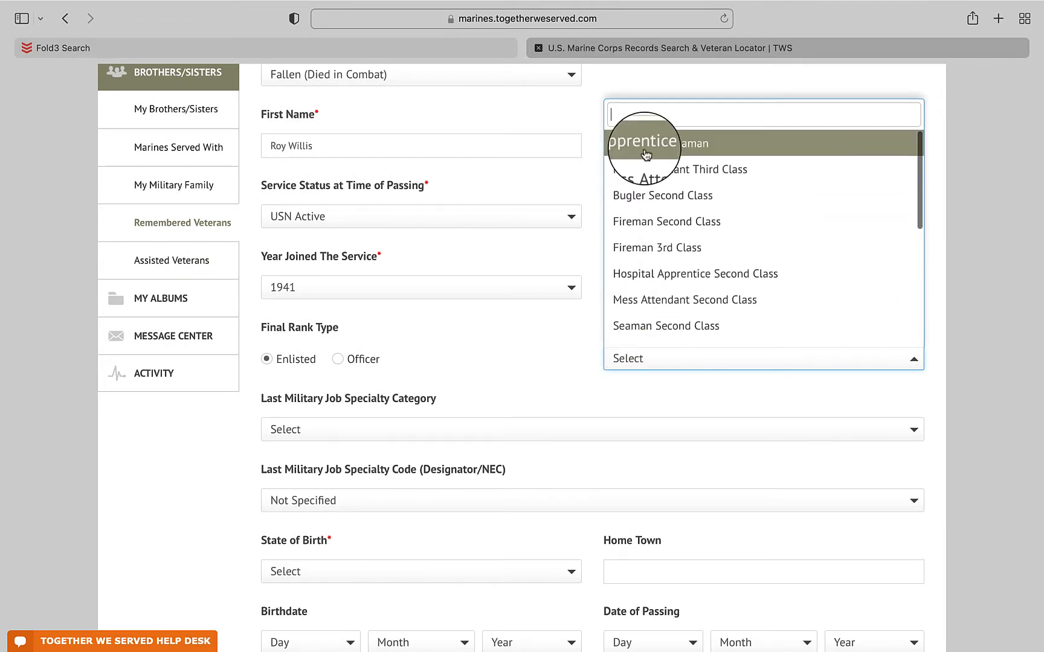
pyautogui.click(645, 155)
# - Set the last military job specialty category to 00-Rating/NEC Group Unknown and the specialty code to 00E-Unknown NEC/Rate
pyautogui.scroll(5, 644, 155)
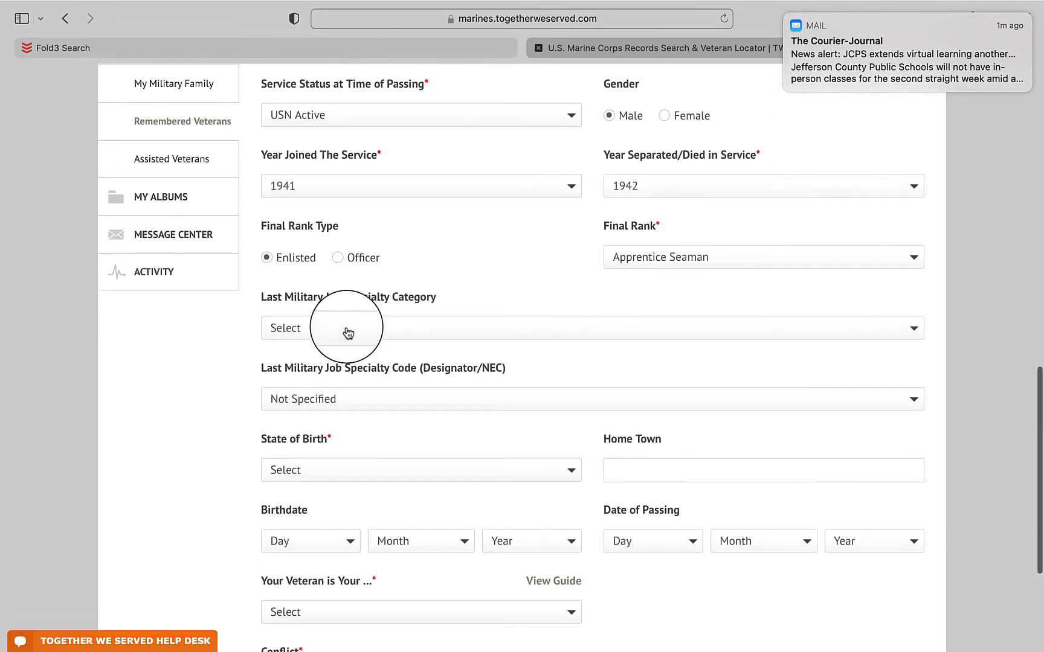
pyautogui.click(347, 328)
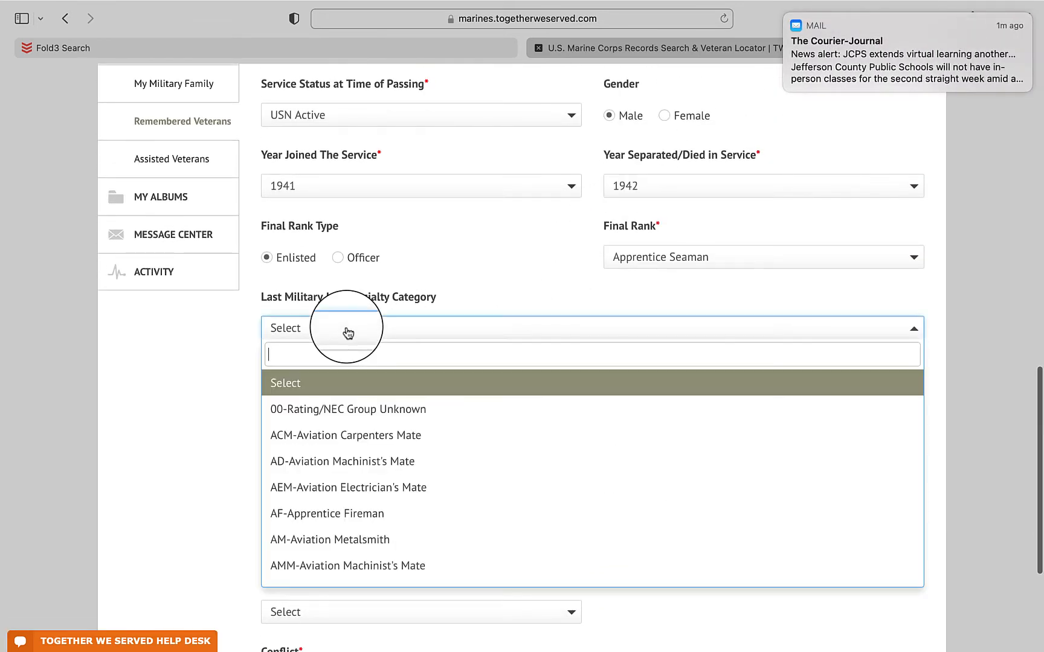
pyautogui.click(289, 414)
pyautogui.scroll(3, 386, 275)
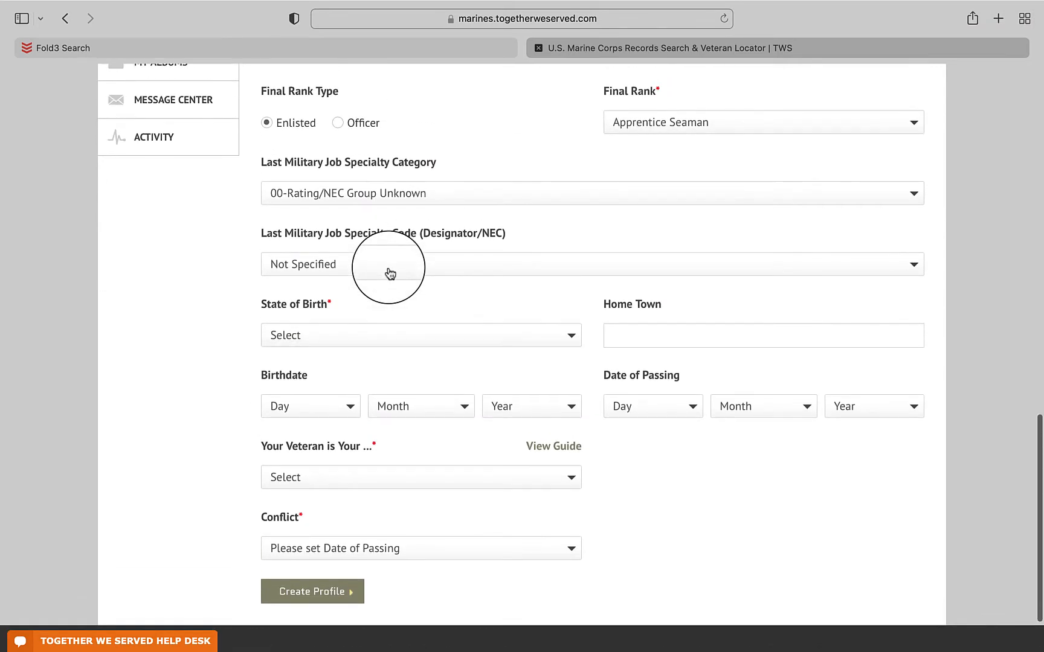
pyautogui.click(390, 274)
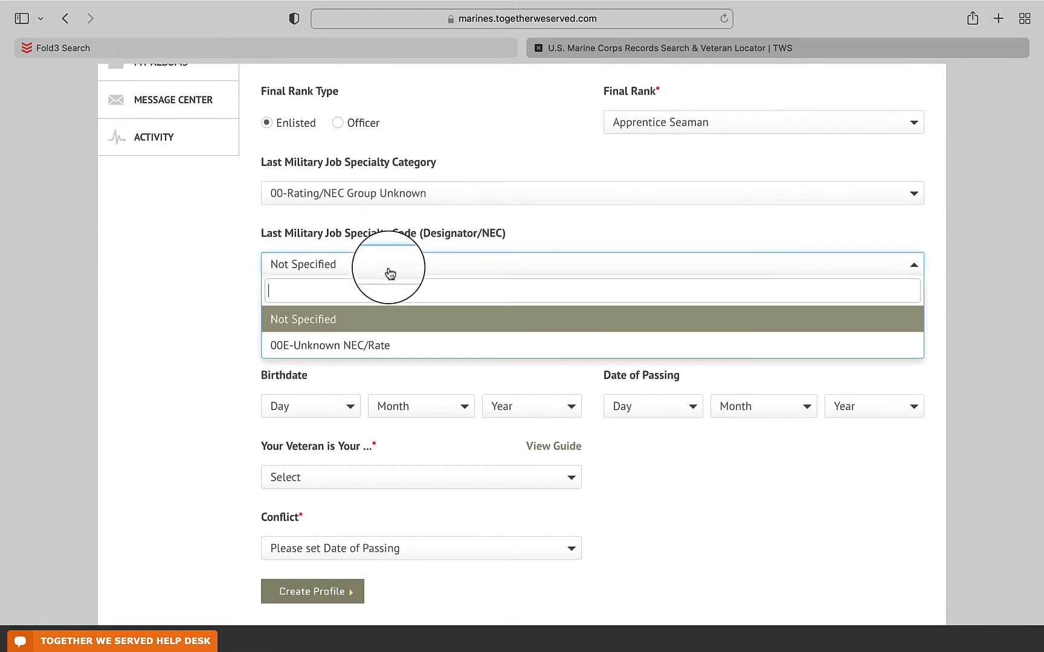
pyautogui.click(341, 345)
# - Set the veteran's state of birth to Maryland and enter Landover as the home town
pyautogui.scroll(-5, 342, 345)
pyautogui.scroll(1, 351, 164)
pyautogui.click(571, 302)
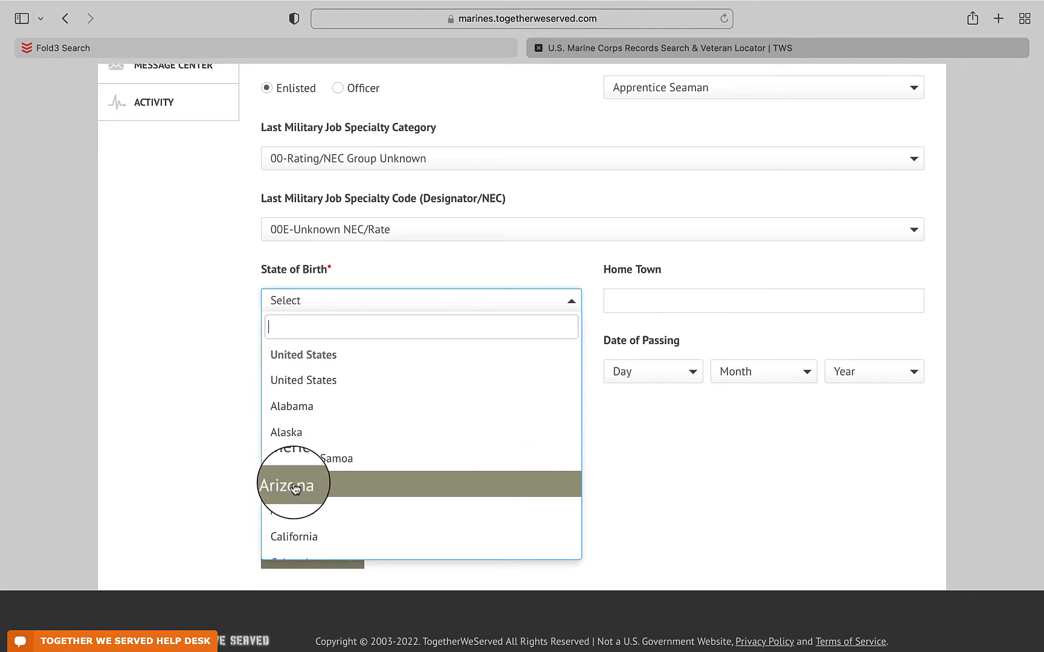
pyautogui.scroll(-10, 295, 488)
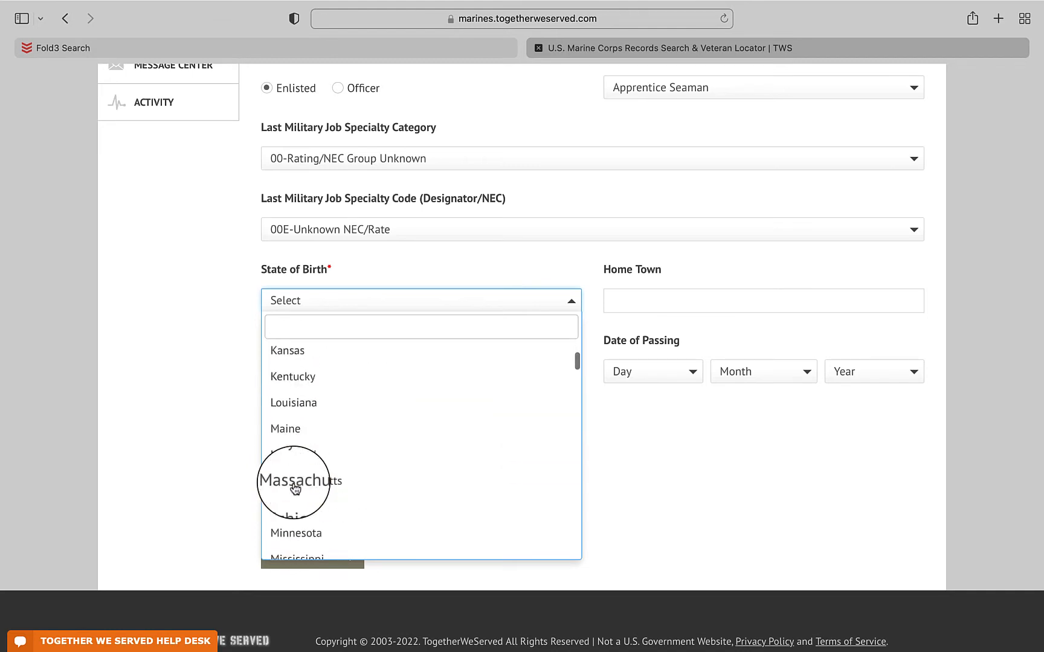
pyautogui.click(289, 379)
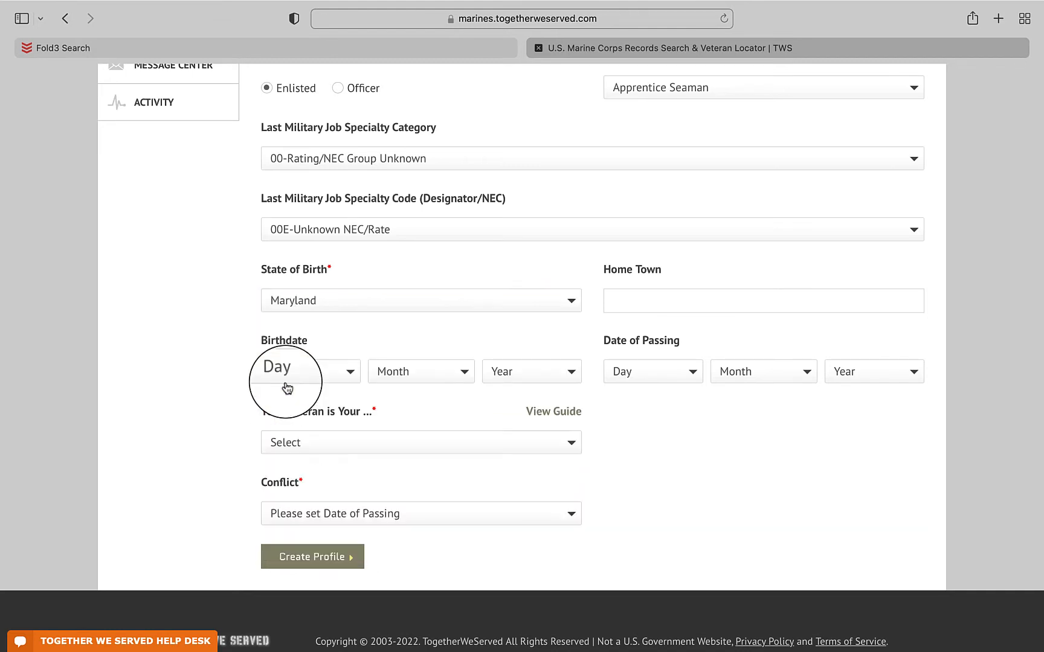
pyautogui.click(637, 305)
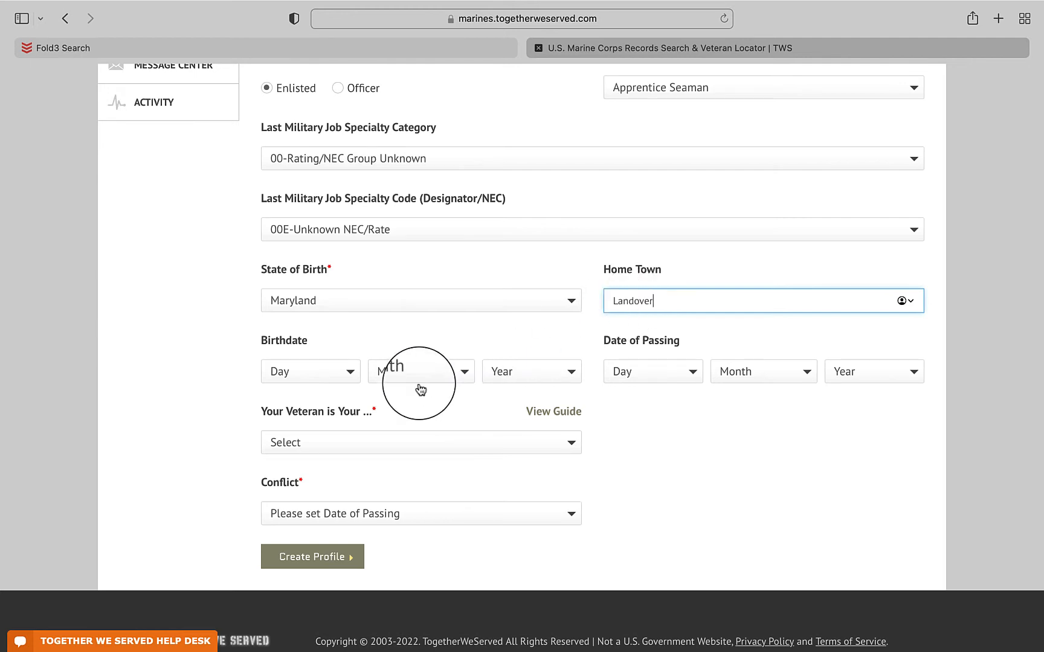
# - Fill in the day, month and year of the veteran's birthdate
pyautogui.click(347, 375)
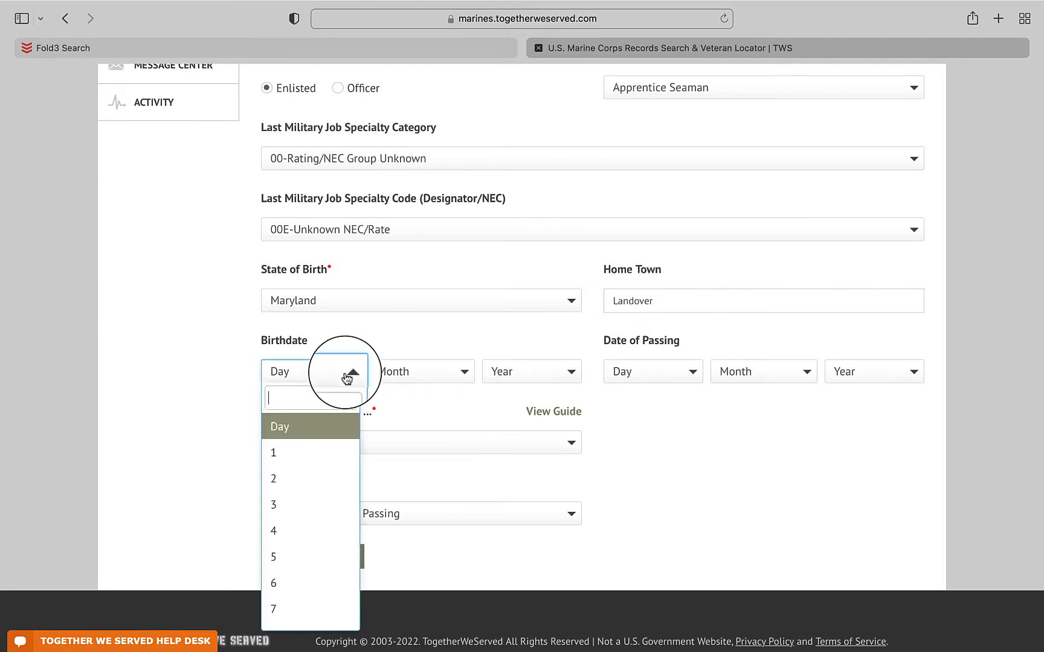
pyautogui.click(279, 557)
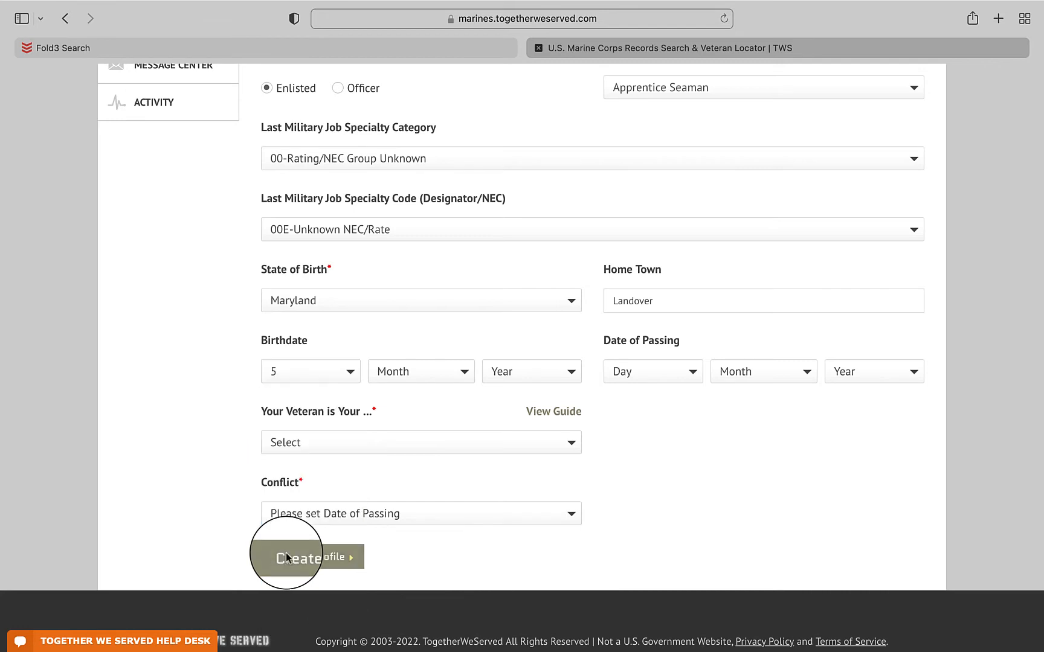
pyautogui.click(410, 377)
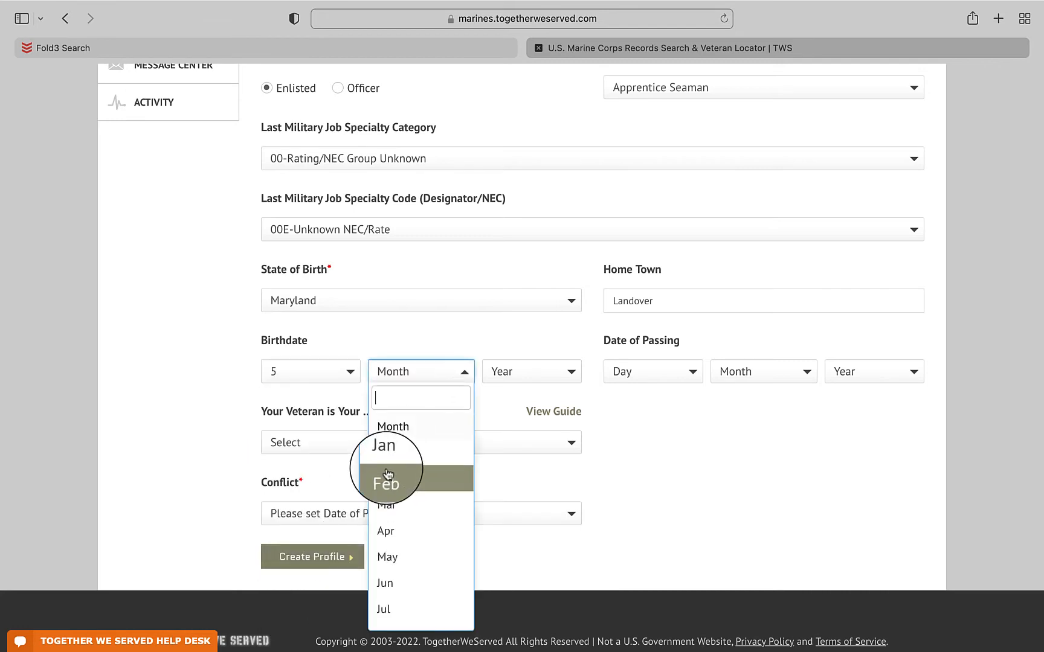
pyautogui.click(382, 452)
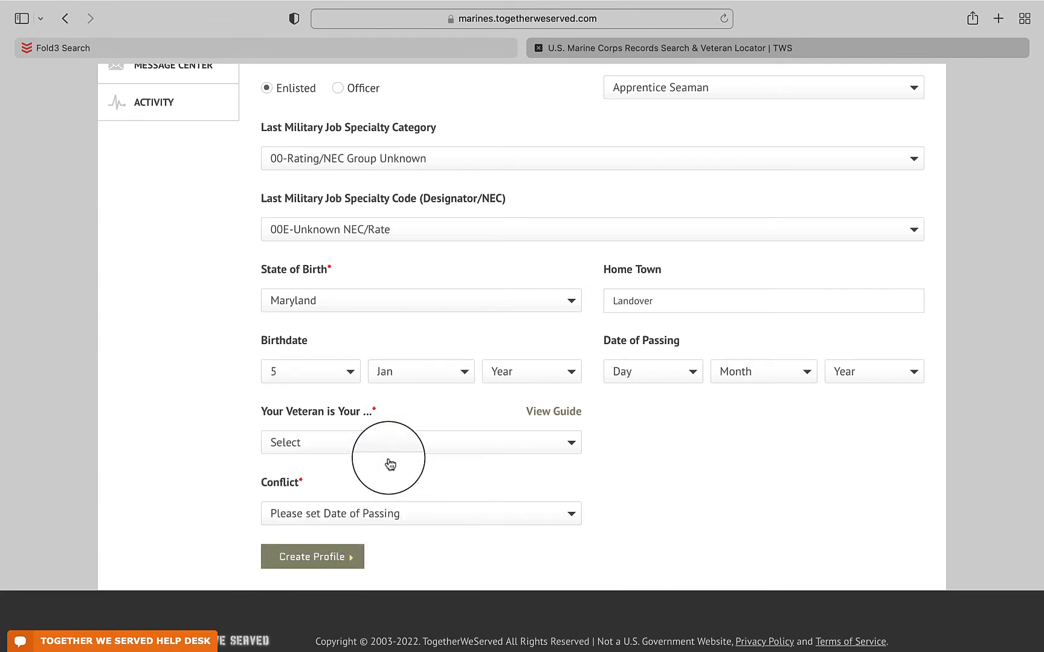
pyautogui.click(507, 378)
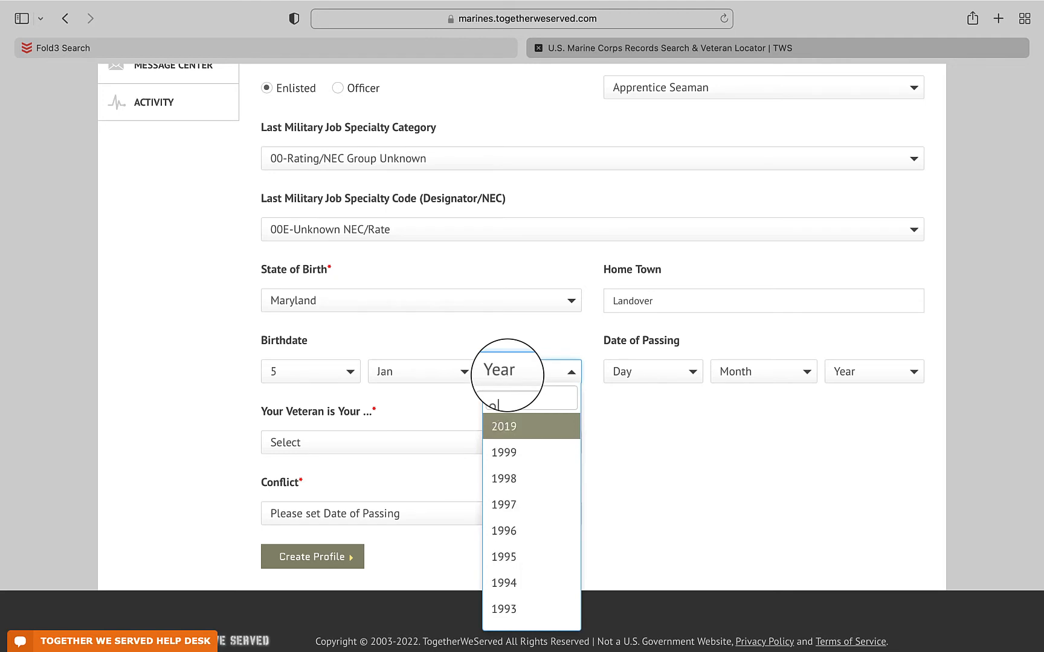
pyautogui.write('1920')
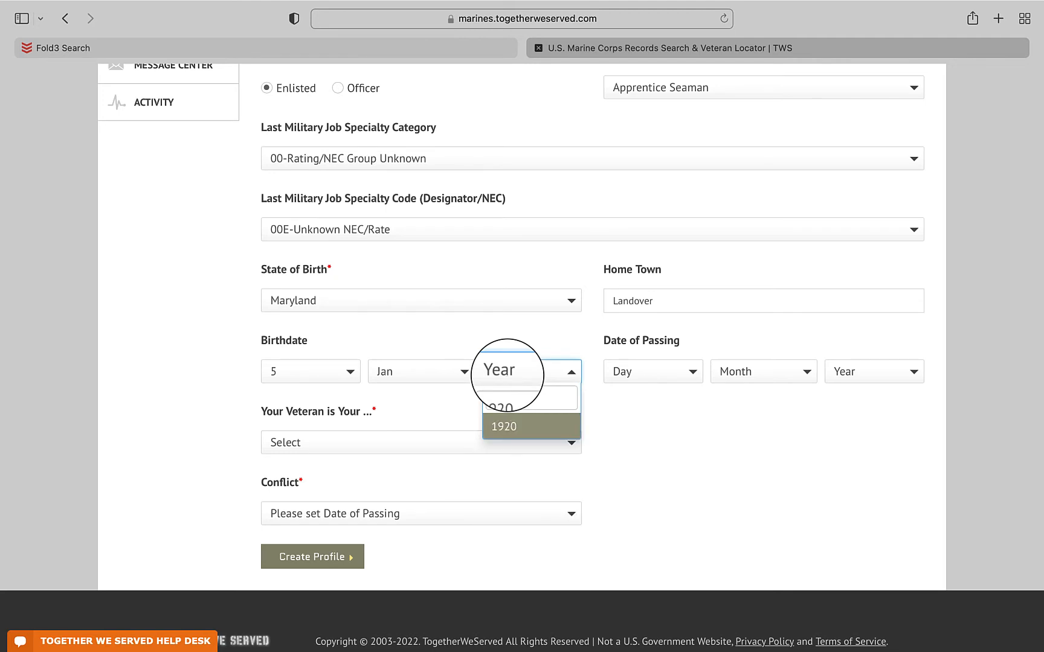
pyautogui.click(506, 427)
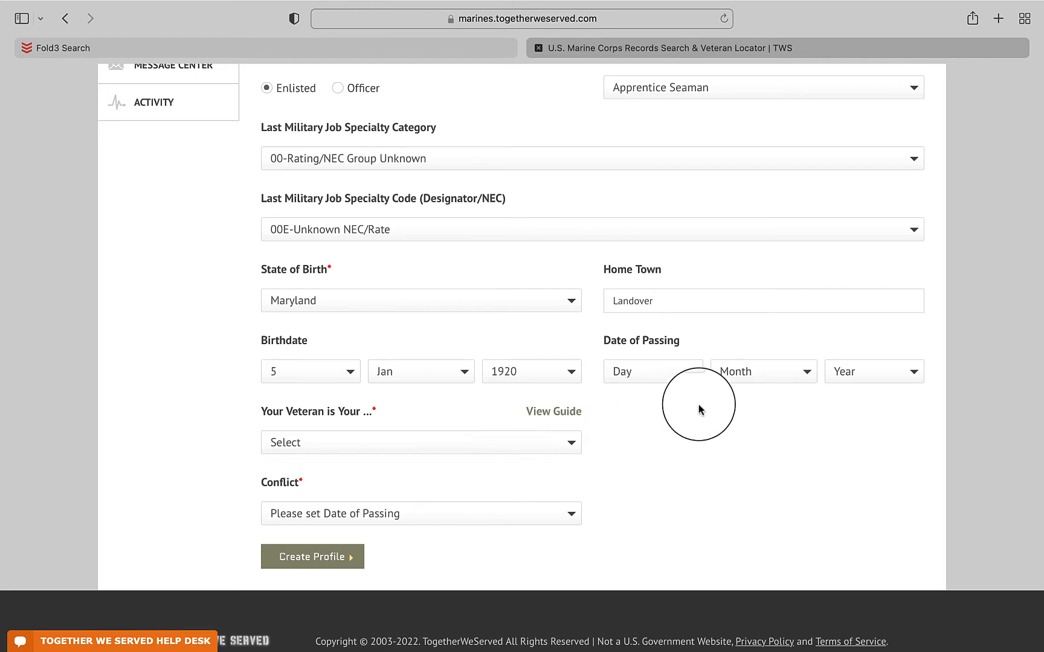
# - Set the veteran's date of passing to 24 Jan 1942
pyautogui.click(693, 373)
pyautogui.scroll(-10, 629, 538)
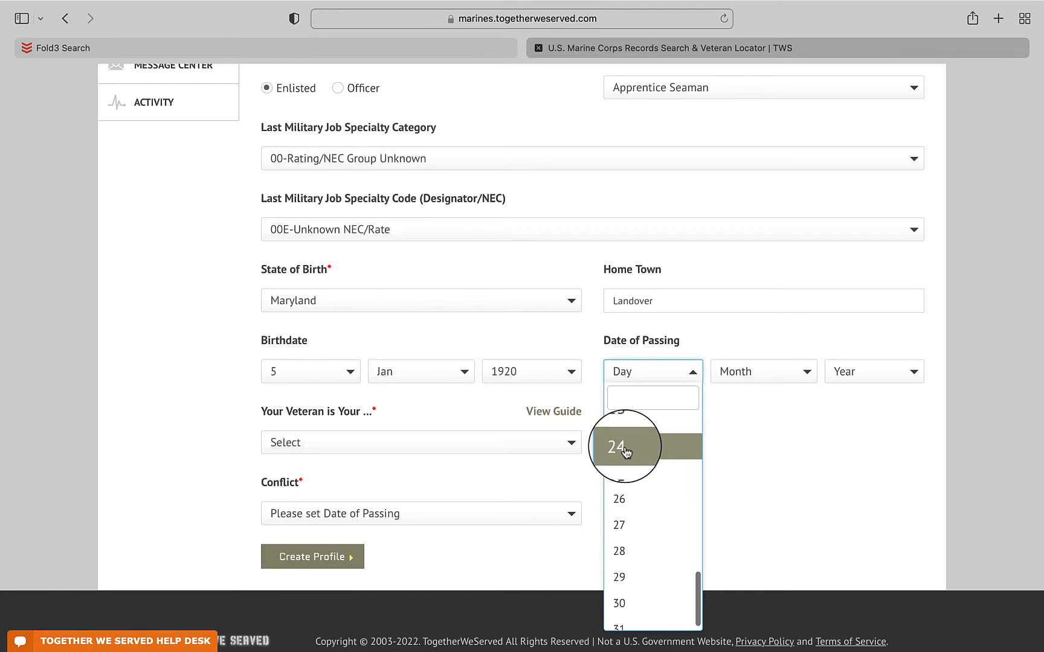
pyautogui.click(629, 450)
pyautogui.click(764, 373)
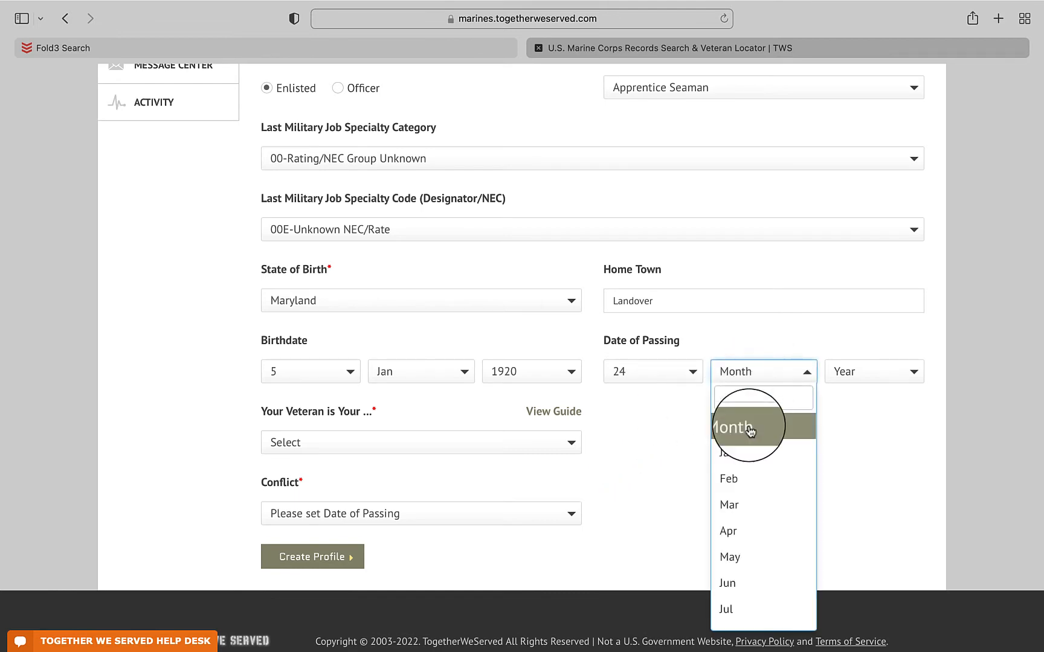
pyautogui.click(748, 448)
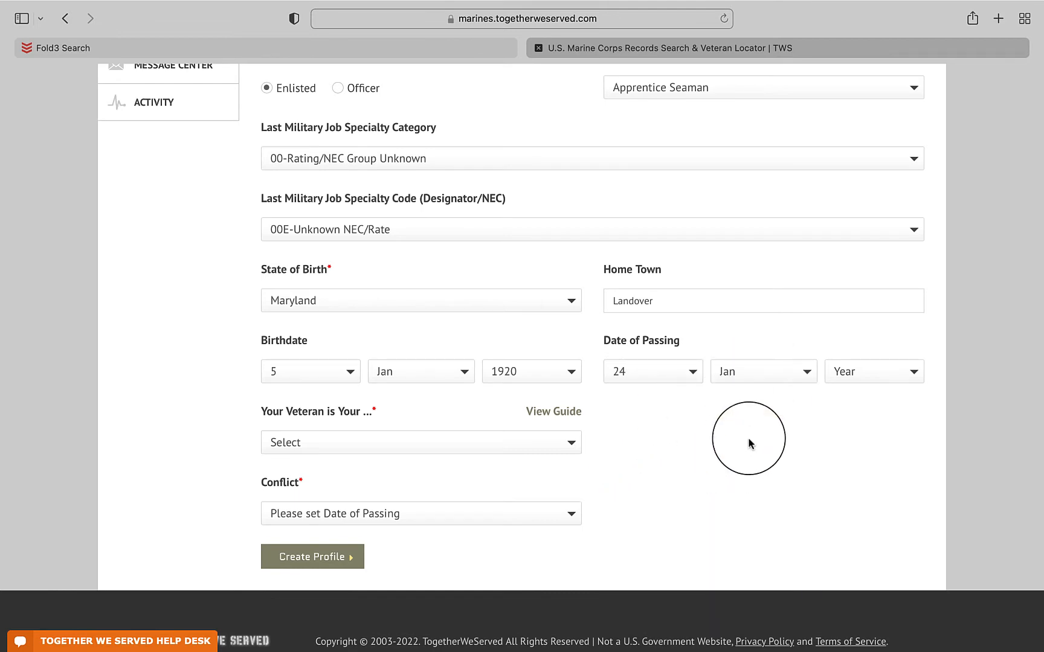
pyautogui.click(851, 374)
pyautogui.write('1942')
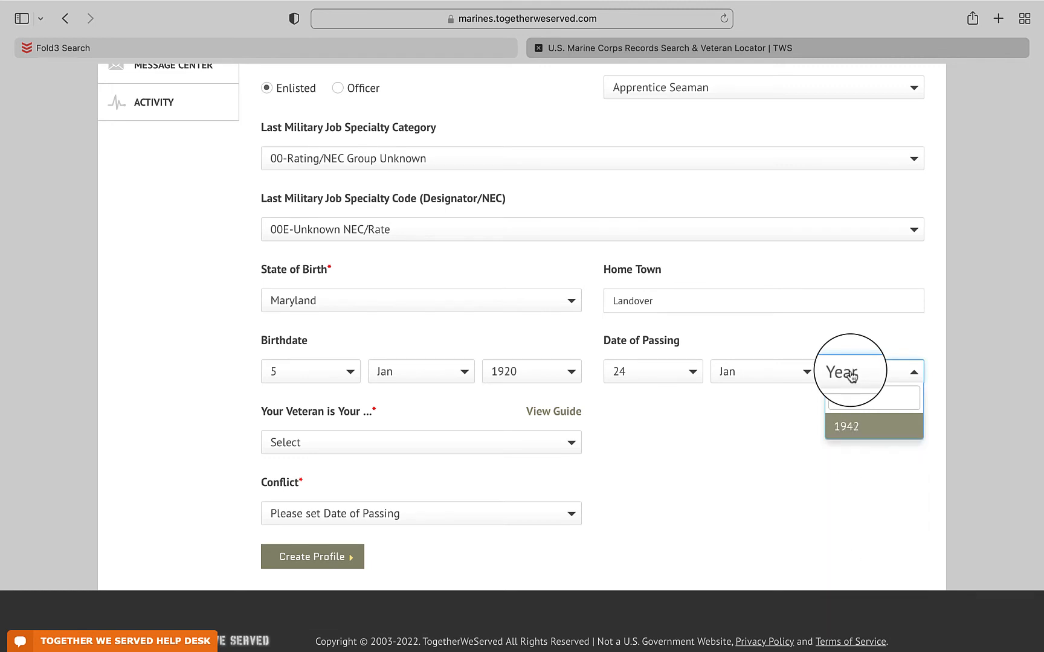
pyautogui.click(846, 430)
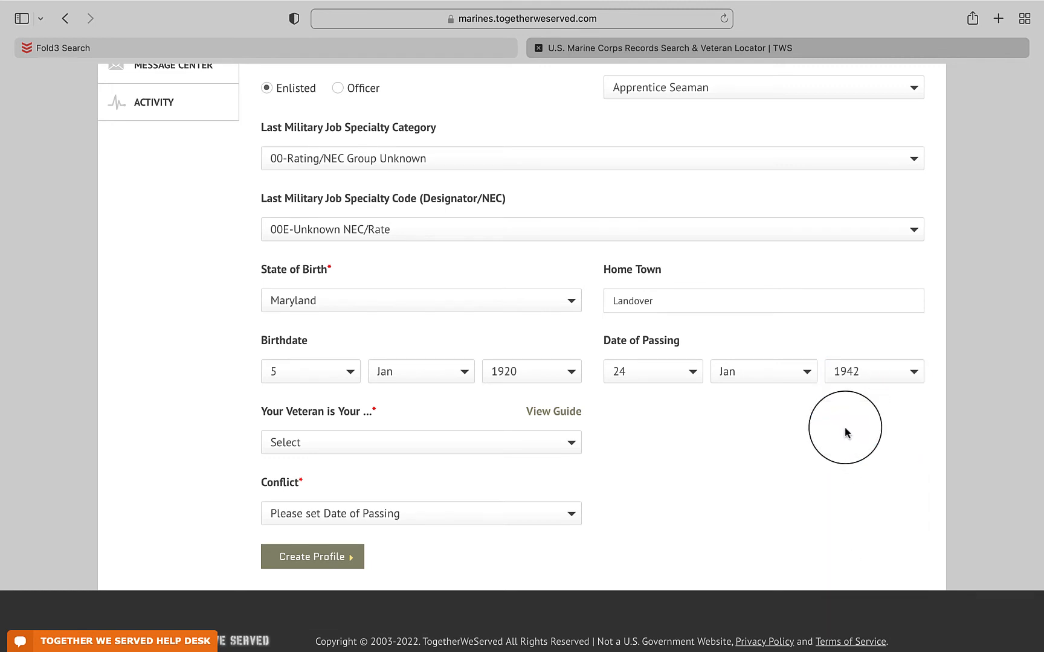
# - Set the relationship under "Your Veteran is Your ..." to Remembered Veteran
pyautogui.scroll(-1, 655, 442)
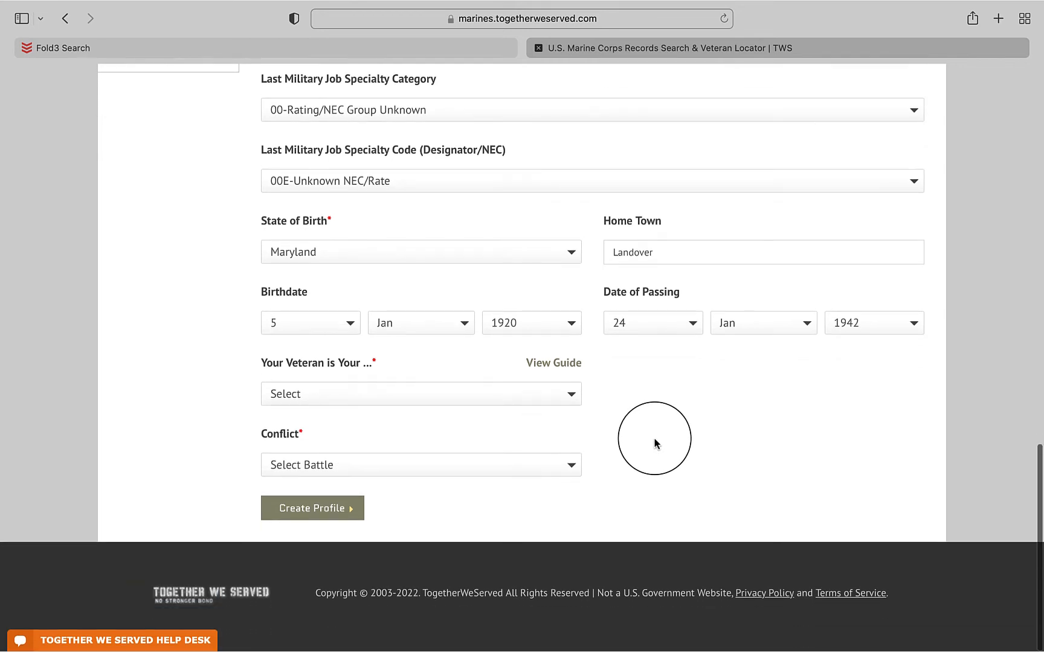
pyautogui.click(571, 398)
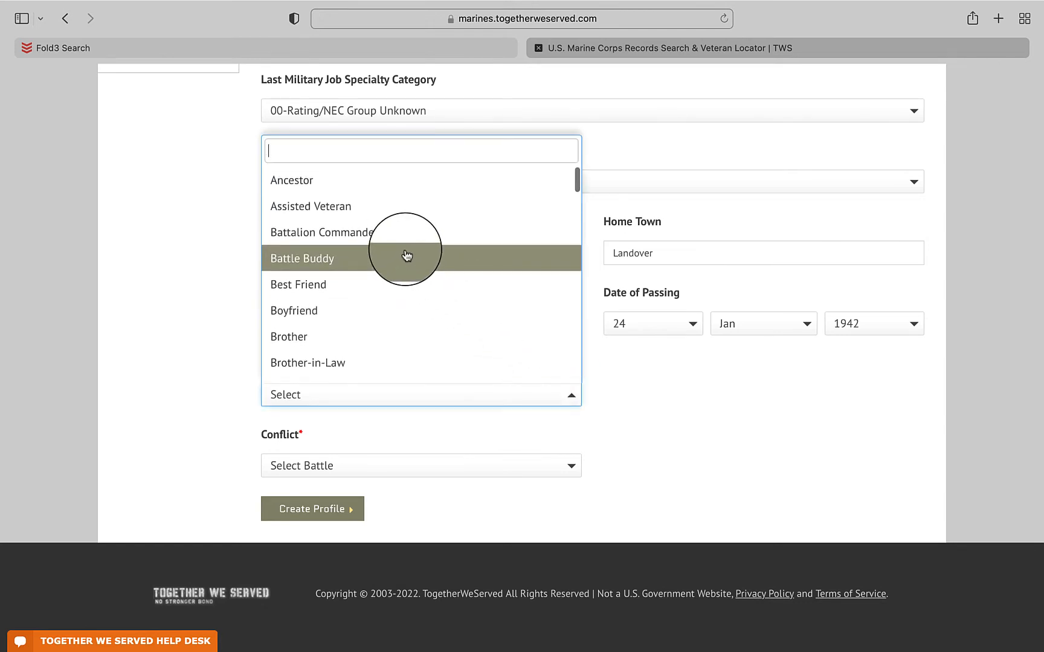
pyautogui.scroll(-7, 405, 255)
pyautogui.scroll(-4, 406, 255)
pyautogui.scroll(-6, 406, 255)
pyautogui.scroll(-10, 407, 254)
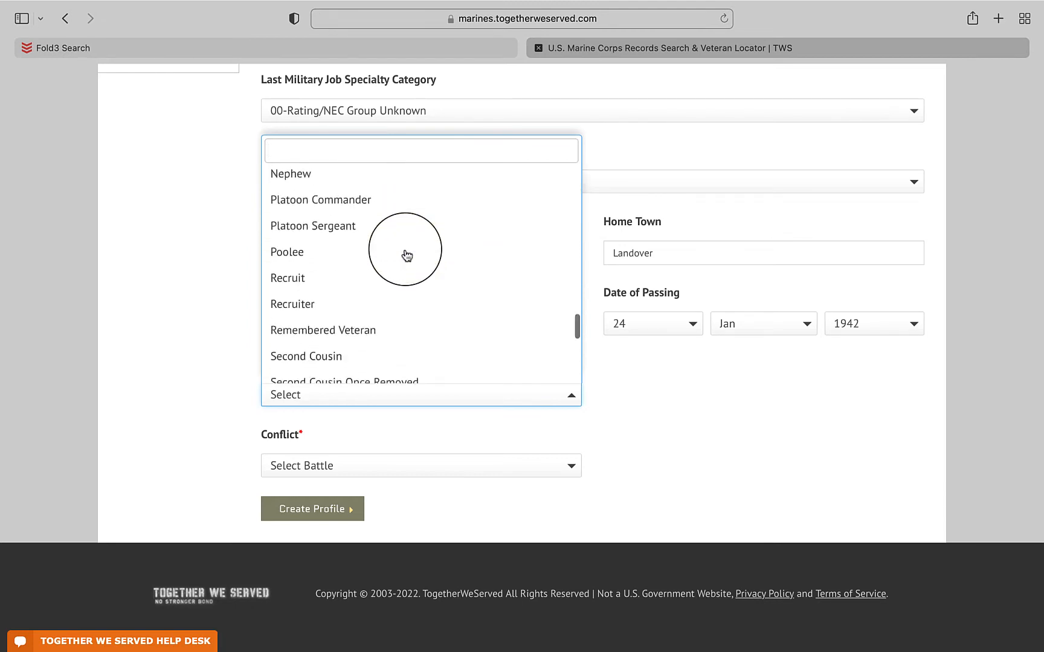
pyautogui.click(340, 318)
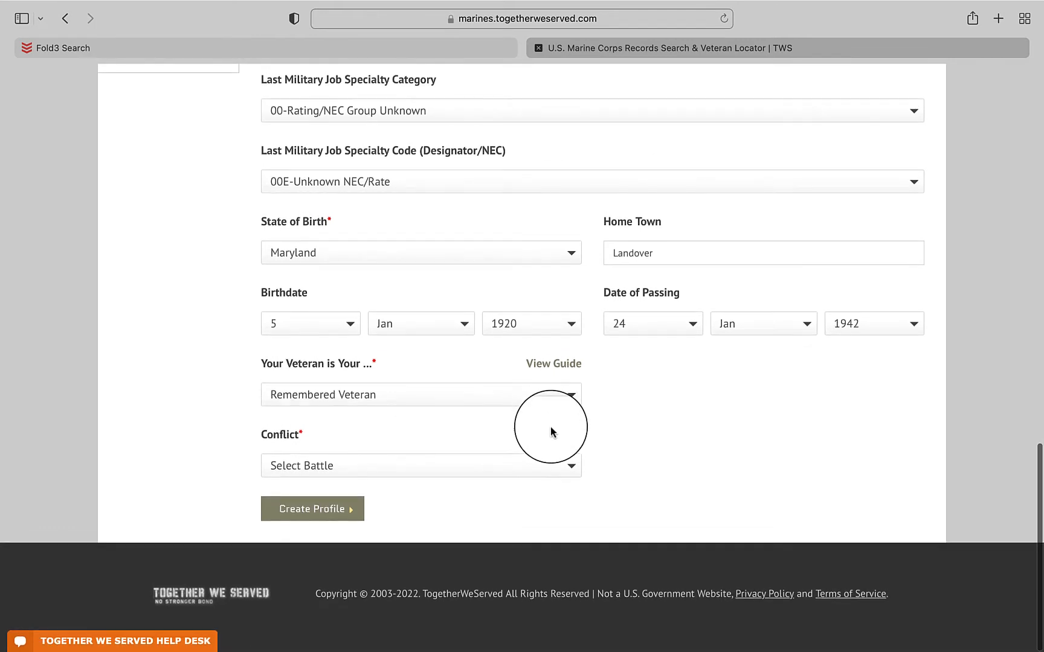
# - Set the conflict to World War II and create the profile
pyautogui.click(571, 466)
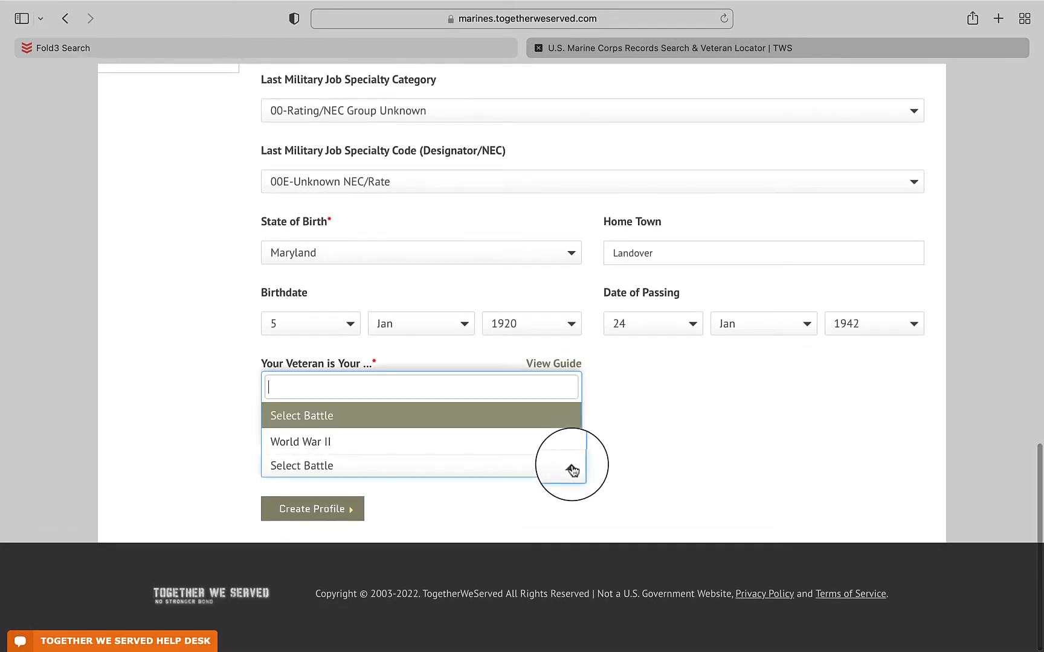
pyautogui.click(376, 448)
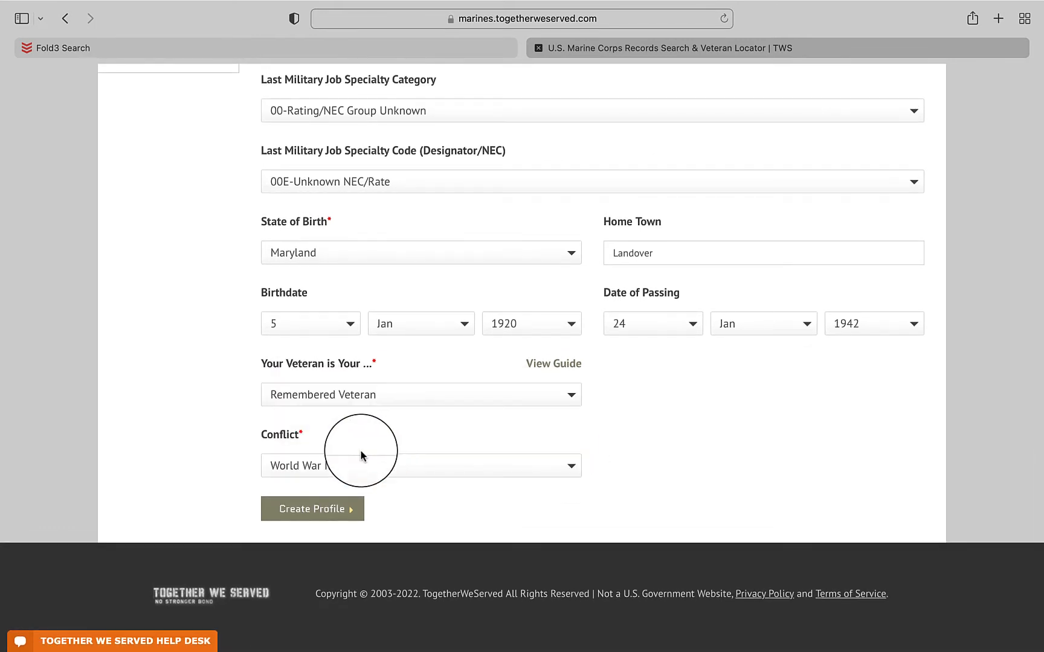
pyautogui.click(320, 515)
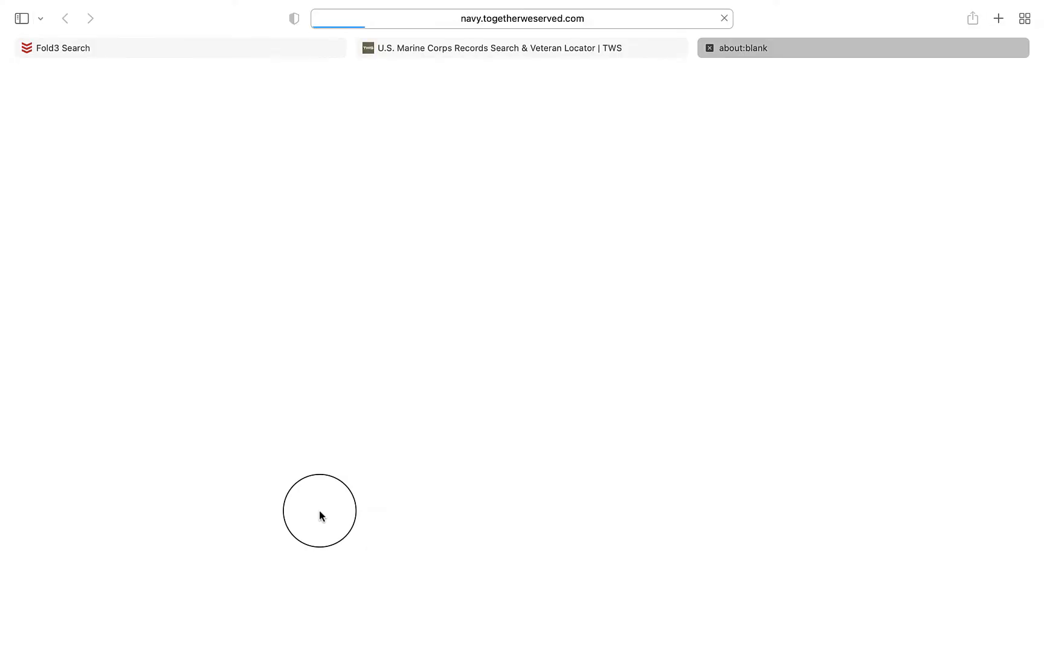
# - Return to the Marines Together We Served page and open the Remembered Veterans list
pyautogui.click(434, 48)
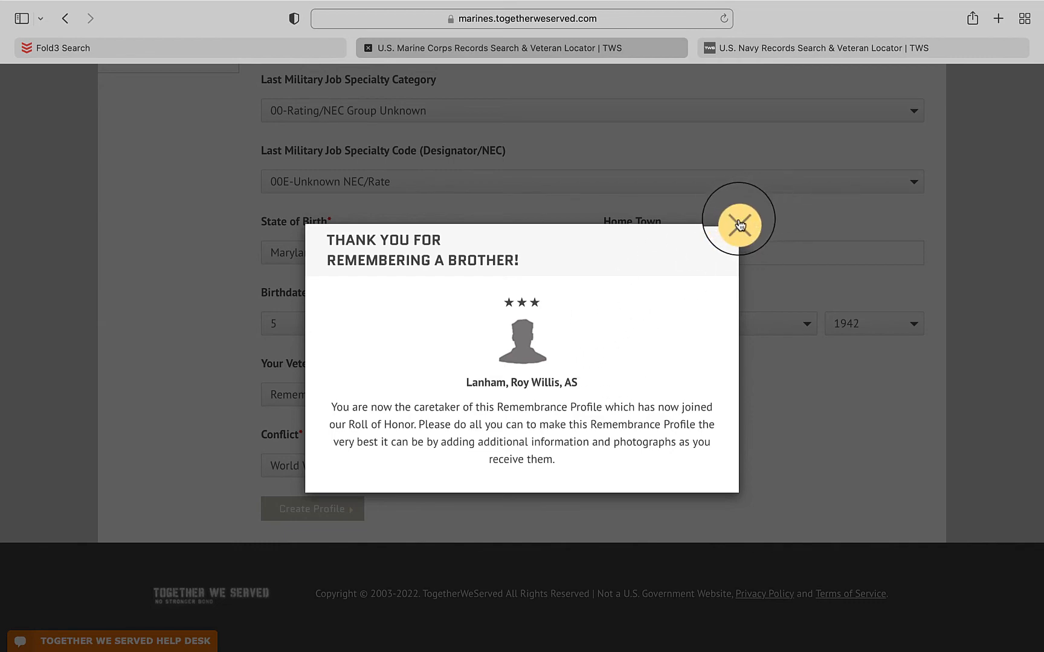
pyautogui.click(65, 18)
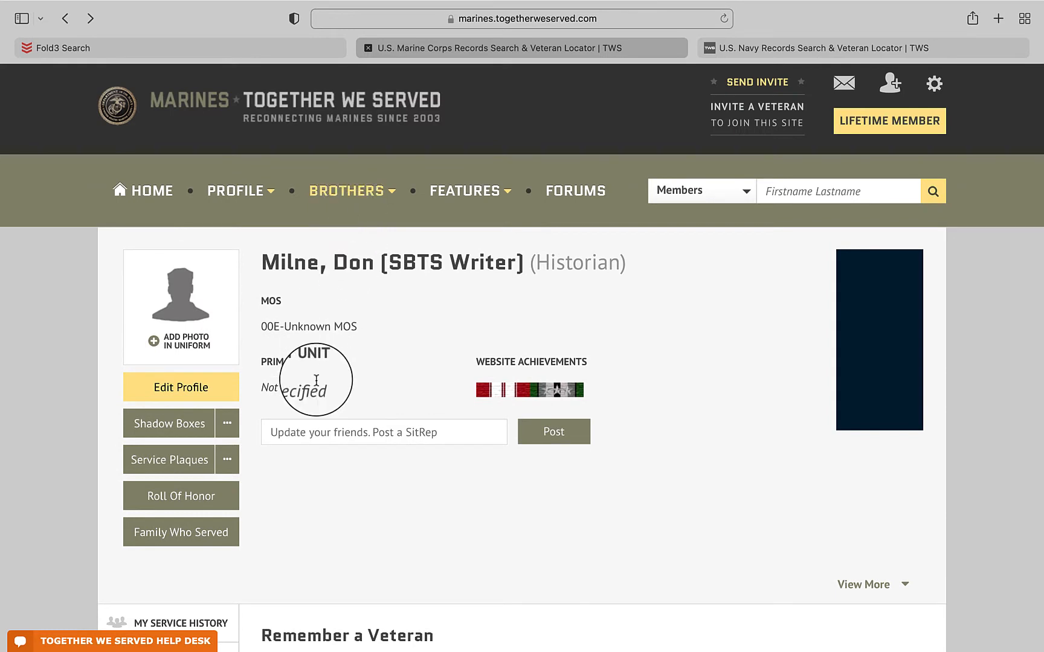
pyautogui.scroll(-5, 319, 379)
pyautogui.scroll(-5, 316, 381)
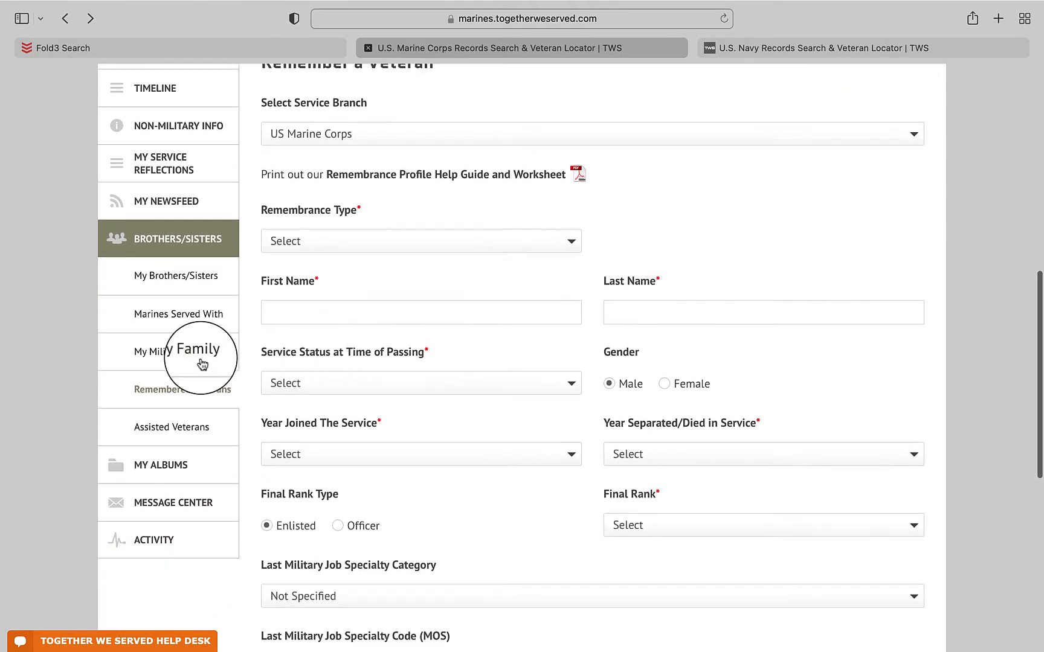
pyautogui.click(166, 394)
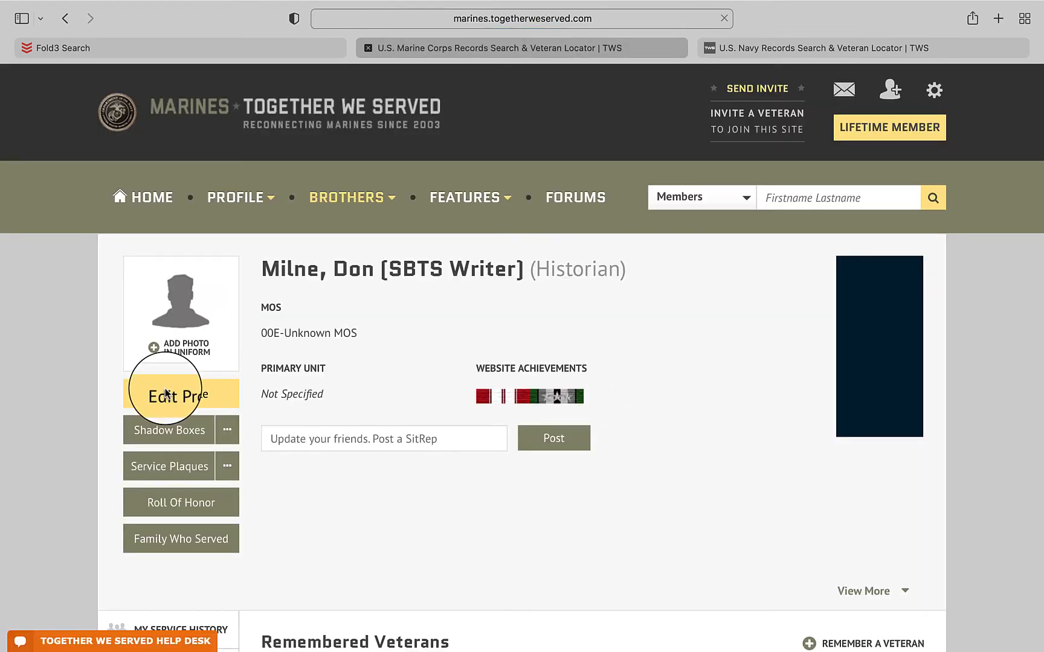
# - Find the newly created Navy veteran in the Remembered Veterans list and open the remembrance profile
pyautogui.scroll(-5, 355, 460)
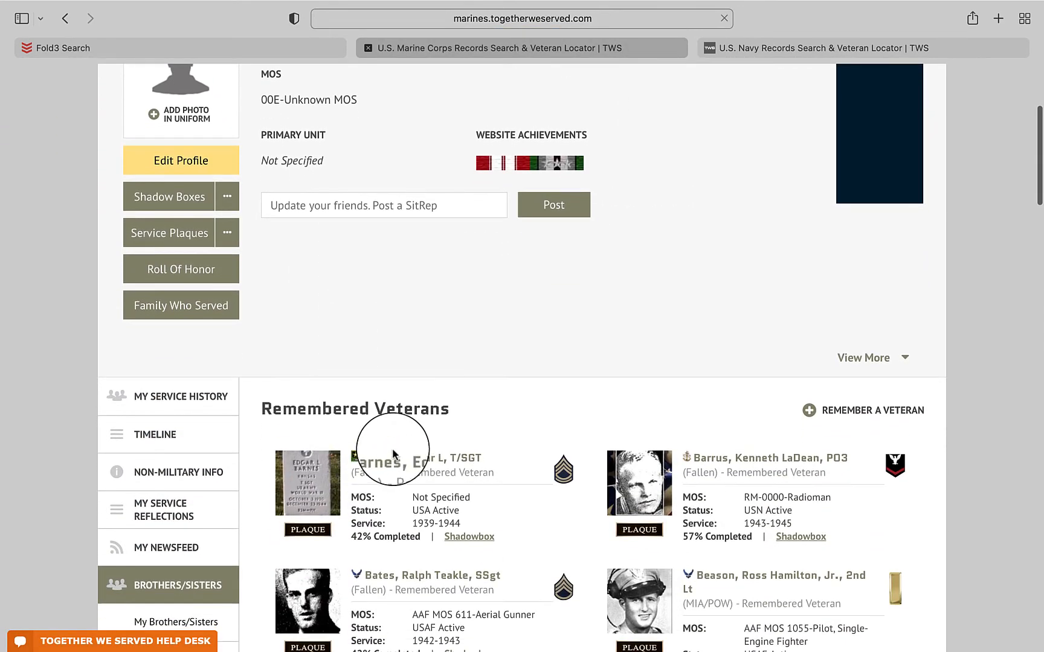
pyautogui.scroll(-4, 382, 380)
pyautogui.scroll(-10, 384, 392)
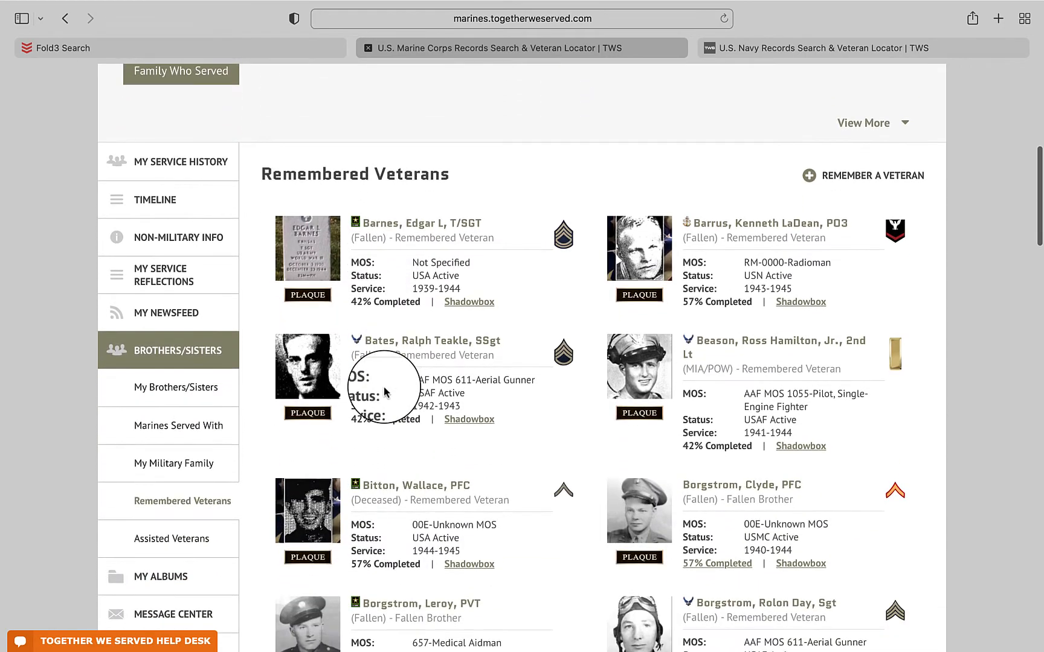
pyautogui.scroll(-12, 384, 391)
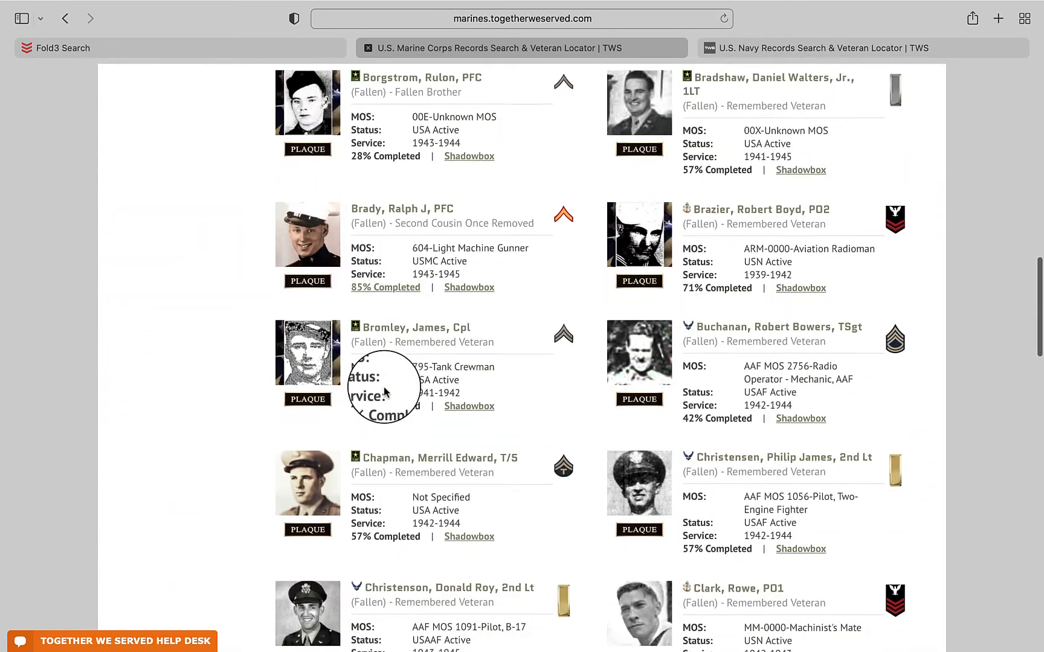
pyautogui.scroll(-18, 384, 387)
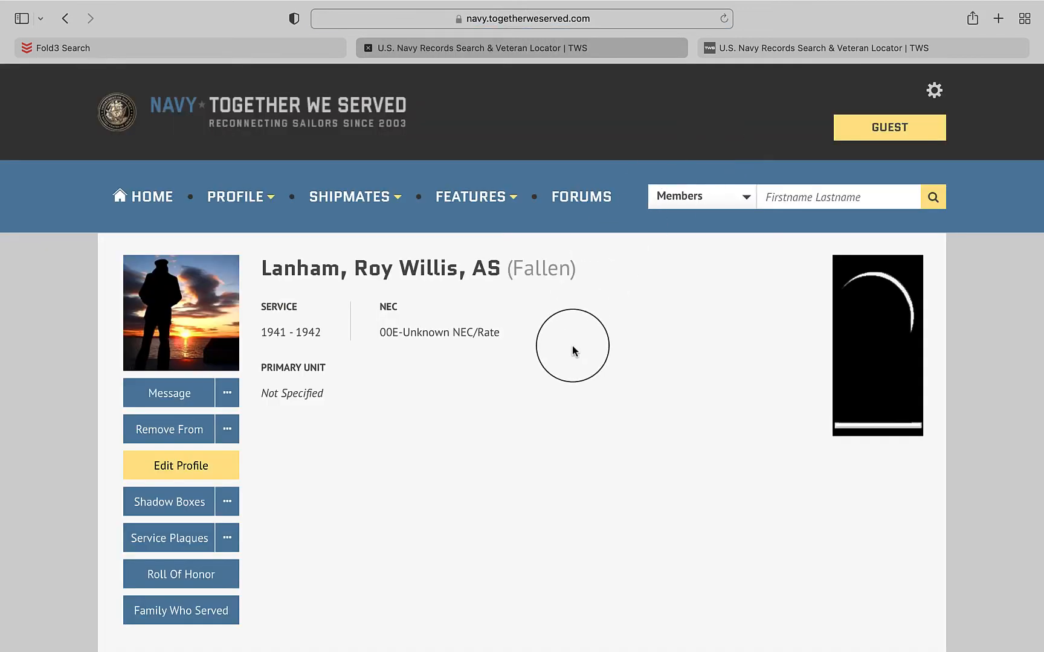
# - Open the veteran's profile for editing and look over the Name & Latest Photo section through to the service photo
pyautogui.scroll(-5, 573, 351)
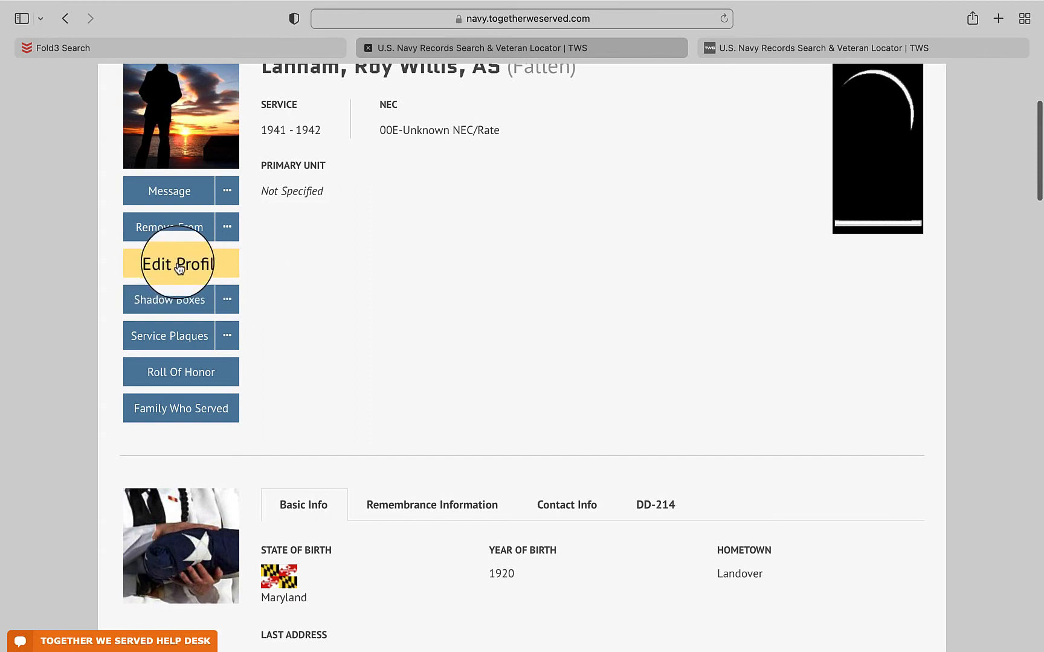
pyautogui.click(179, 266)
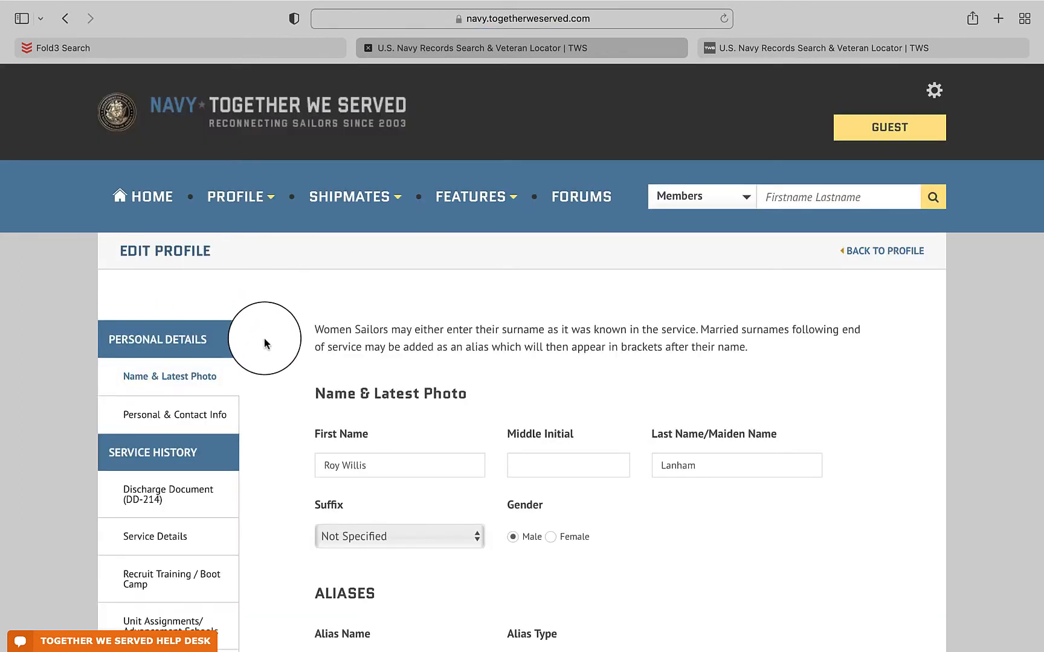
pyautogui.scroll(-3, 281, 406)
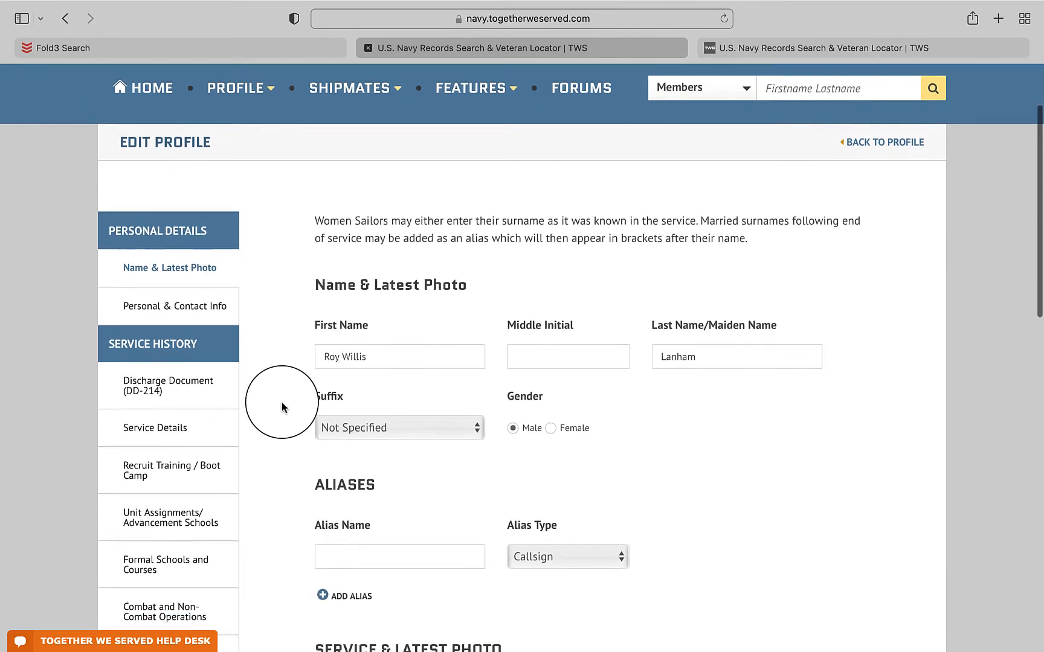
pyautogui.scroll(-2, 282, 407)
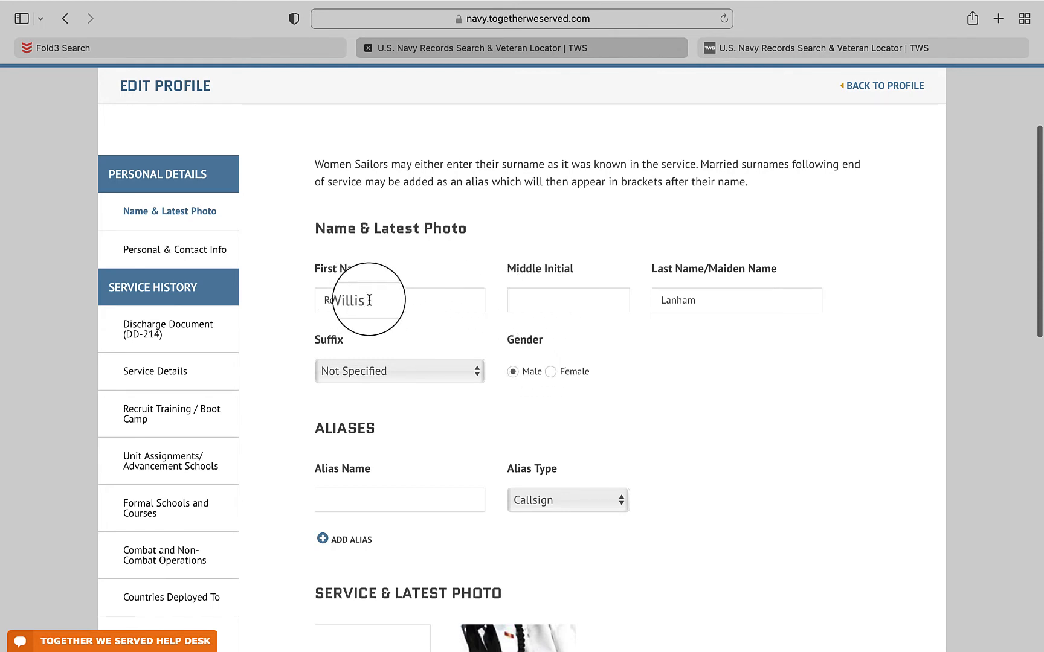
pyautogui.scroll(-4, 480, 310)
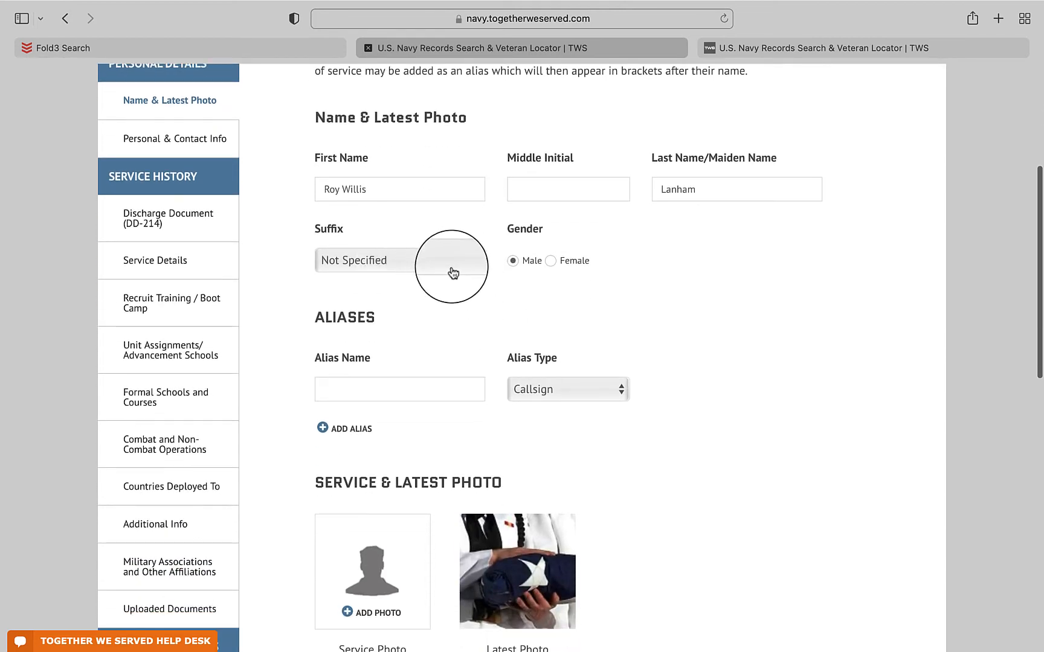
pyautogui.scroll(-2, 427, 314)
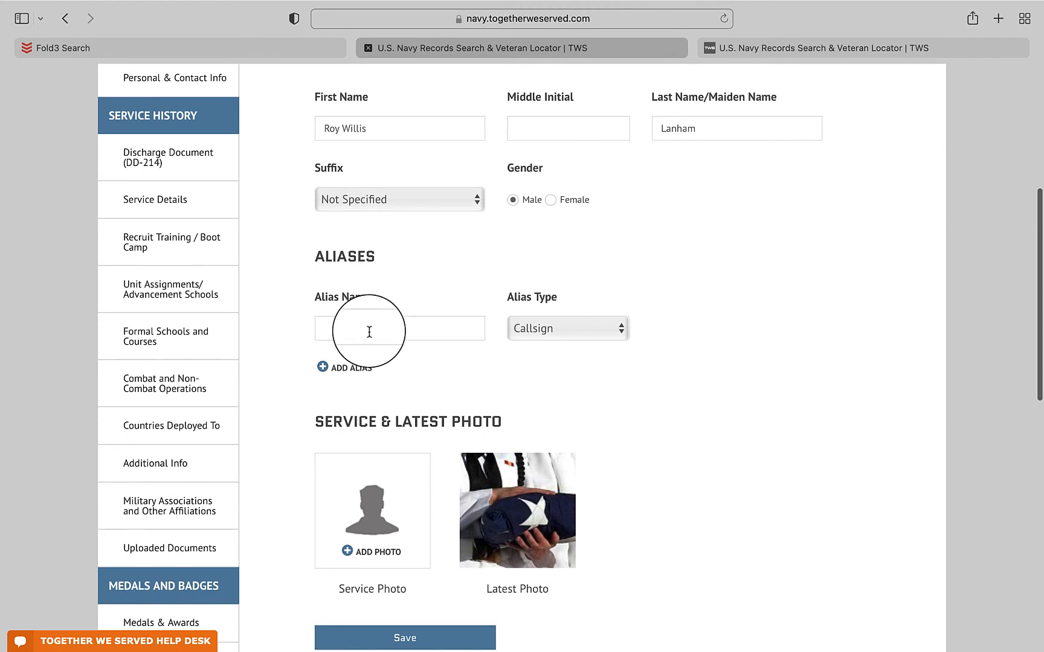
pyautogui.scroll(-2, 369, 332)
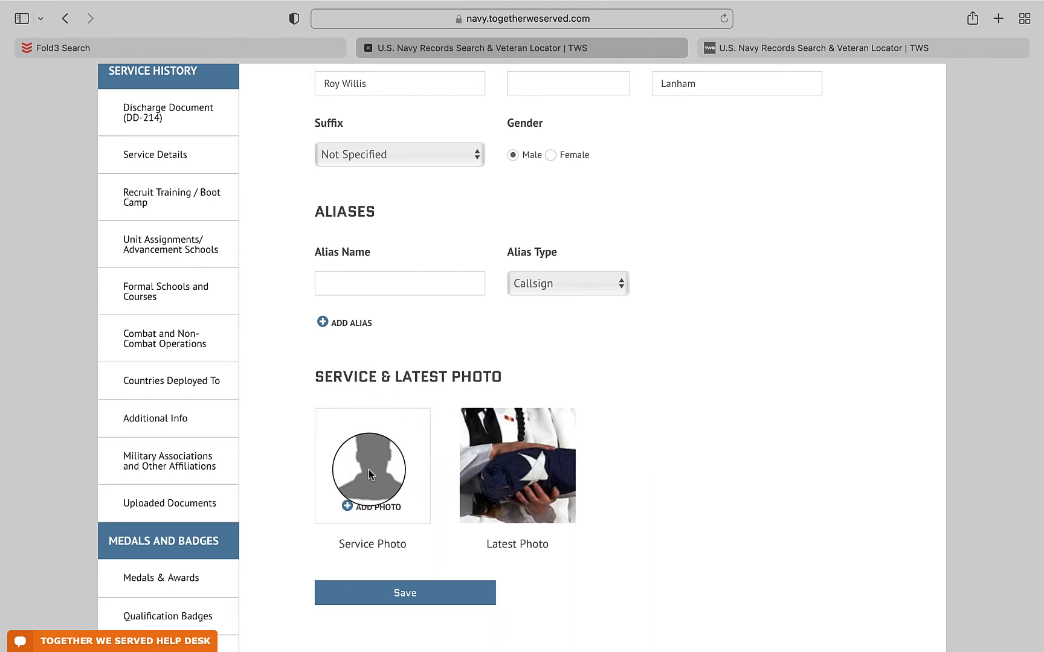
# - Upload the veteran's portrait in Navy uniform from the Documents folder as the service photo
pyautogui.click(374, 512)
pyautogui.click(352, 331)
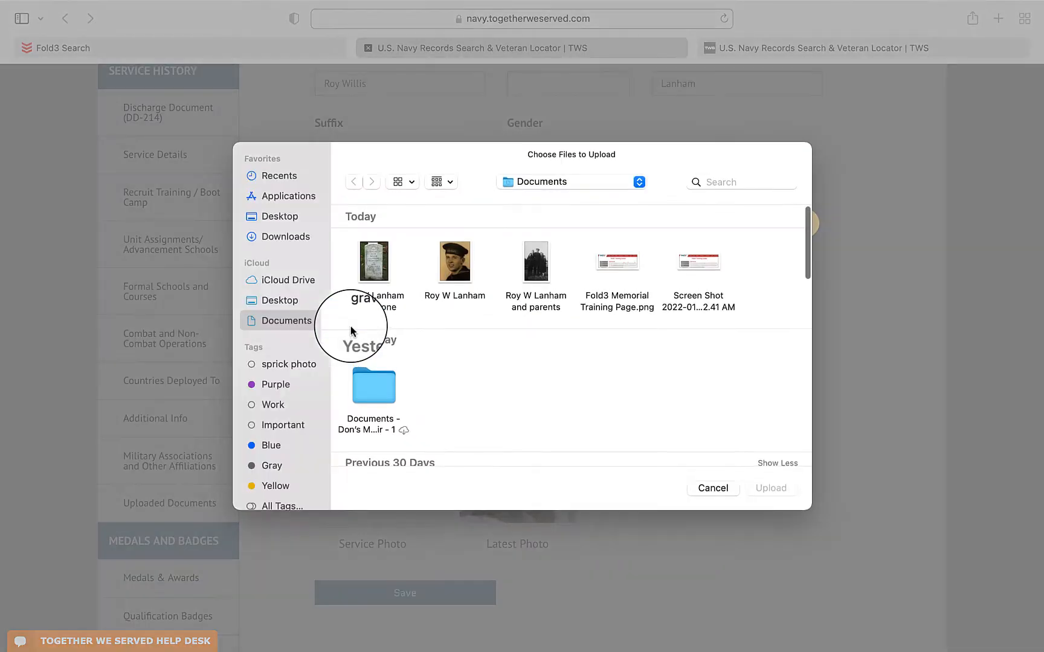
pyautogui.click(456, 266)
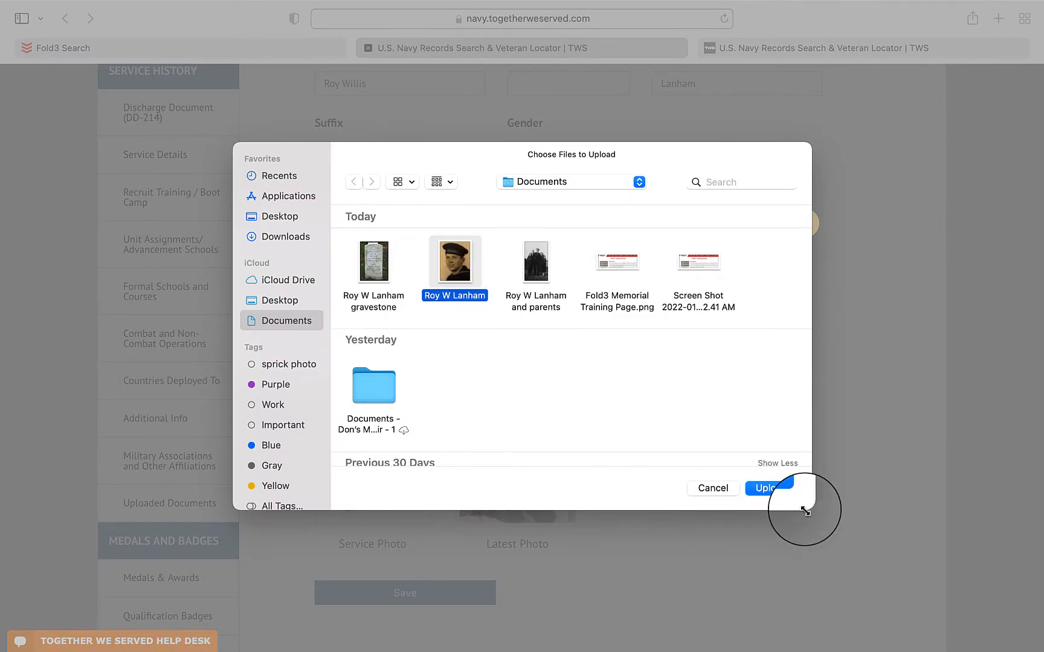
pyautogui.click(764, 490)
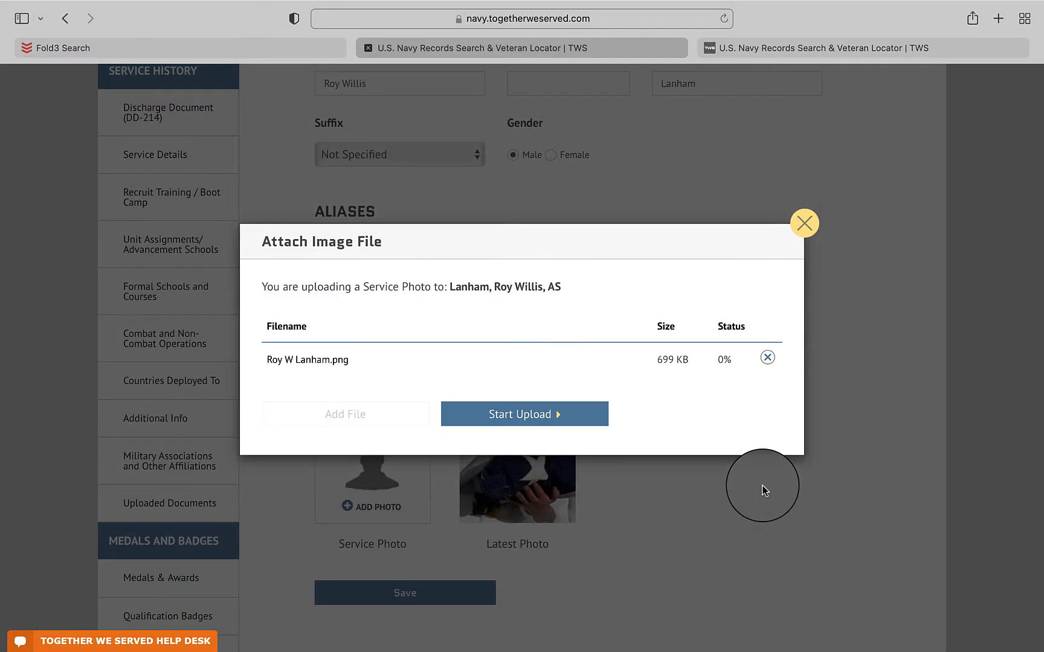
pyautogui.click(528, 418)
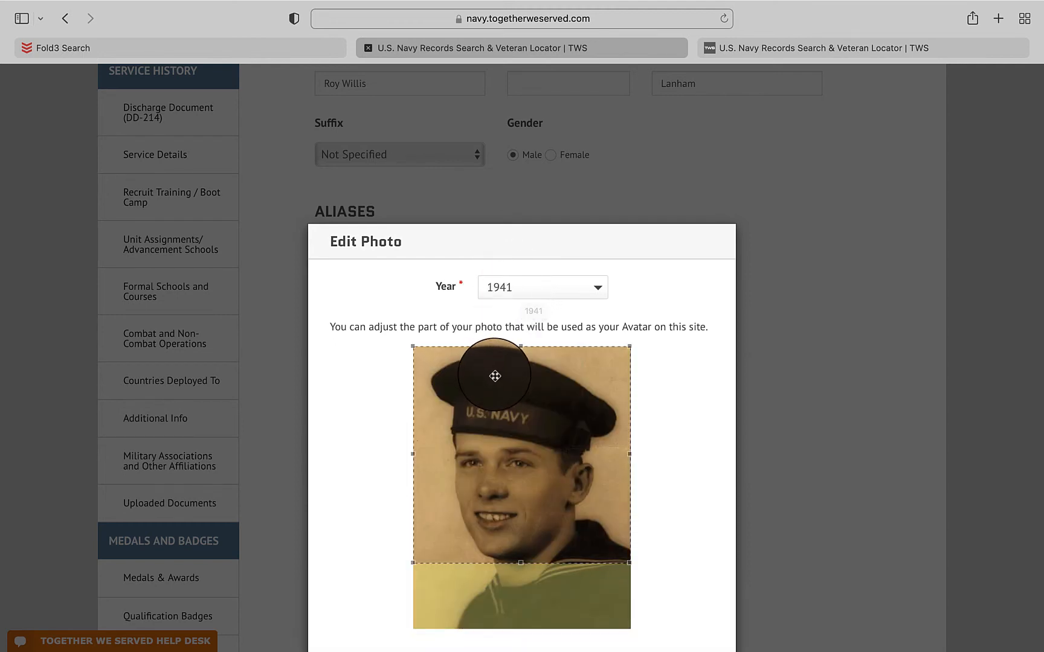
# - Shift the avatar crop slightly lower on the portrait to frame the face, and save the photo changes
pyautogui.moveTo(494, 375); pyautogui.dragTo(495, 389)
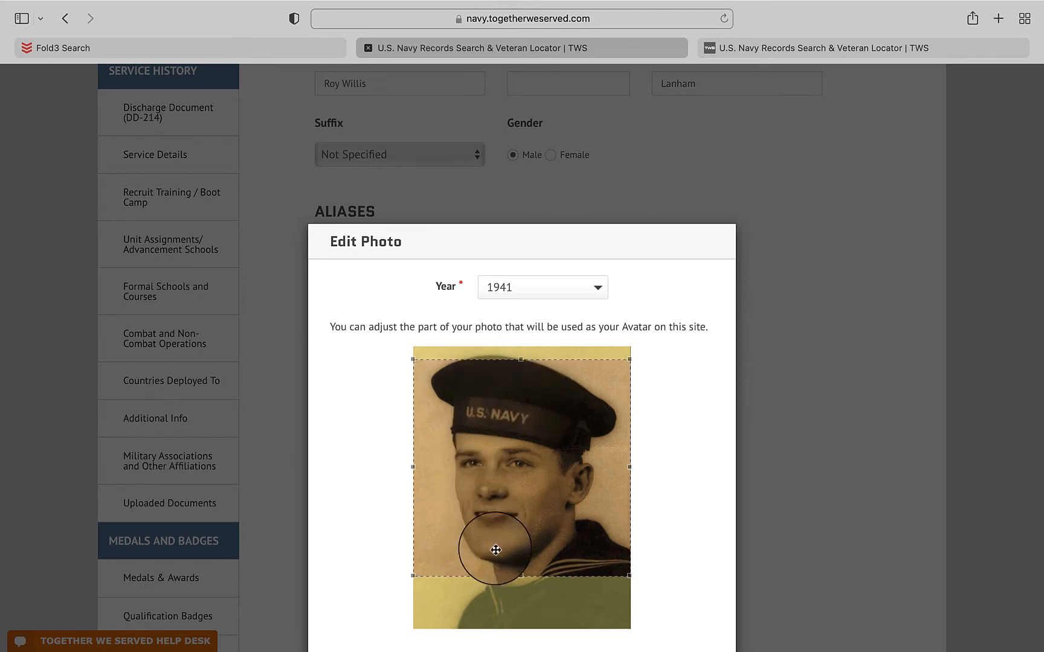
pyautogui.moveTo(503, 459)
pyautogui.mouseDown()
pyautogui.moveTo(500, 438)
pyautogui.moveTo(494, 470)
pyautogui.moveTo(490, 460)
pyautogui.mouseUp()
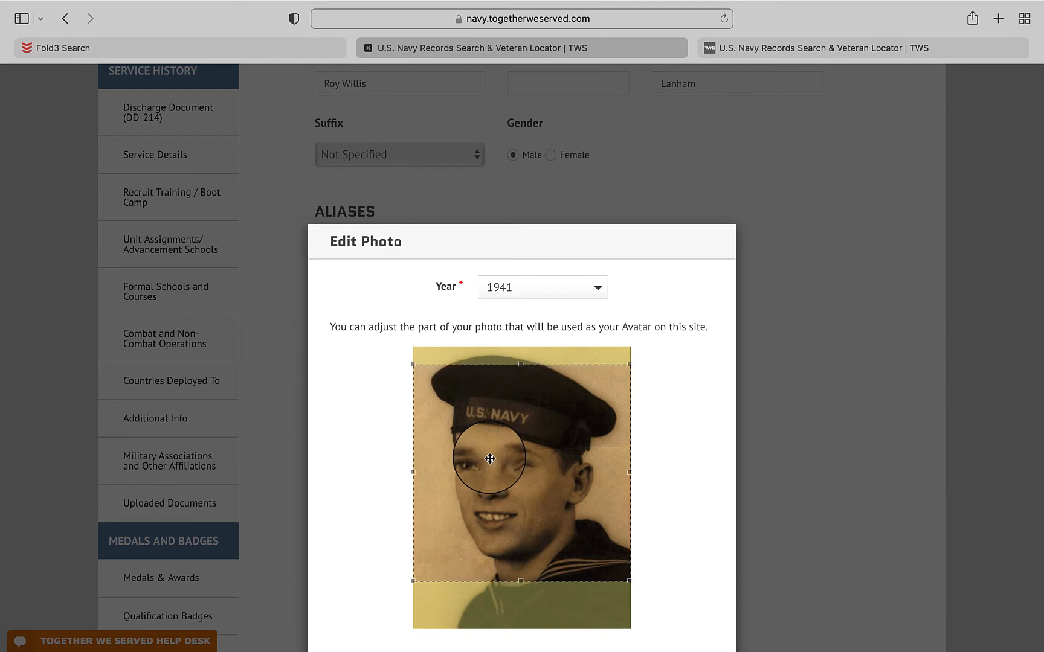
pyautogui.scroll(-5, 670, 499)
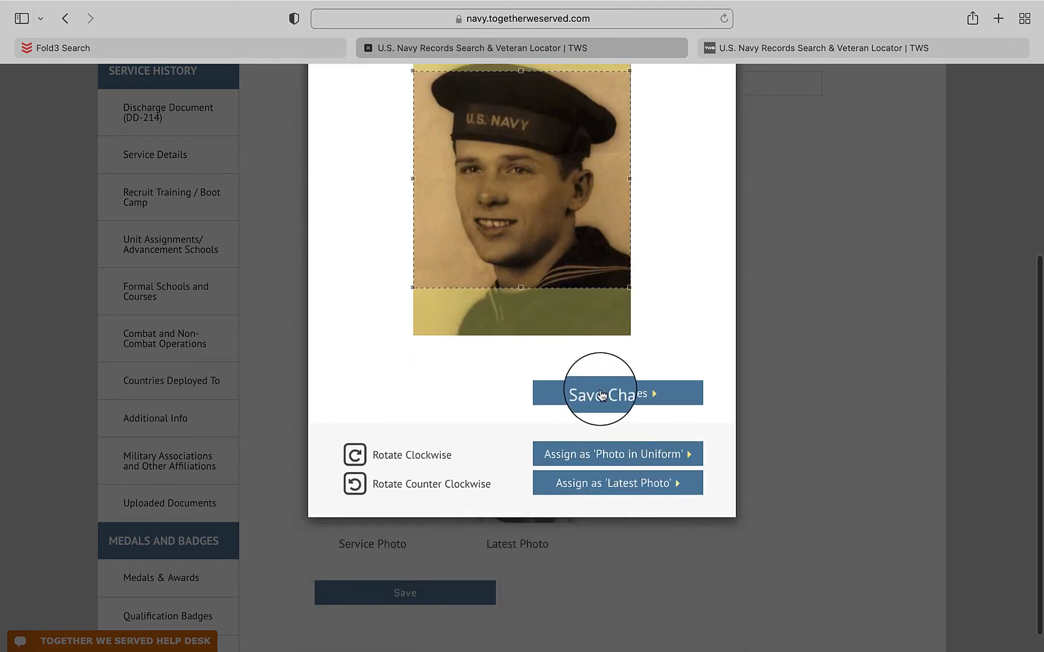
pyautogui.click(600, 396)
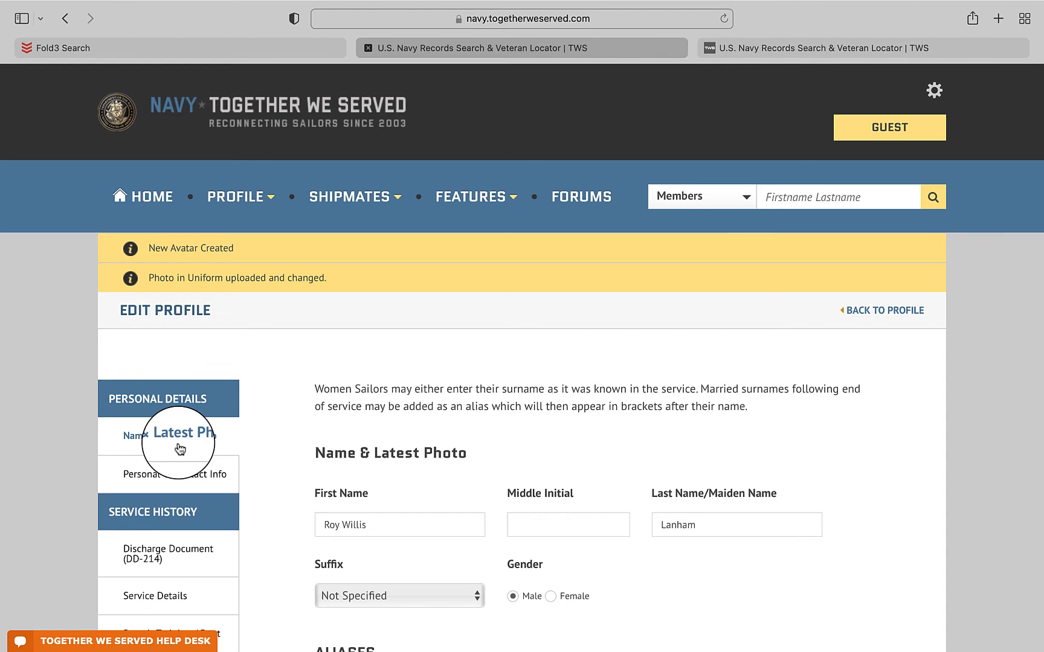
# - Look over the sections of the profile editor and open Personal & Contact Info
pyautogui.scroll(-10, 277, 477)
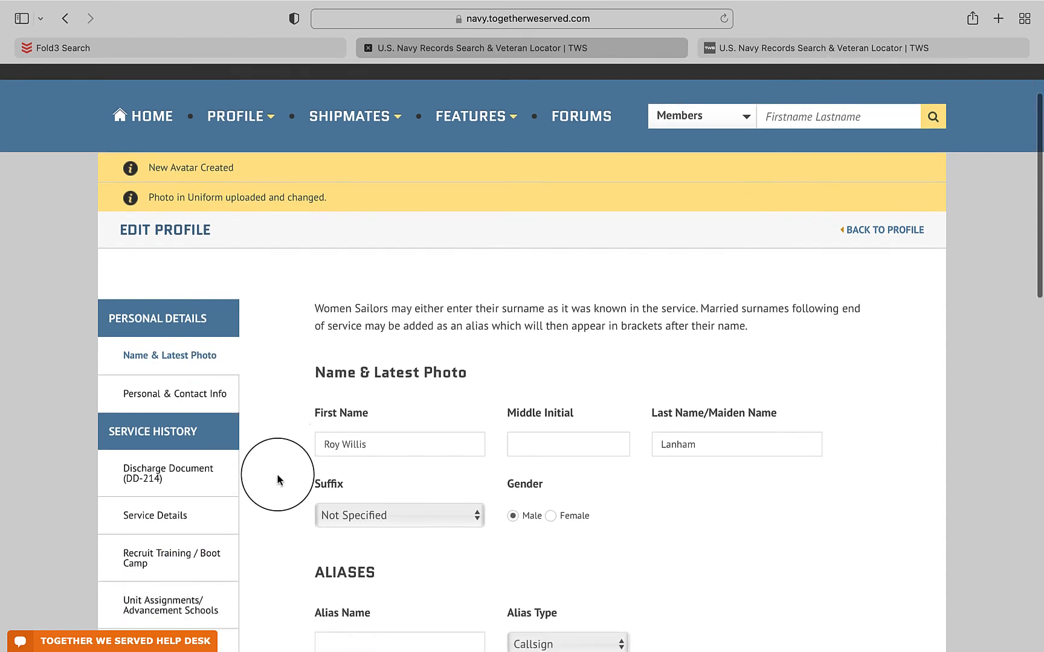
pyautogui.scroll(6, 276, 477)
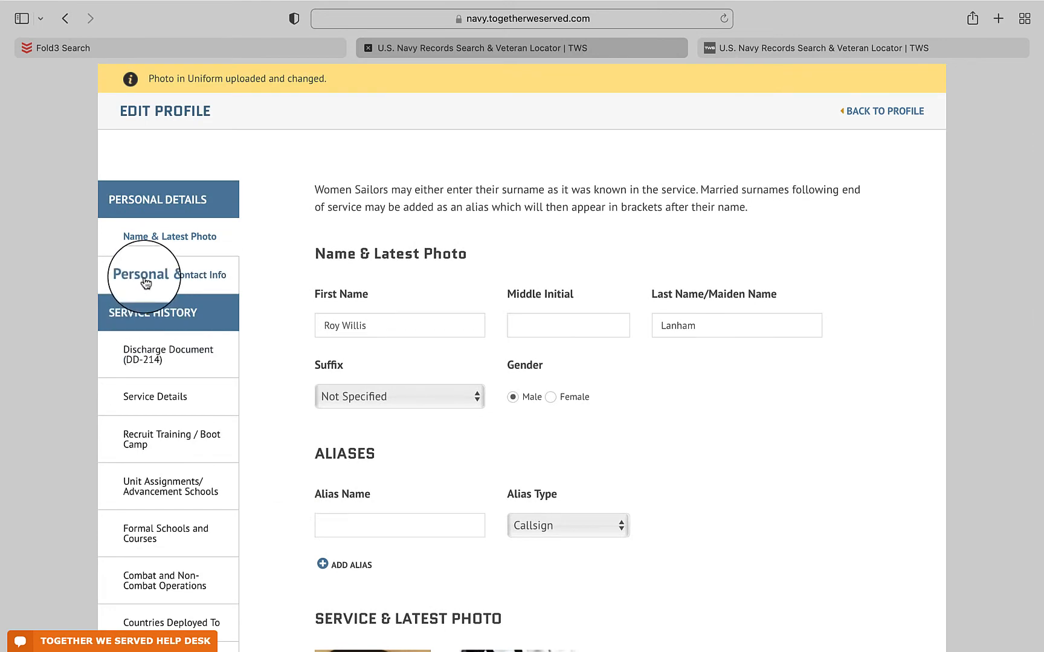
pyautogui.scroll(-5, 244, 262)
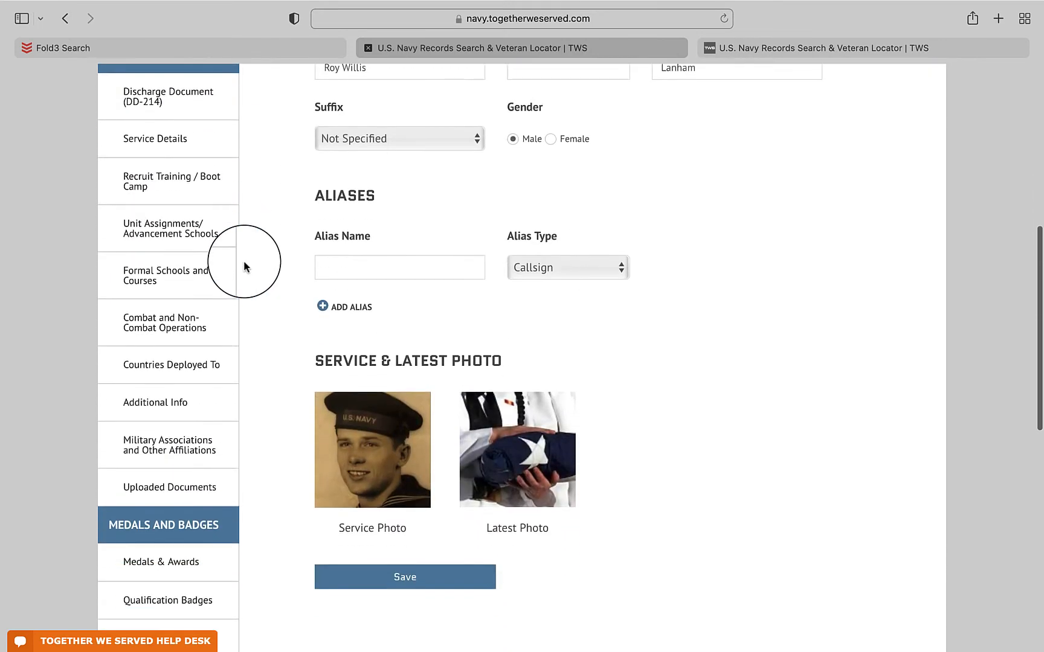
pyautogui.scroll(5, 244, 266)
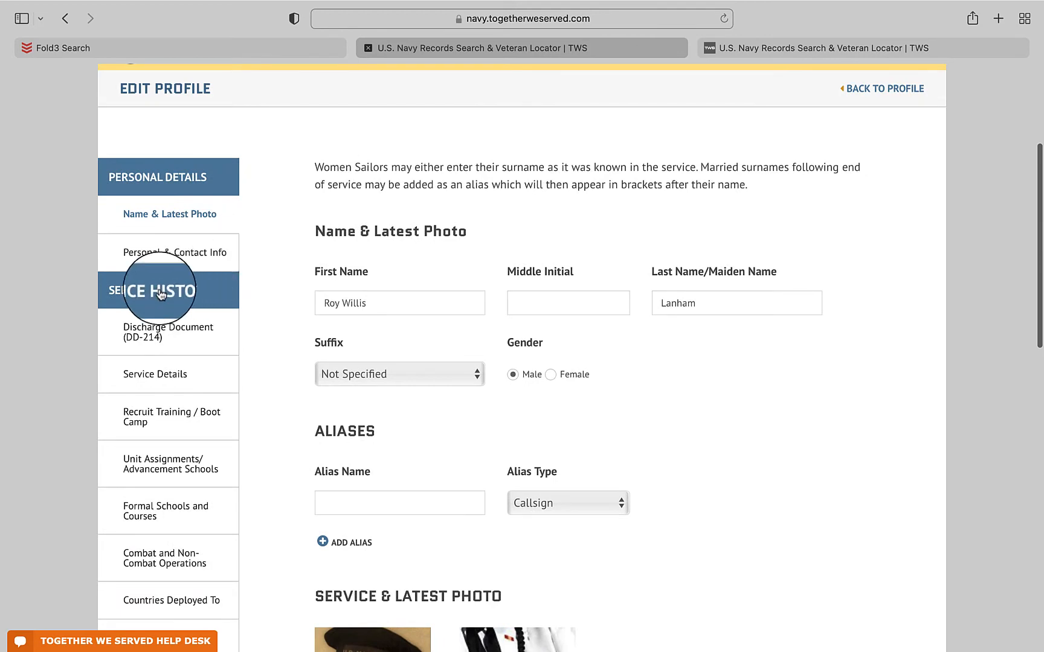
pyautogui.click(152, 253)
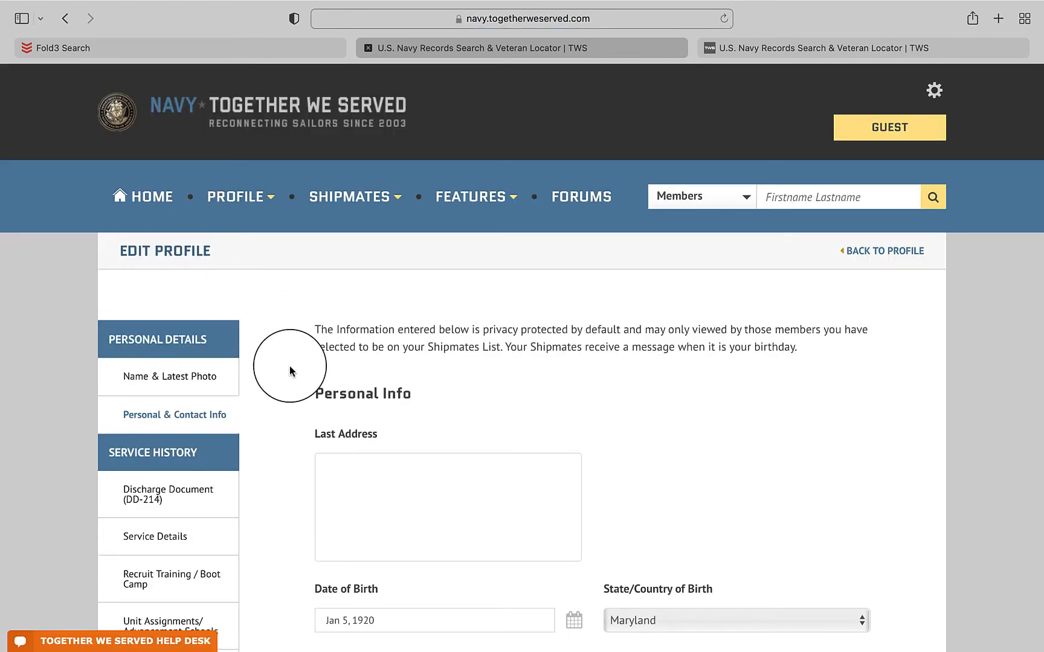
# - Review the Personal Info fields from last address to military service number, and look through the available Cause options
pyautogui.scroll(-5, 276, 378)
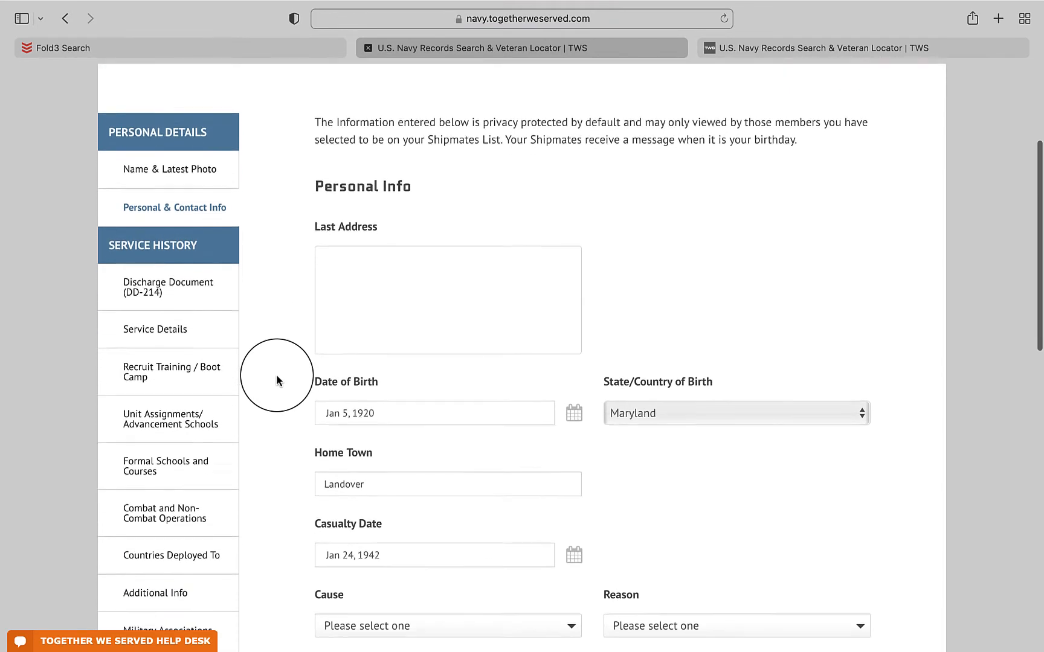
pyautogui.scroll(-2, 277, 379)
pyautogui.scroll(-1, 276, 379)
pyautogui.scroll(-1, 277, 380)
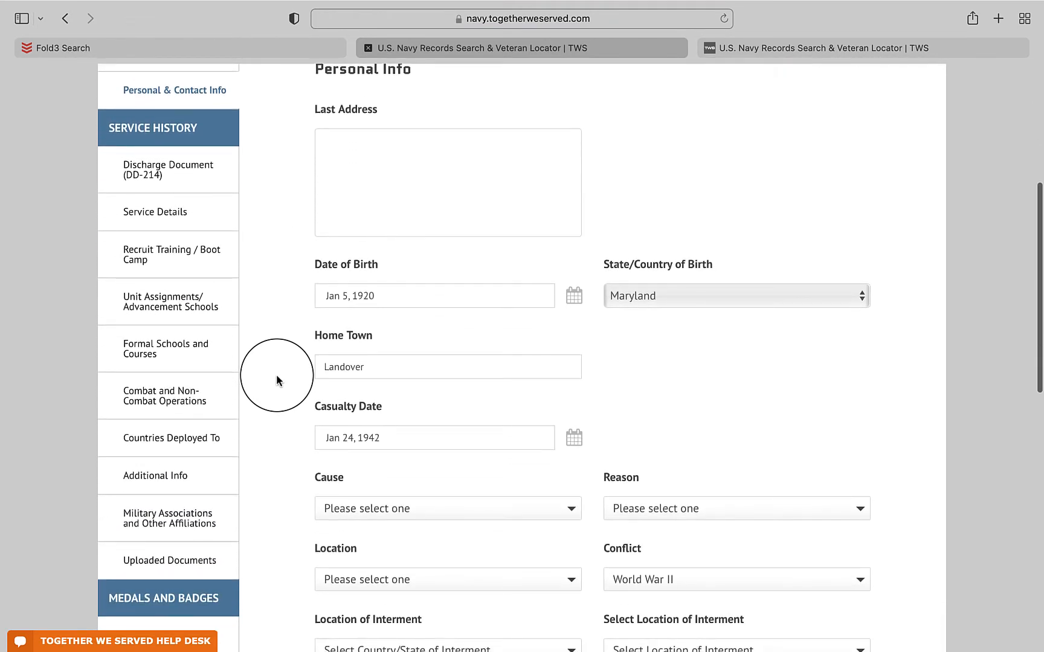
pyautogui.scroll(-3, 277, 379)
pyautogui.scroll(-2, 276, 379)
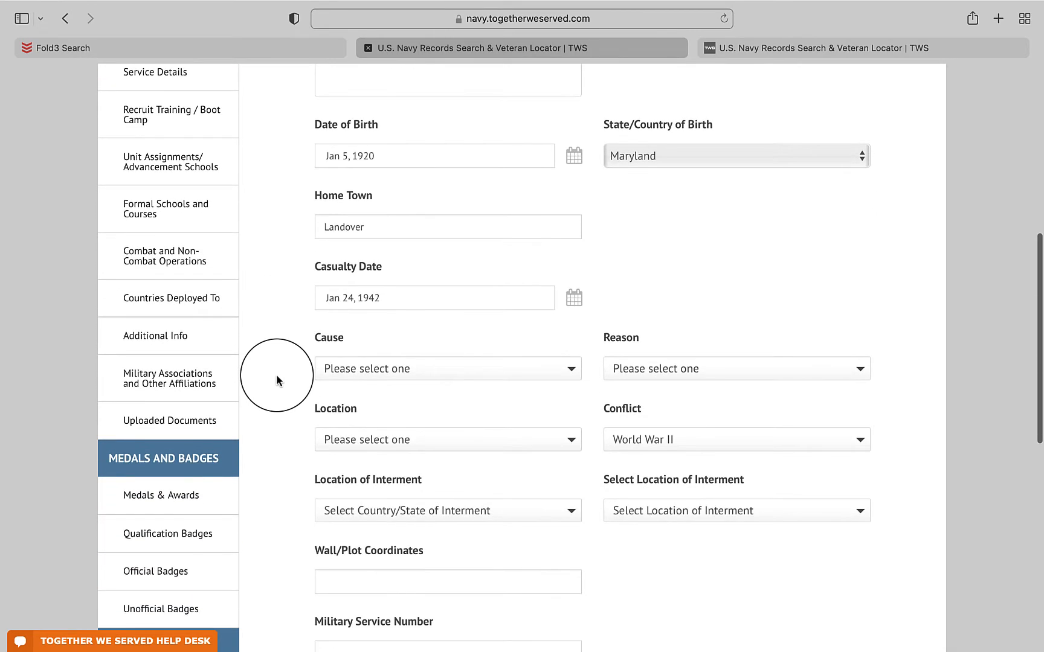
pyautogui.scroll(-2, 277, 379)
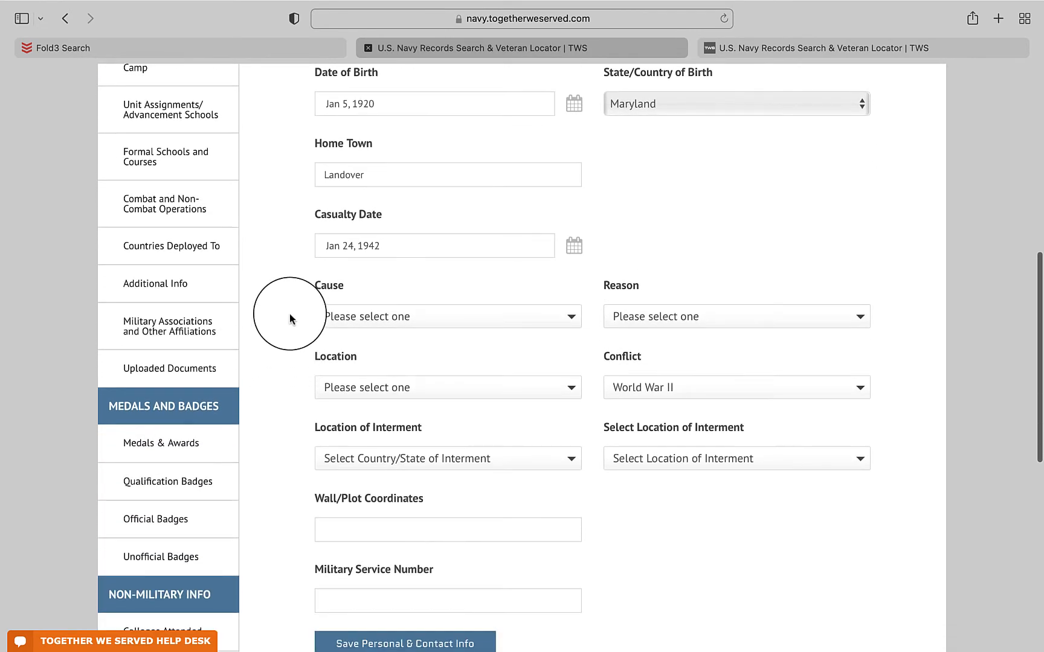
pyautogui.click(352, 324)
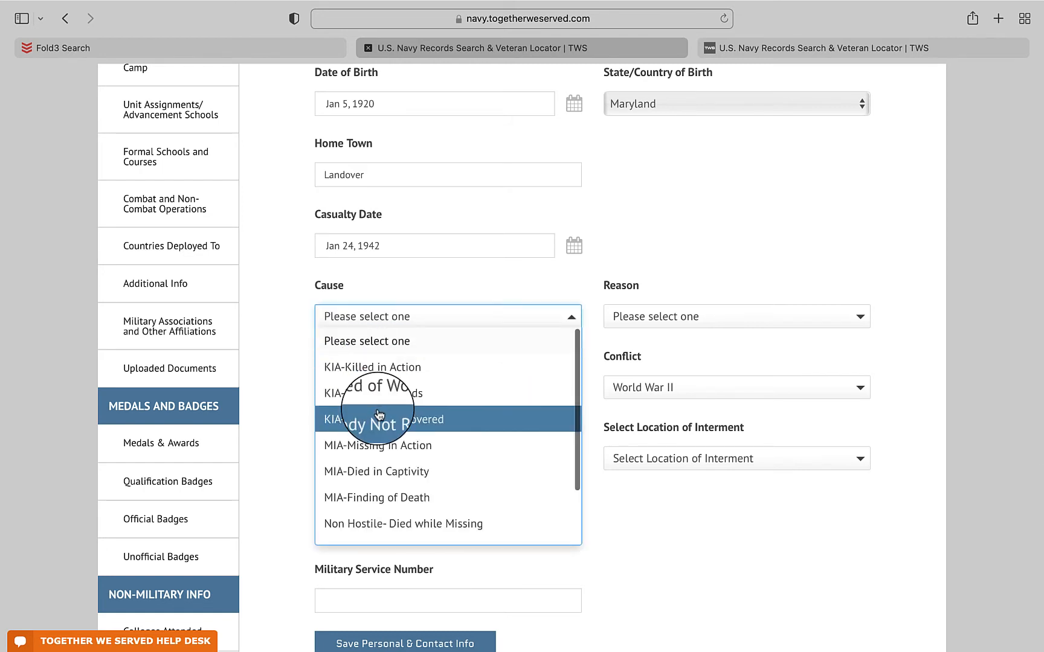
pyautogui.scroll(-3, 378, 414)
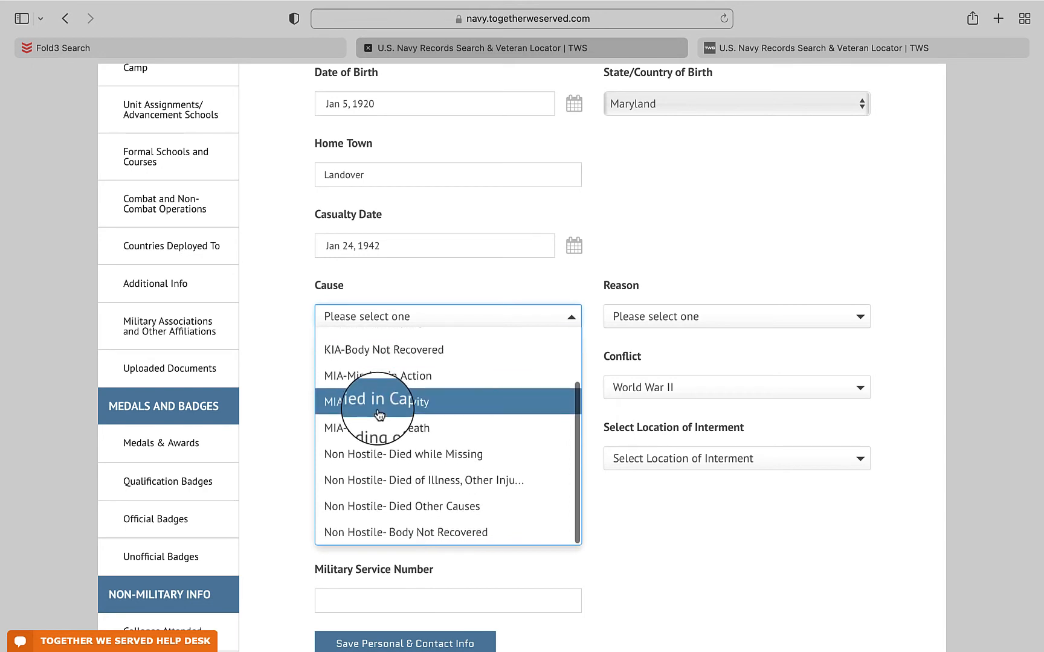
pyautogui.scroll(1, 376, 416)
pyautogui.scroll(3, 375, 416)
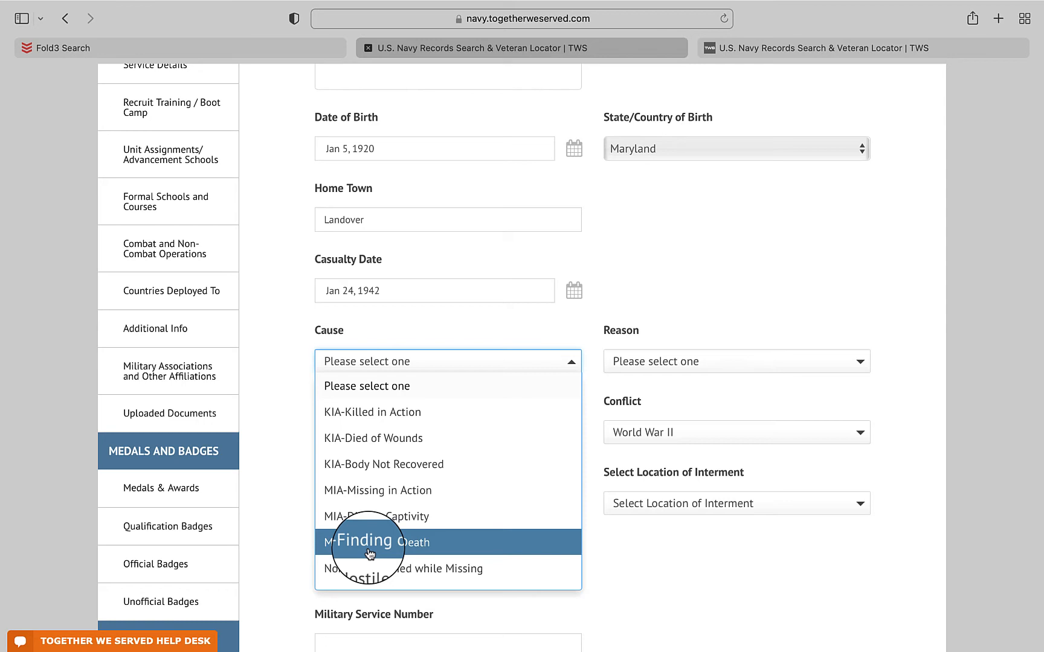
pyautogui.scroll(-1, 275, 347)
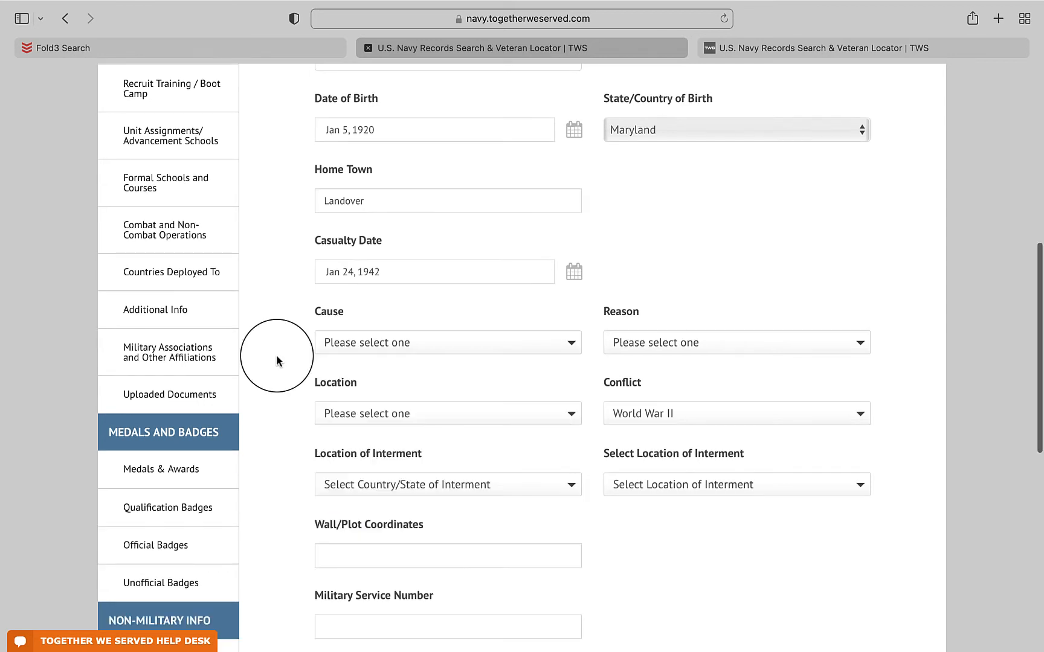
# - Set the casualty's Cause to KIA-Killed in Action and the Reason to Other Cause
pyautogui.click(359, 350)
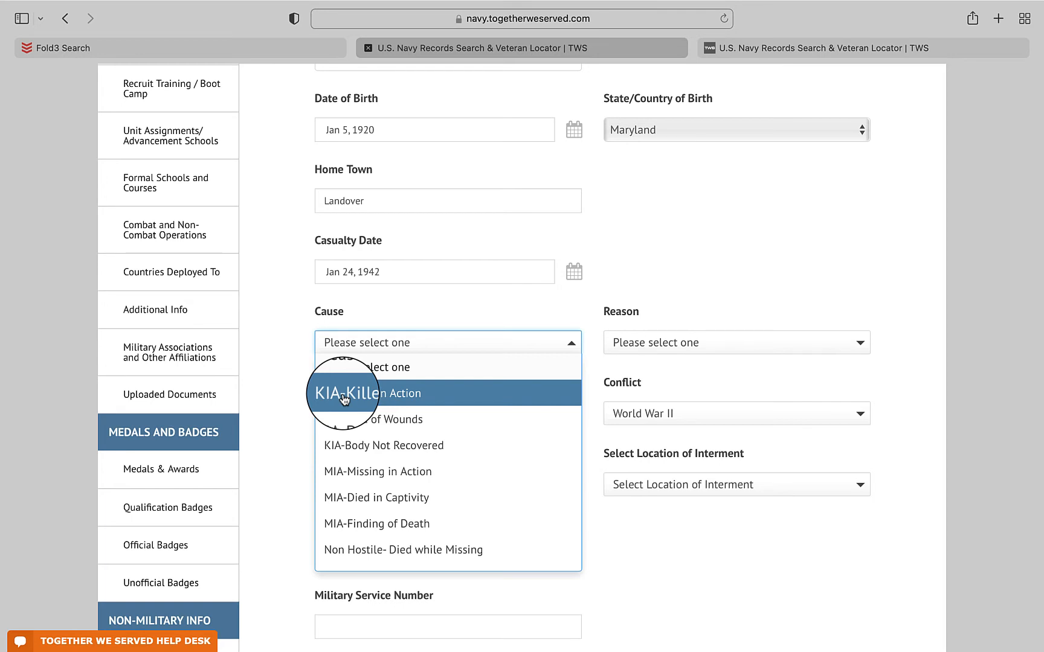
pyautogui.click(344, 399)
pyautogui.click(644, 349)
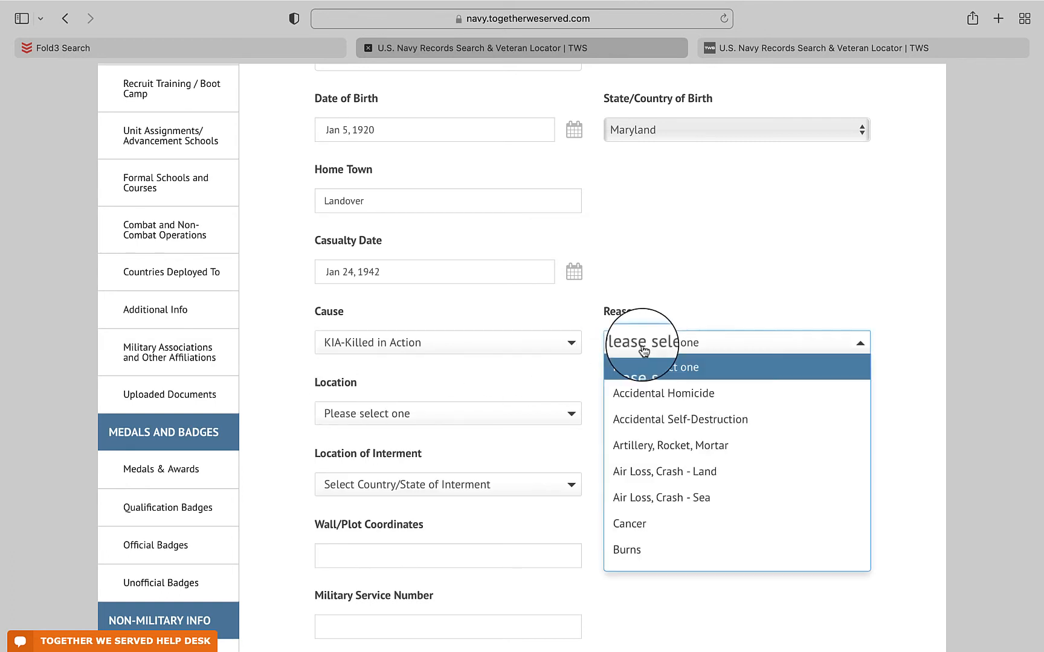
pyautogui.scroll(-2, 694, 396)
pyautogui.scroll(-5, 690, 398)
pyautogui.scroll(-4, 690, 398)
pyautogui.scroll(-1, 691, 398)
pyautogui.scroll(-3, 690, 399)
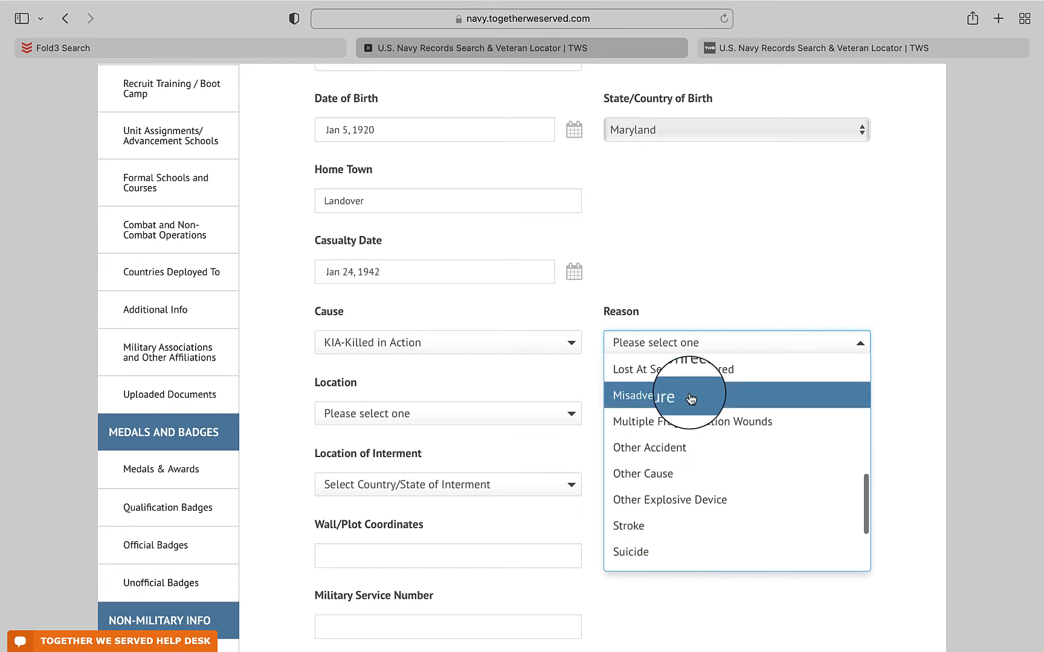
pyautogui.click(641, 473)
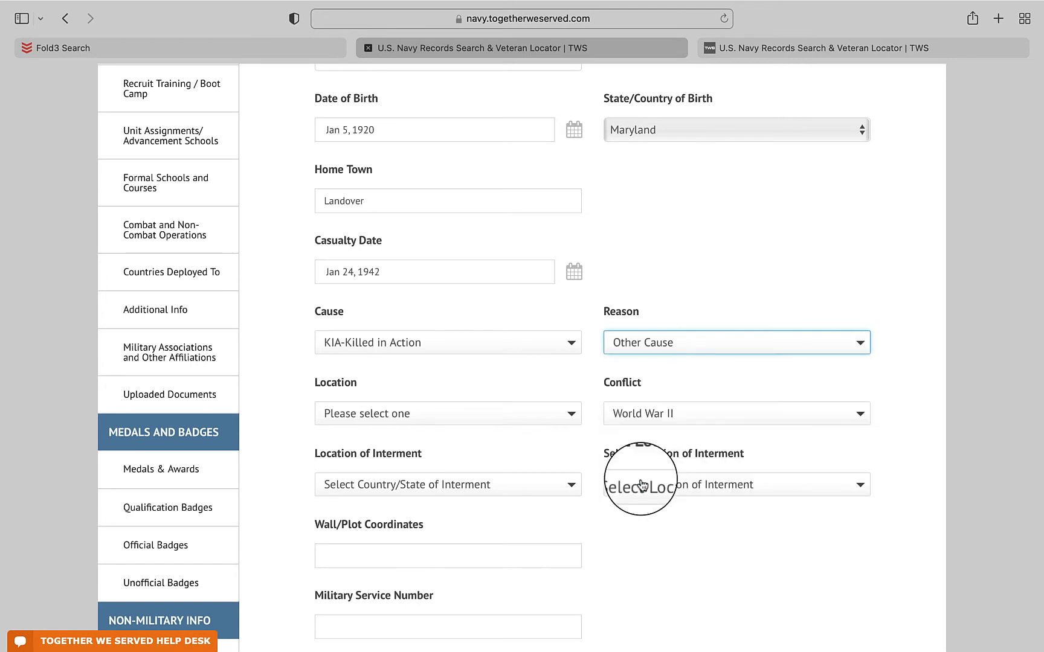
# - Set the casualty Location to United States
pyautogui.scroll(-1, 641, 485)
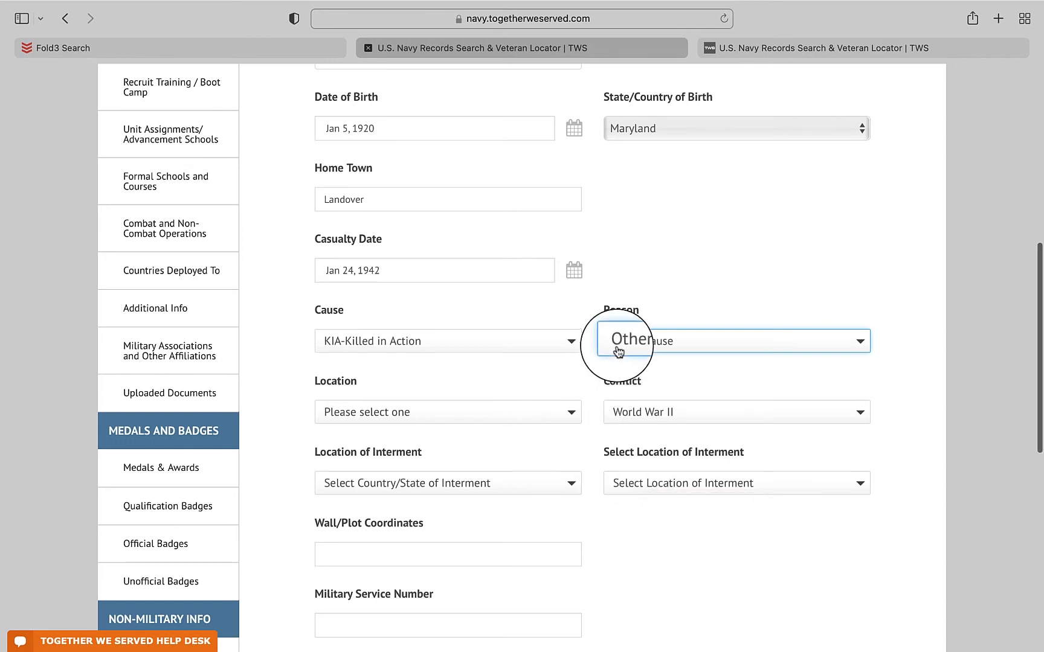
pyautogui.click(570, 413)
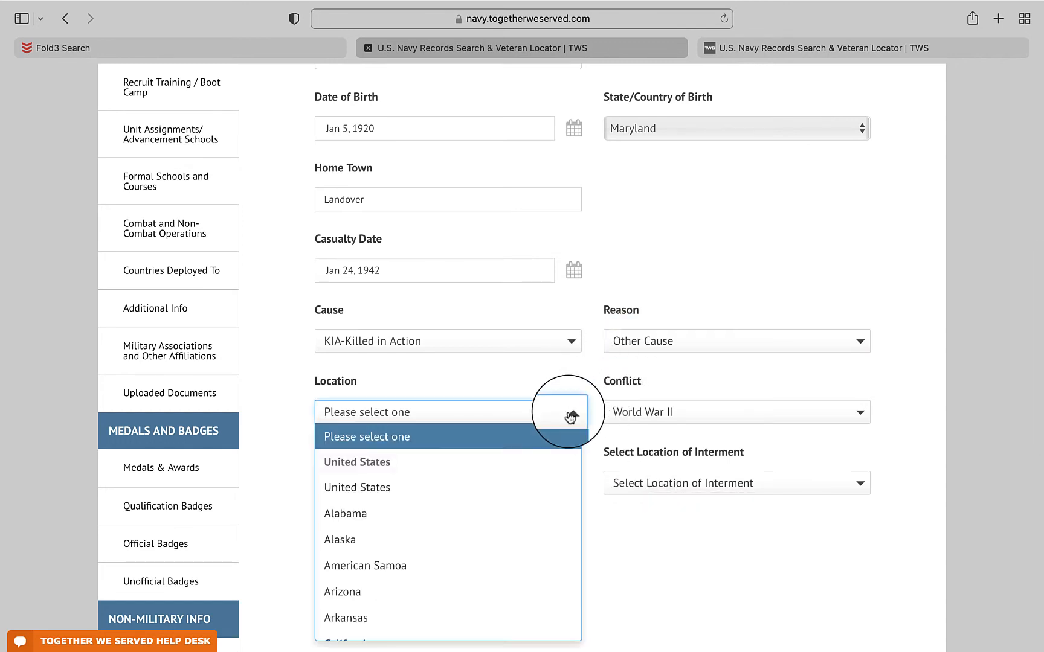
pyautogui.click(375, 490)
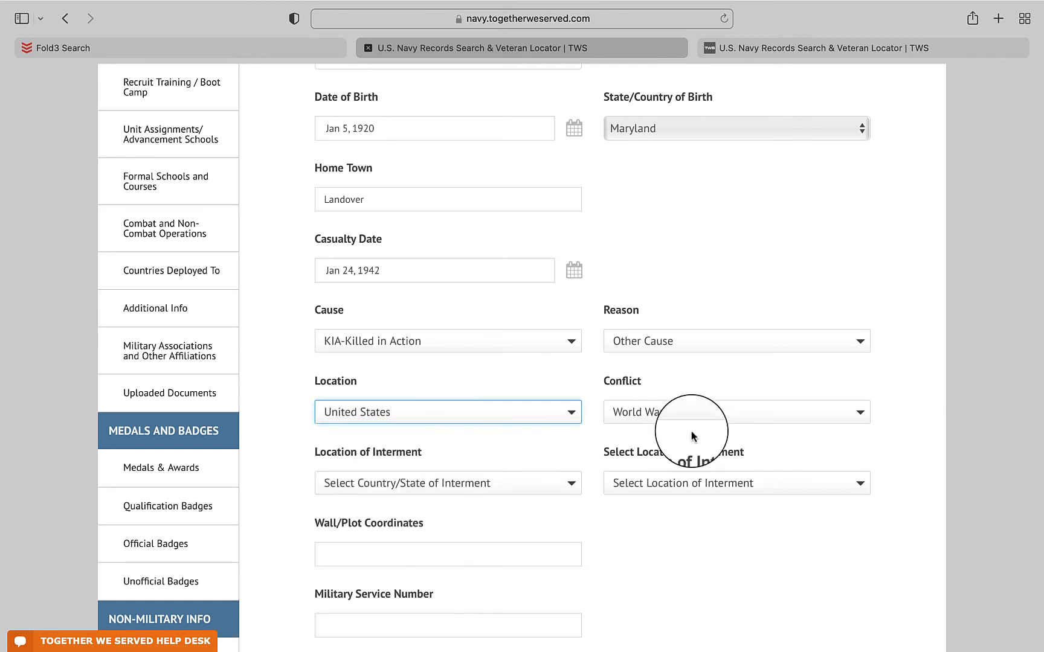
# - Set the Location of Interment to Virginia in the casualty details
pyautogui.click(486, 489)
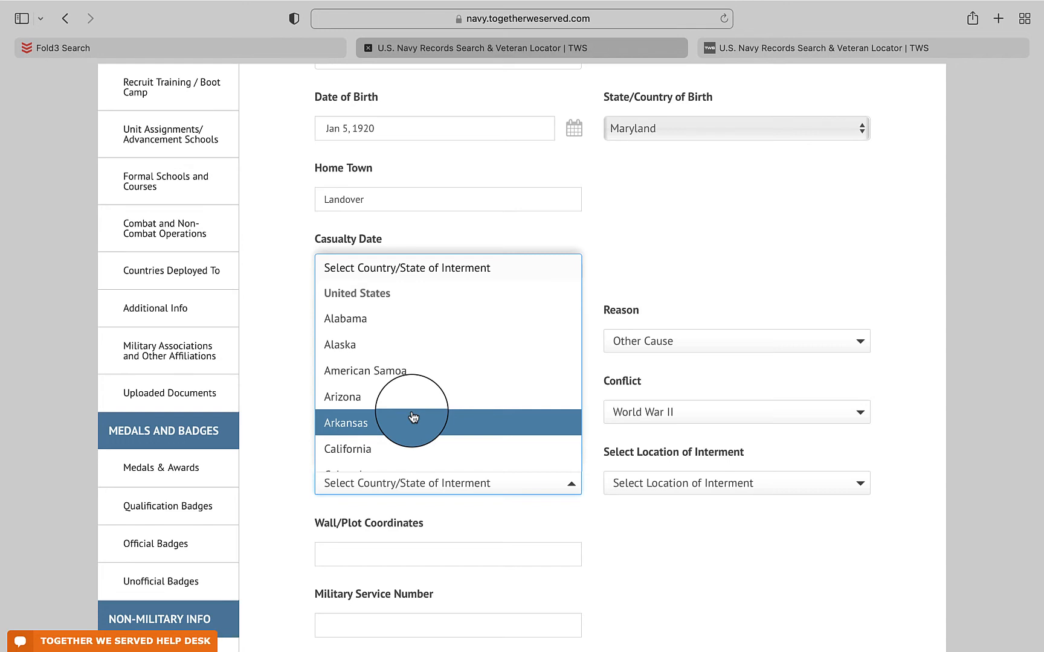
pyautogui.scroll(-15, 398, 420)
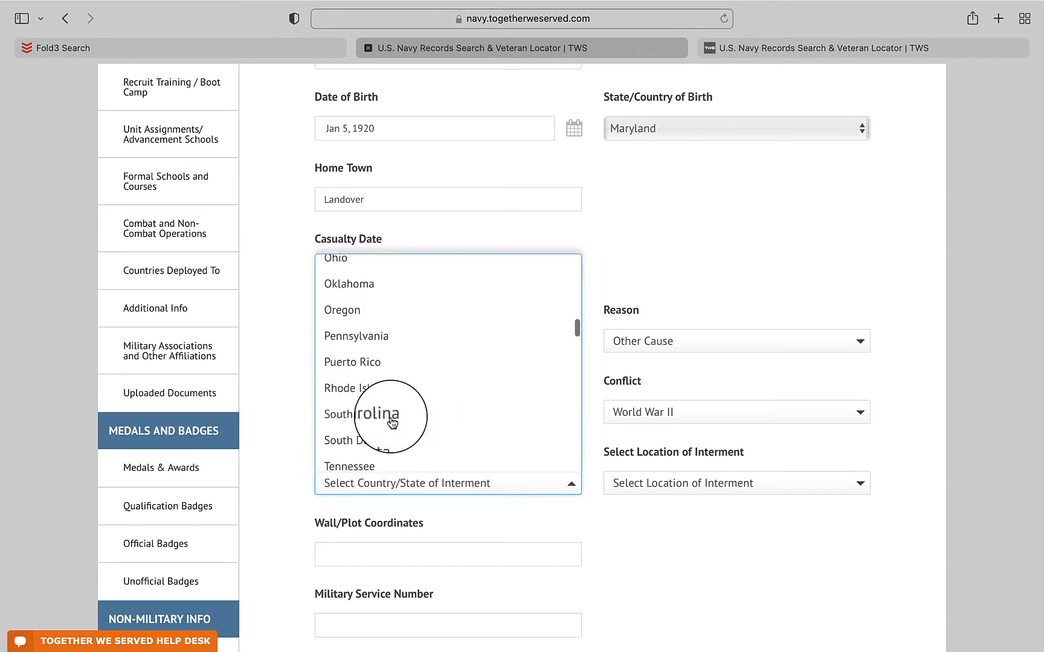
pyautogui.scroll(-3, 392, 422)
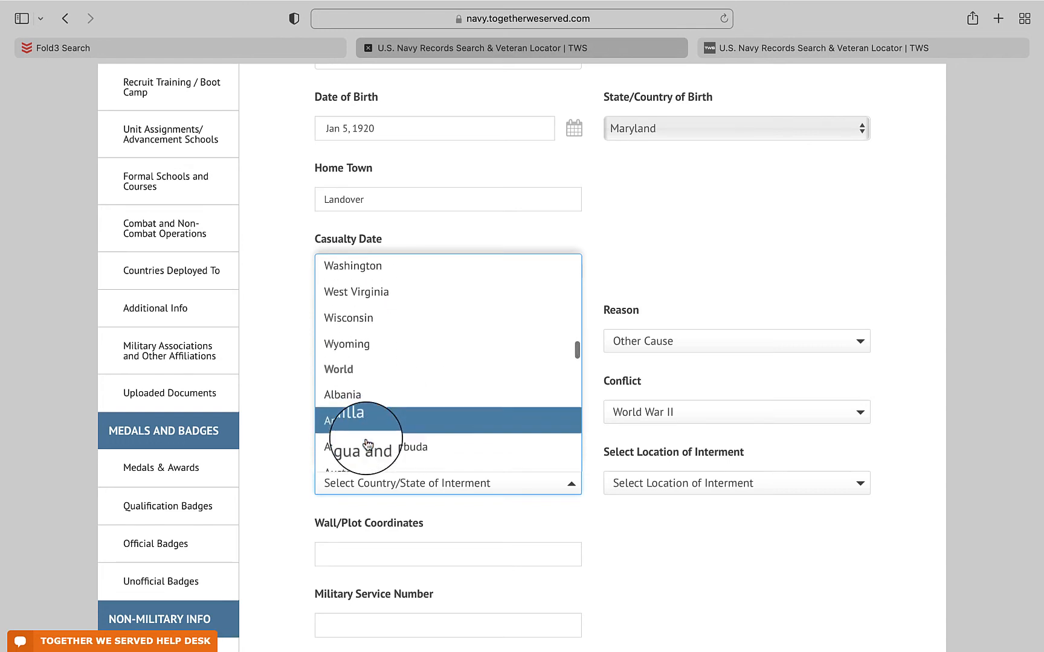
pyautogui.scroll(4, 362, 441)
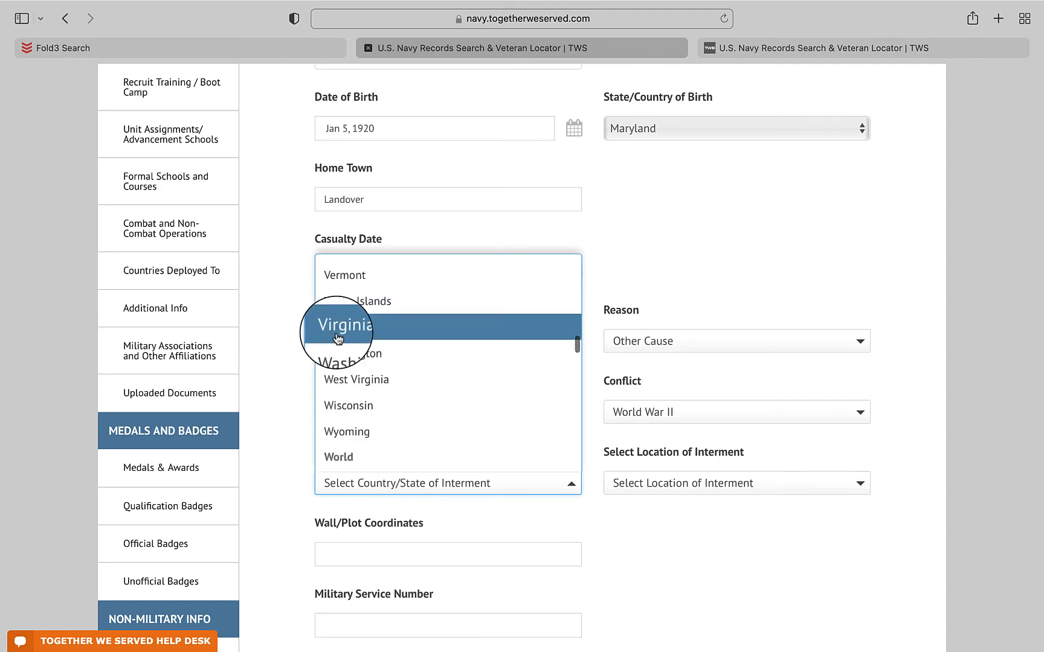
pyautogui.click(337, 334)
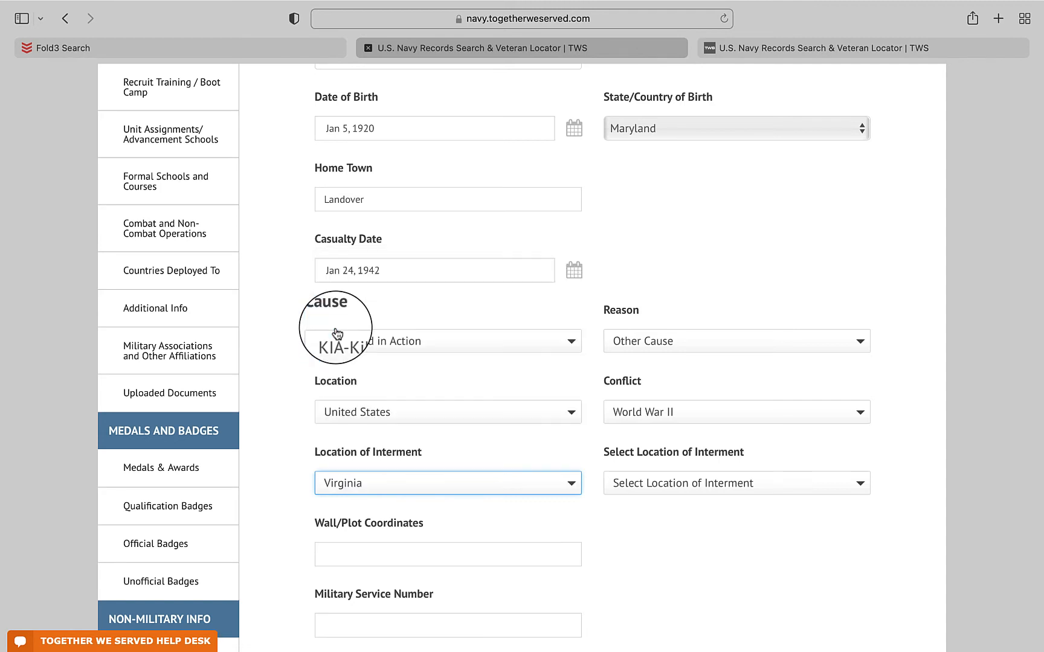
# - Select Arlington National Cemetery - Arlington as the specific location of interment
pyautogui.click(641, 491)
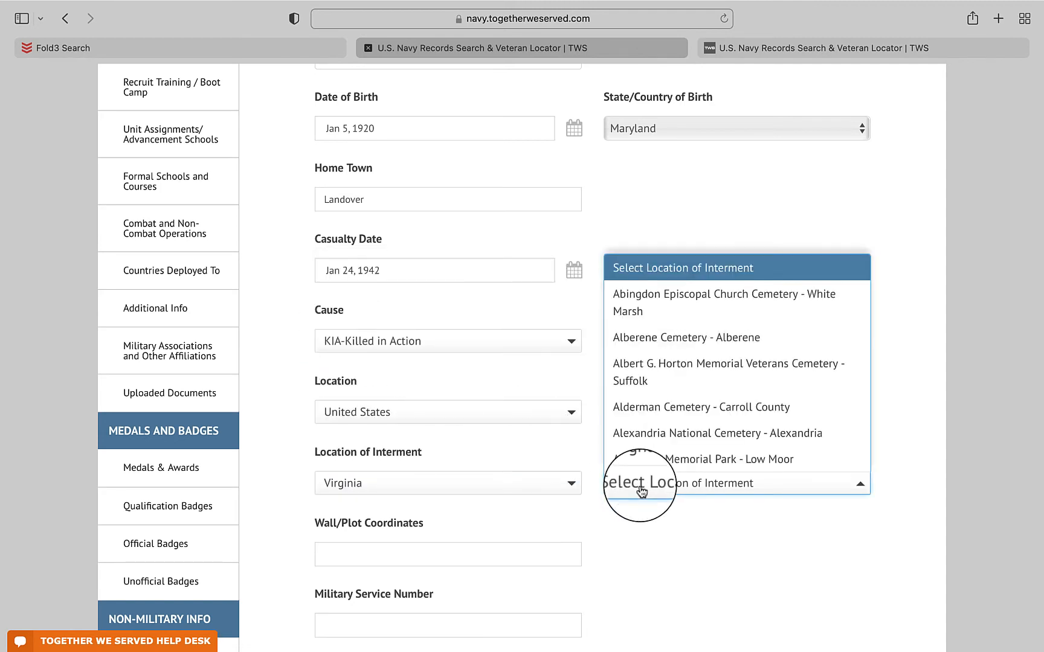
pyautogui.scroll(-5, 641, 444)
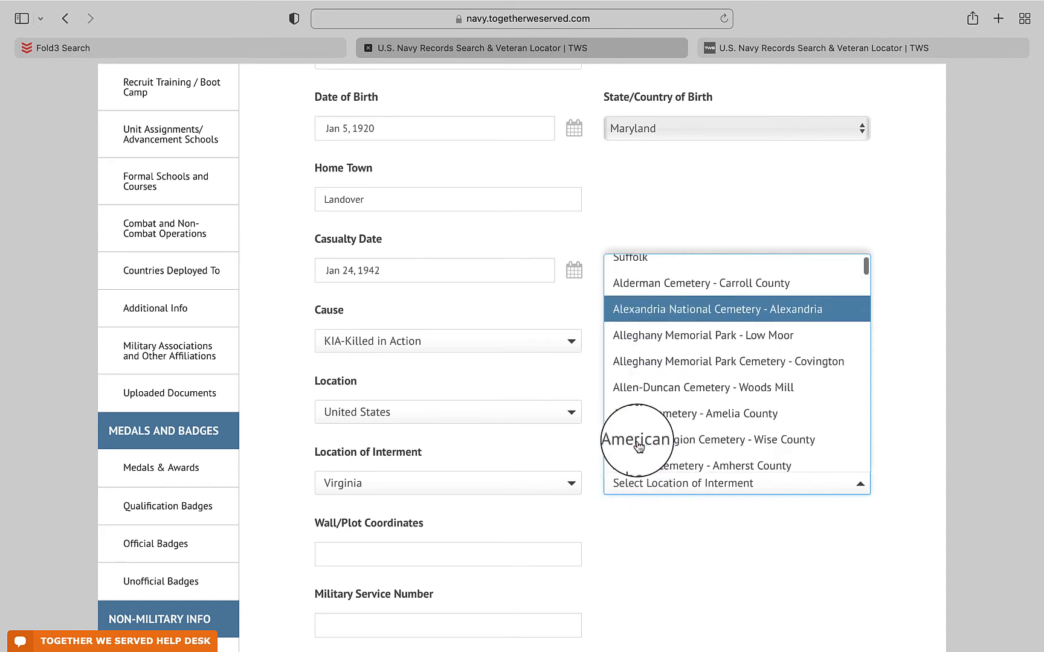
pyautogui.scroll(-3, 639, 446)
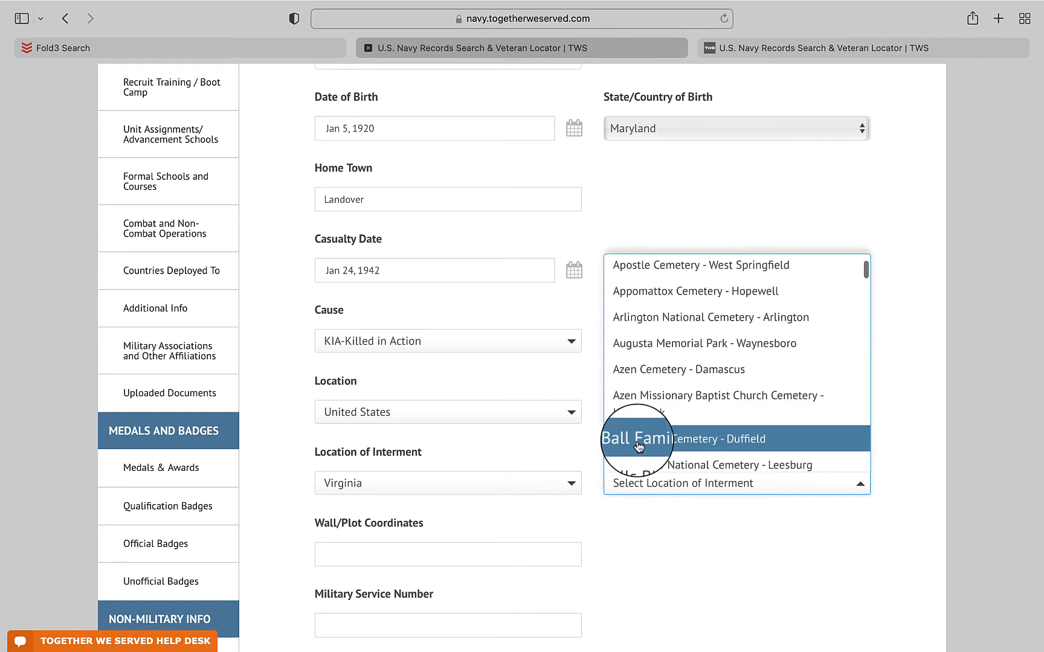
pyautogui.click(636, 325)
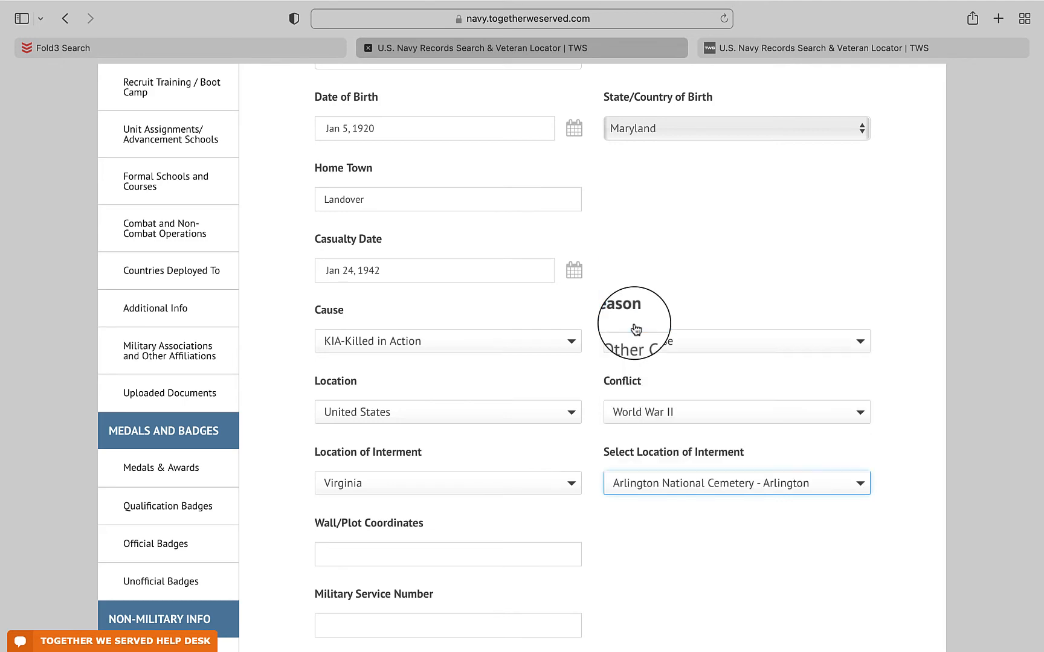
# - Enter "Section ME Site 135" as the Wall/Plot Coordinates, paste the military service number, and save the personal and contact info
pyautogui.scroll(-2, 510, 536)
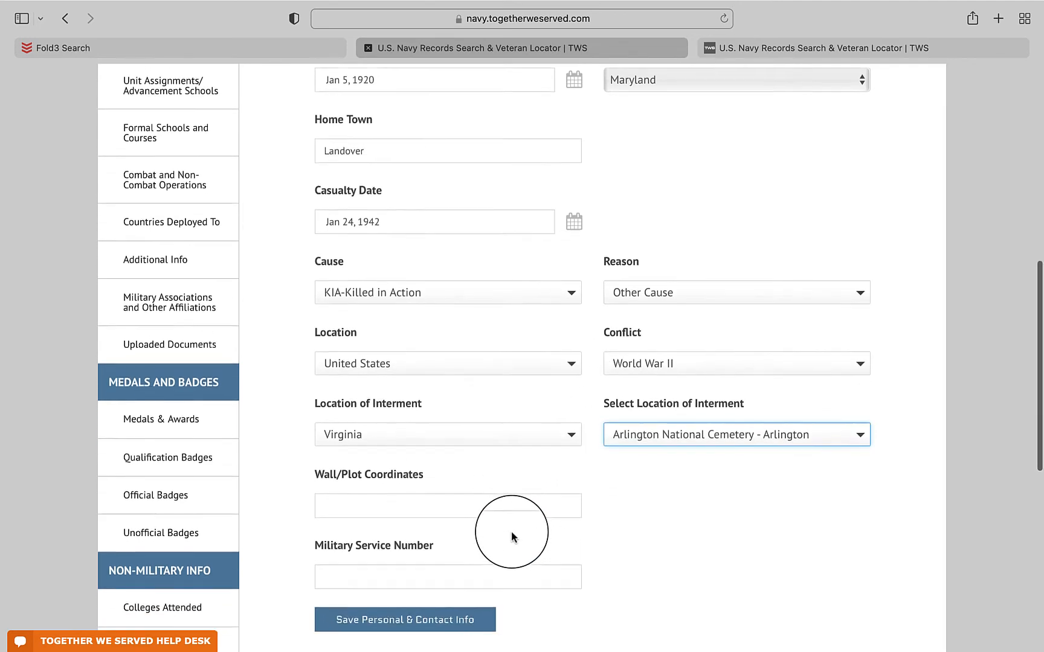
pyautogui.click(402, 493)
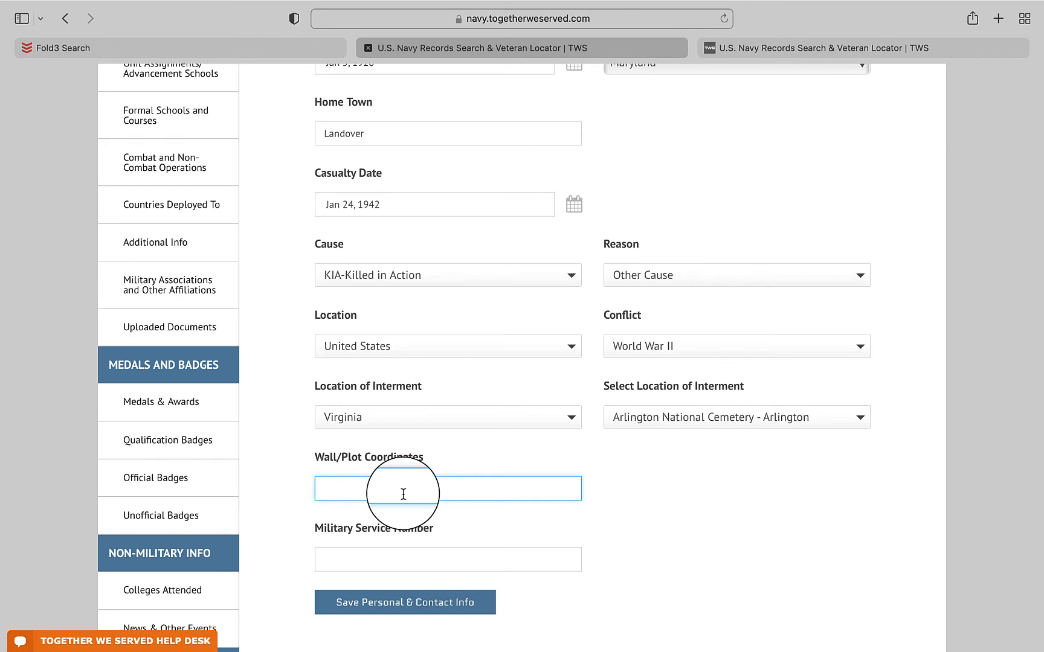
pyautogui.write('Section M Site 135')
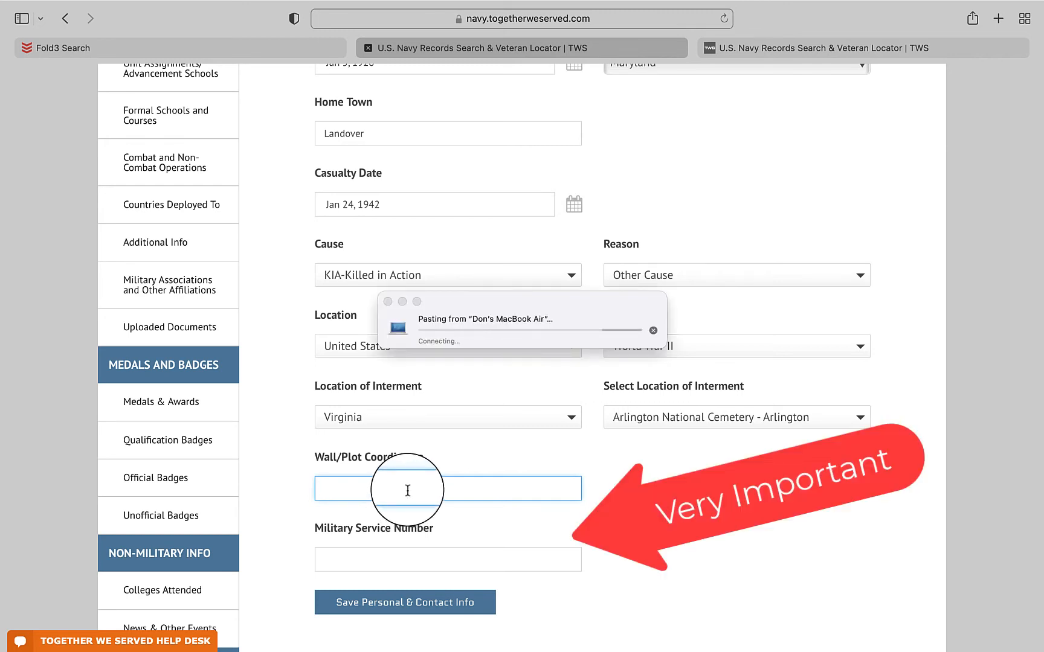
pyautogui.click(350, 565)
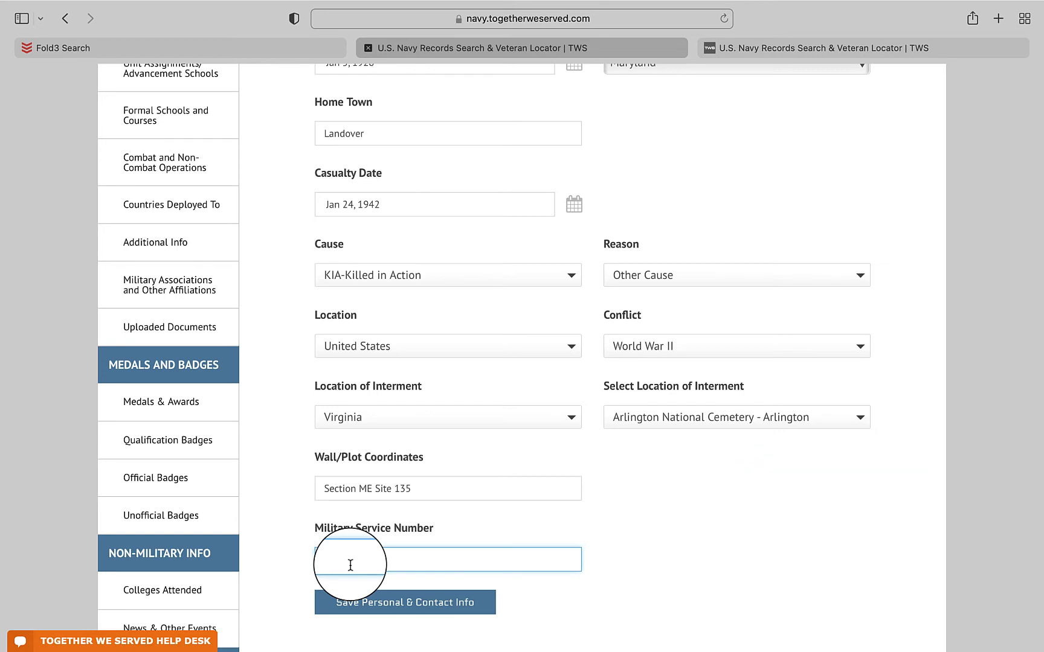
pyautogui.press('super+v')
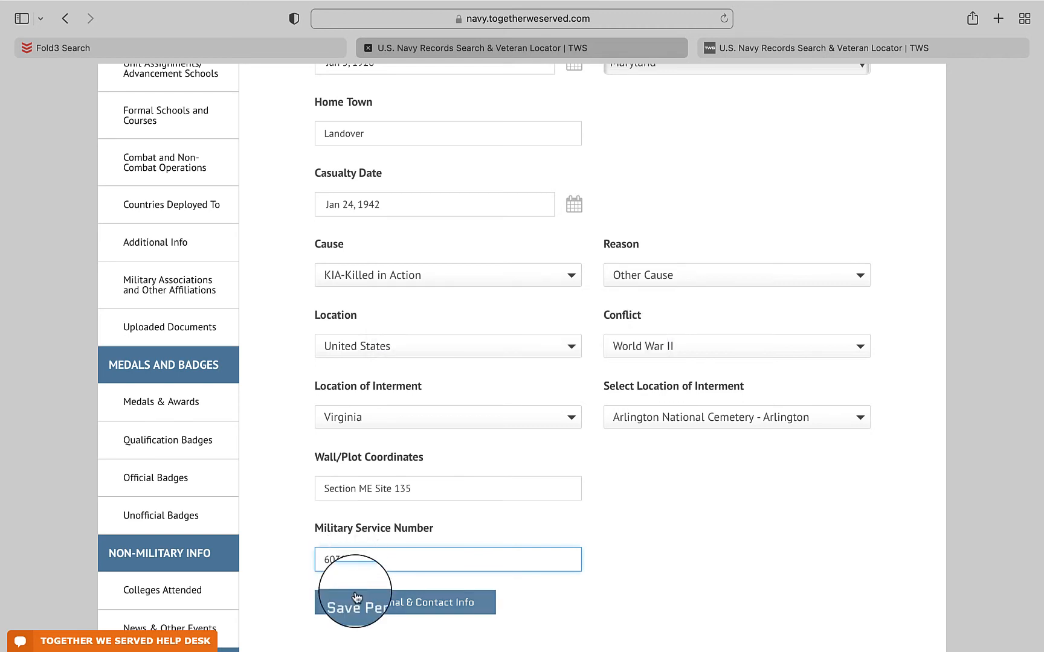
pyautogui.click(372, 604)
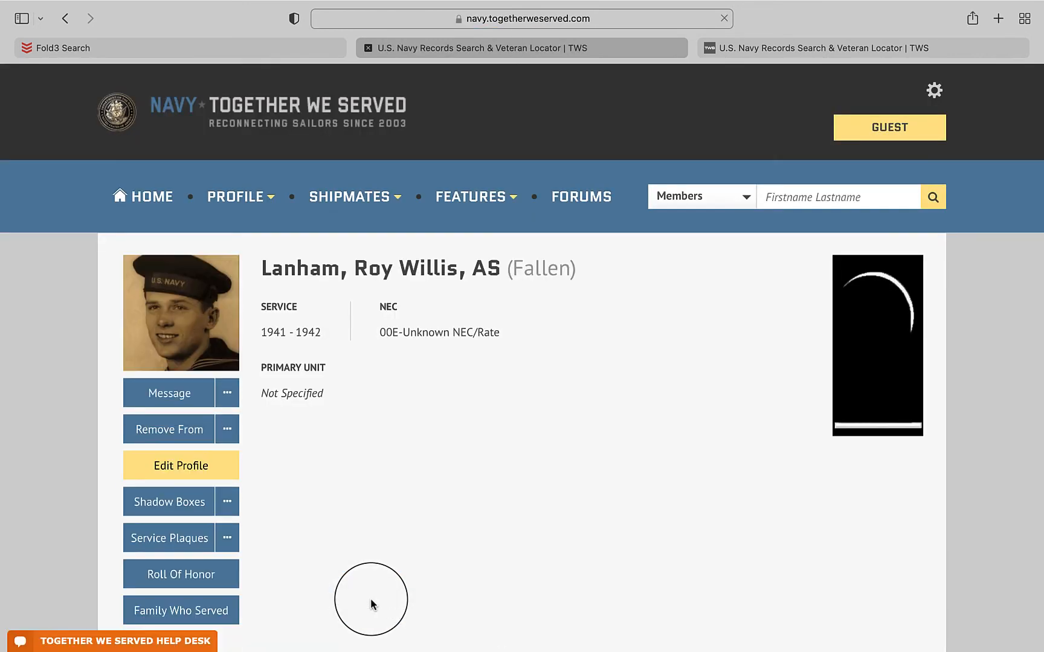
# - Look over the profile from the basic info through the Service History sections, from Medals & Awards to Uploaded Documents
pyautogui.scroll(-5, 296, 450)
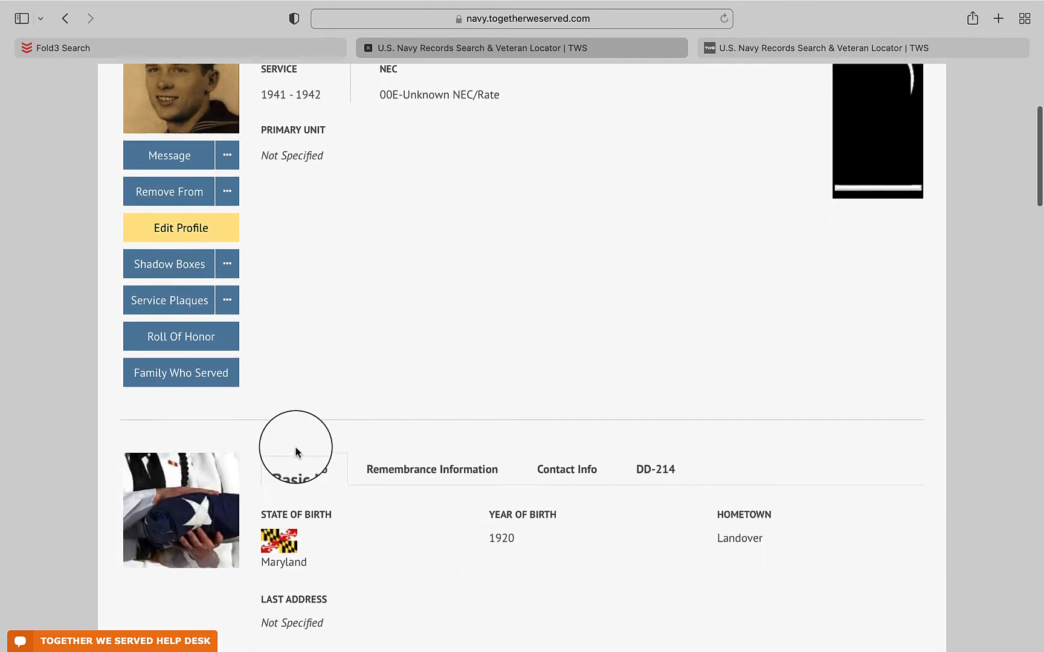
pyautogui.scroll(-7, 296, 450)
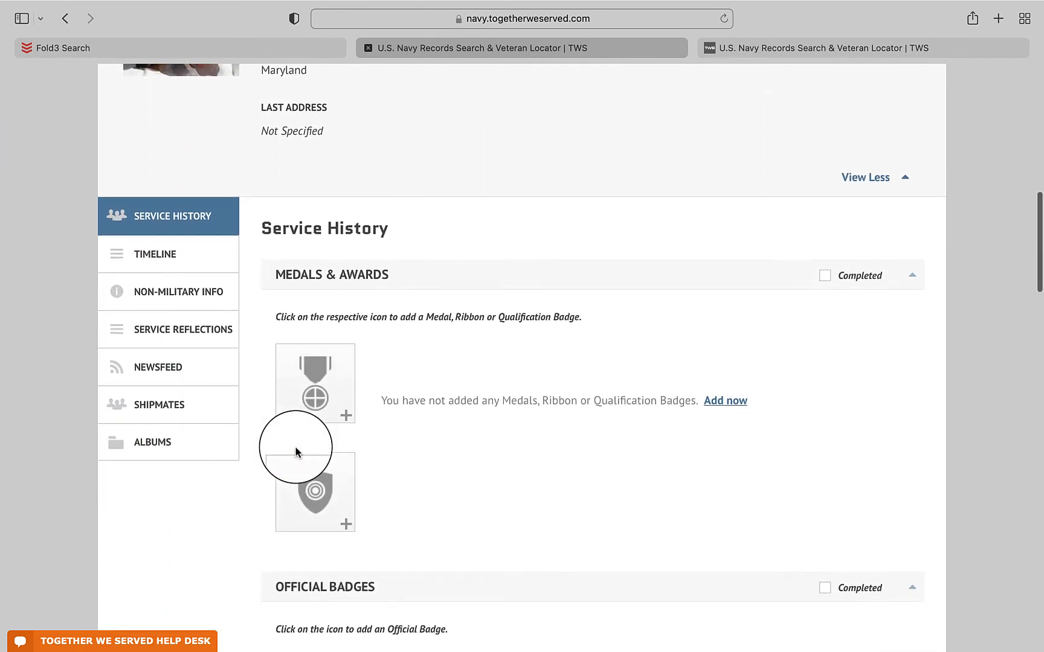
pyautogui.scroll(1, 296, 453)
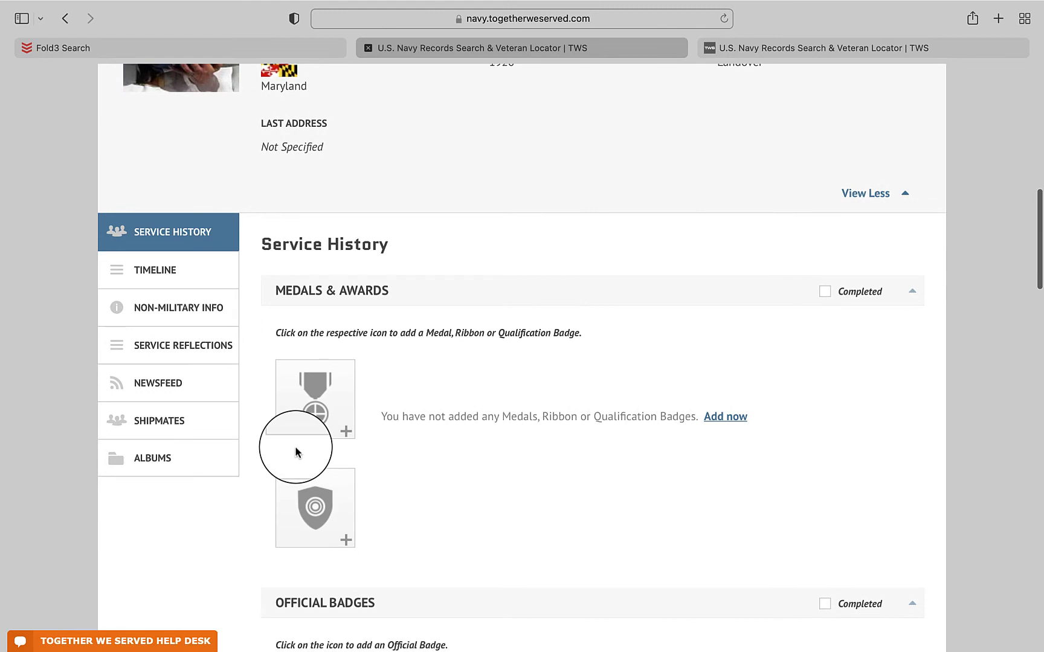
pyautogui.scroll(-1, 296, 453)
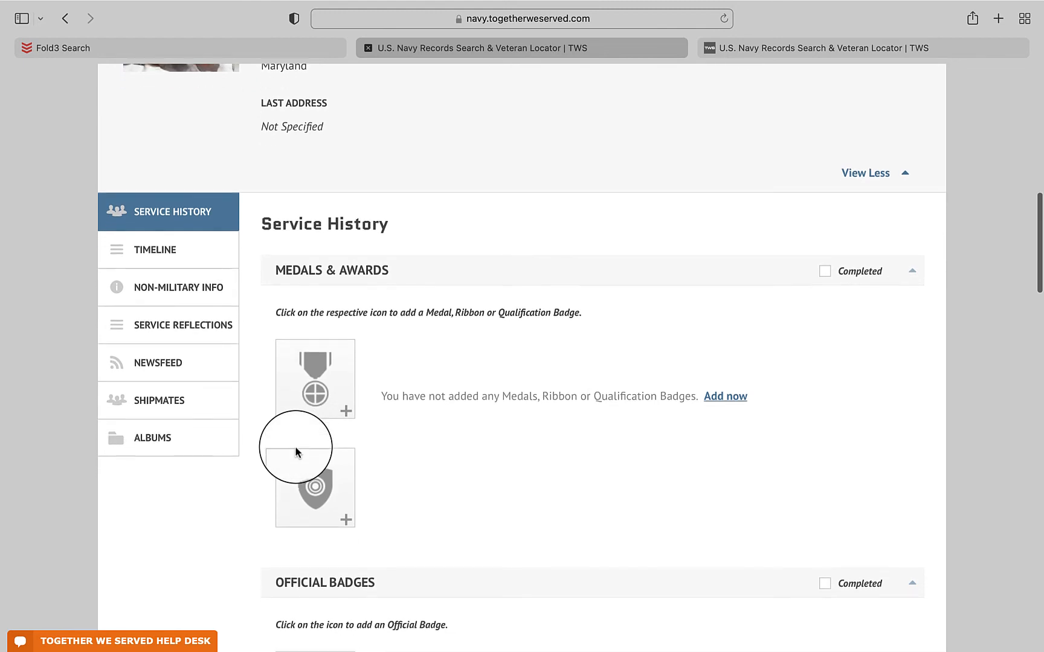
pyautogui.click(144, 220)
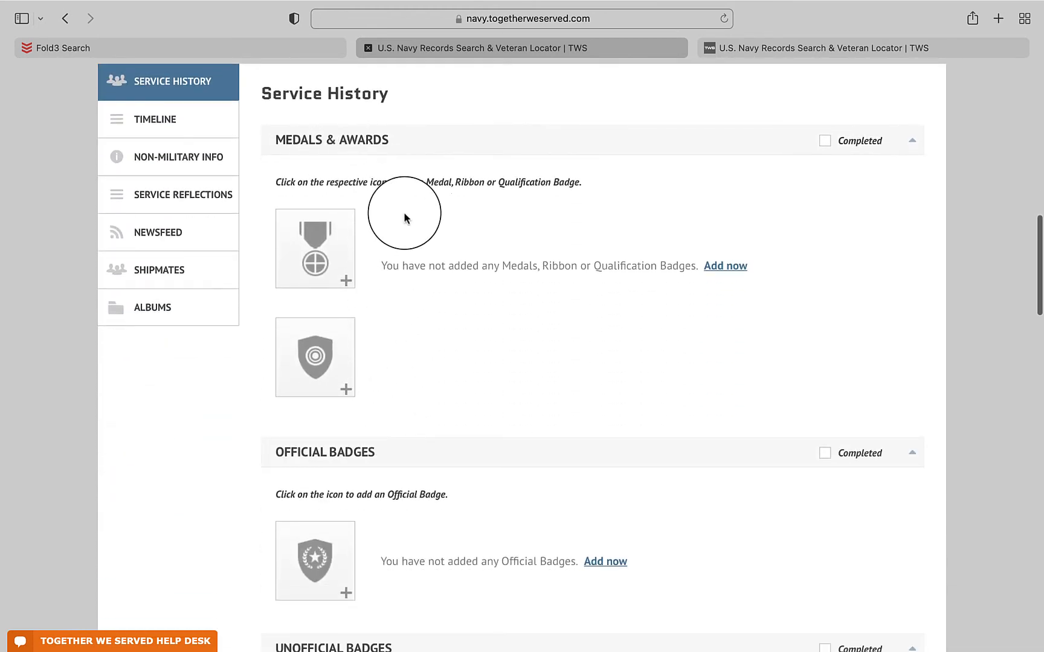
pyautogui.scroll(2, 413, 233)
pyautogui.scroll(-7, 413, 234)
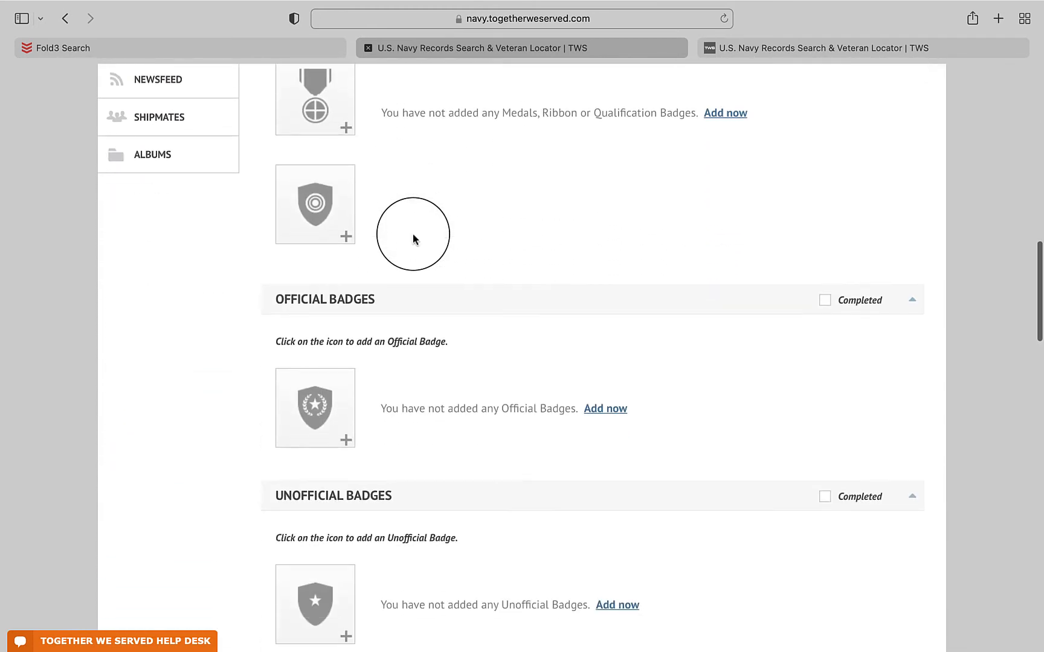
pyautogui.scroll(-5, 412, 234)
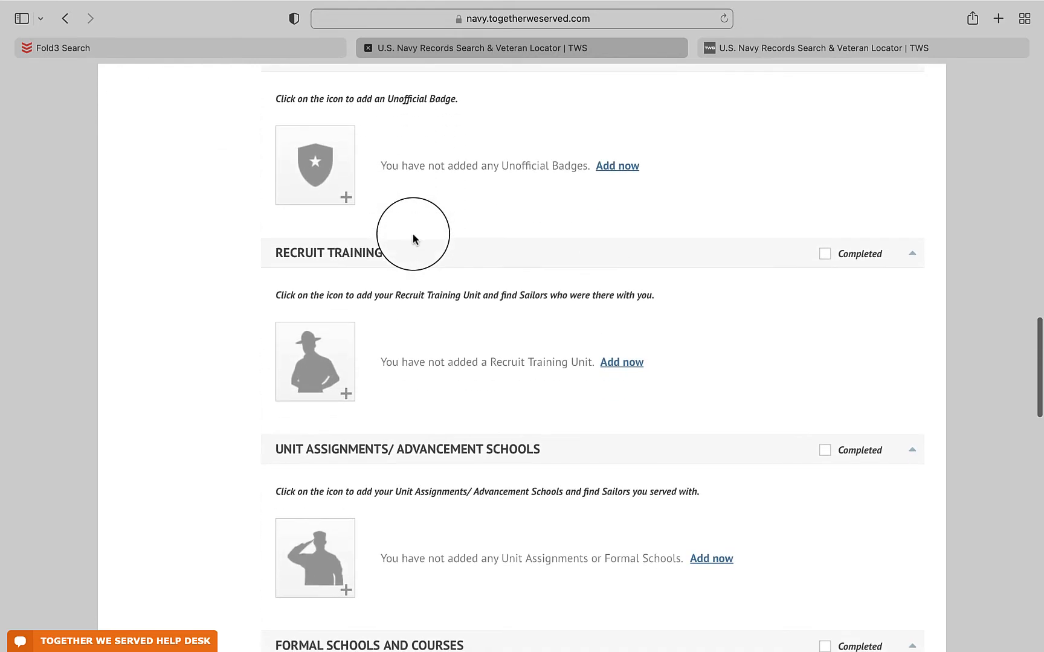
pyautogui.scroll(-4, 412, 234)
pyautogui.scroll(-3, 412, 234)
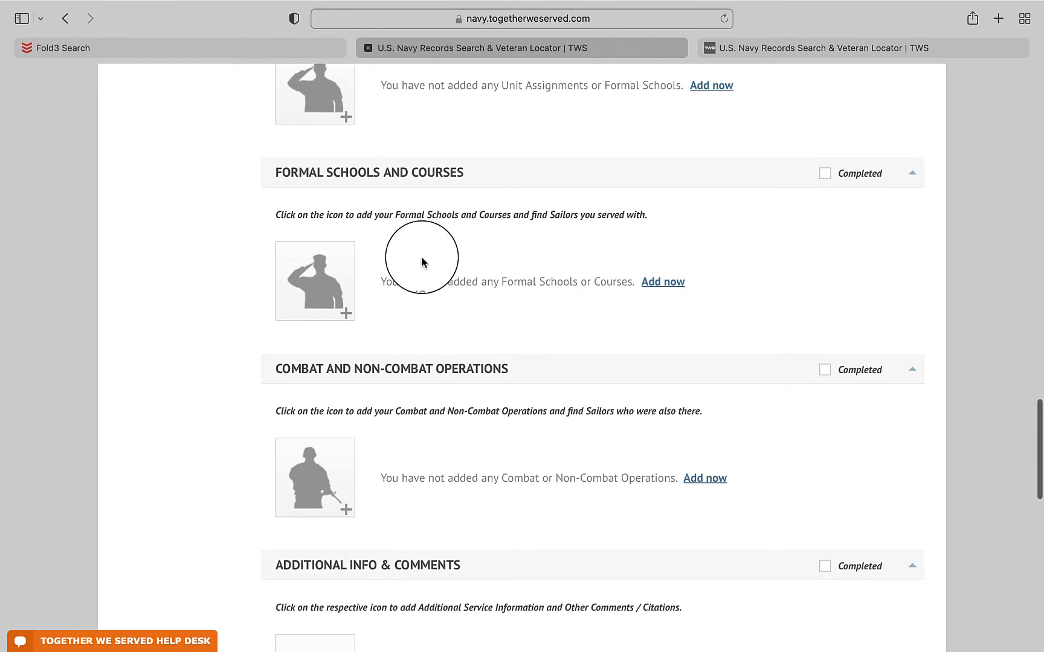
pyautogui.scroll(-3, 421, 261)
pyautogui.scroll(-4, 420, 261)
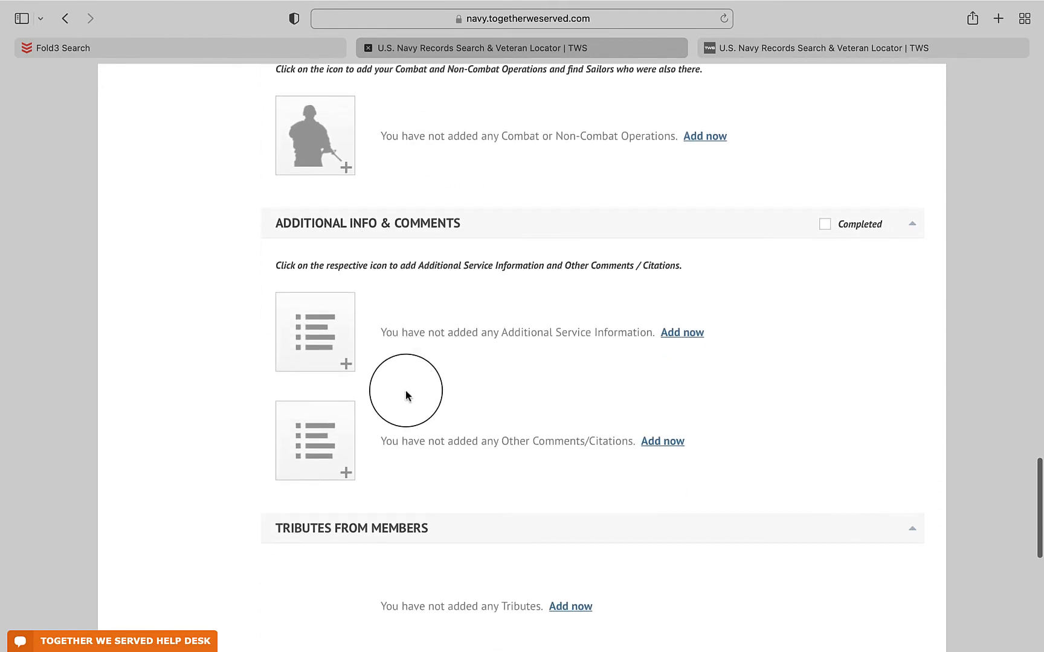
pyautogui.scroll(-4, 405, 391)
pyautogui.scroll(-2, 406, 391)
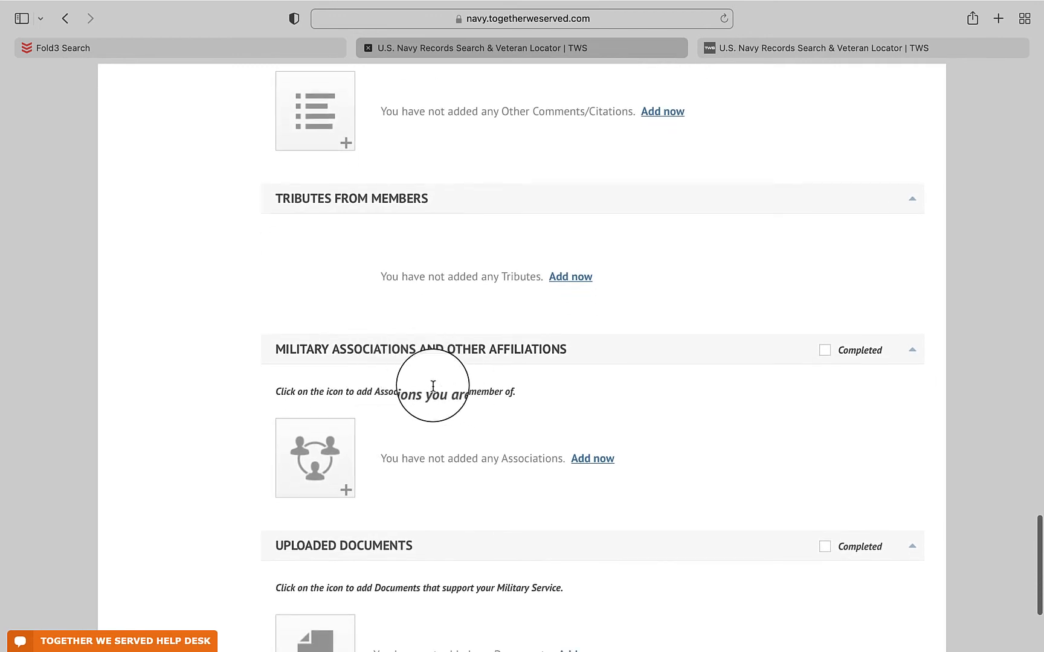
pyautogui.scroll(-3, 417, 431)
# - Open Other Comments/Citations under Additional Info & Comments, paste the service member's biography with source links there, and review the text
pyautogui.scroll(18, 417, 431)
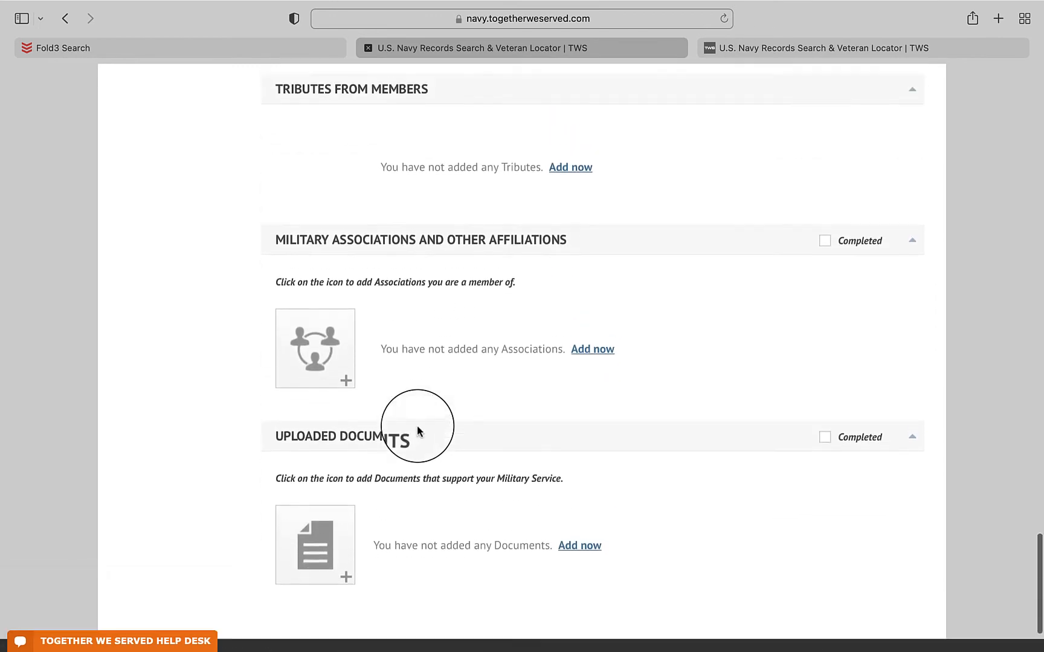
pyautogui.scroll(19, 417, 430)
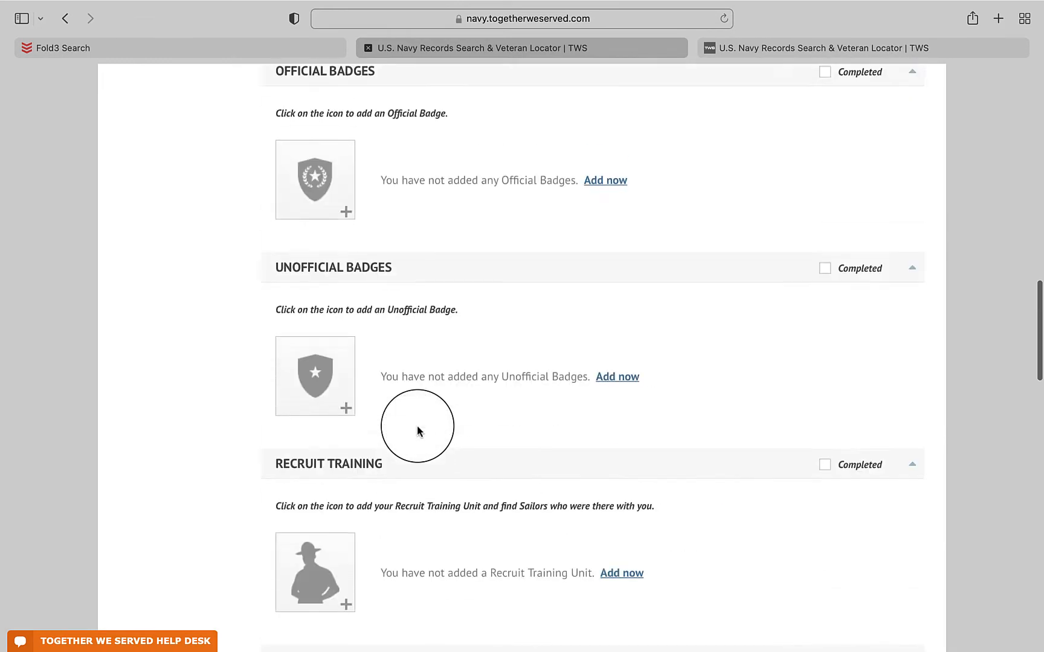
pyautogui.scroll(-20, 416, 430)
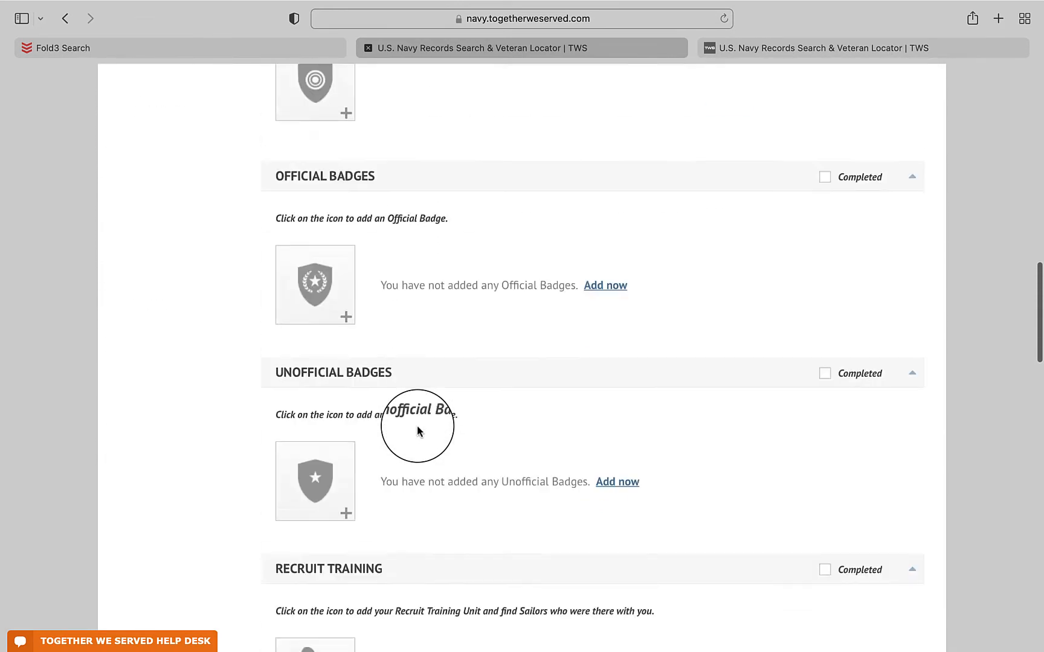
pyautogui.scroll(-2, 417, 430)
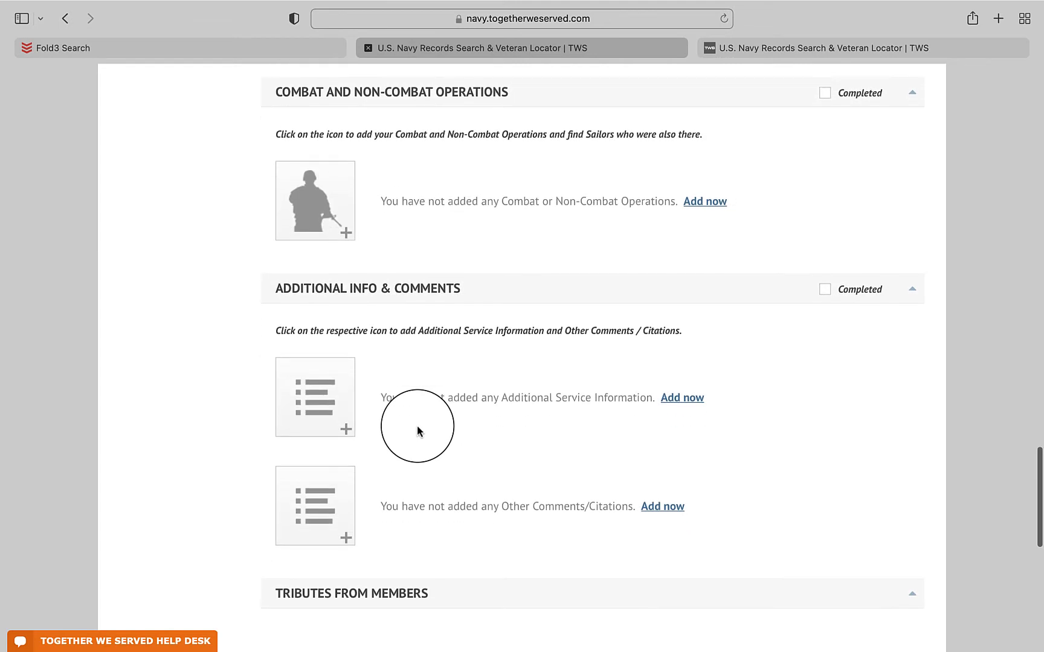
pyautogui.scroll(-1, 417, 431)
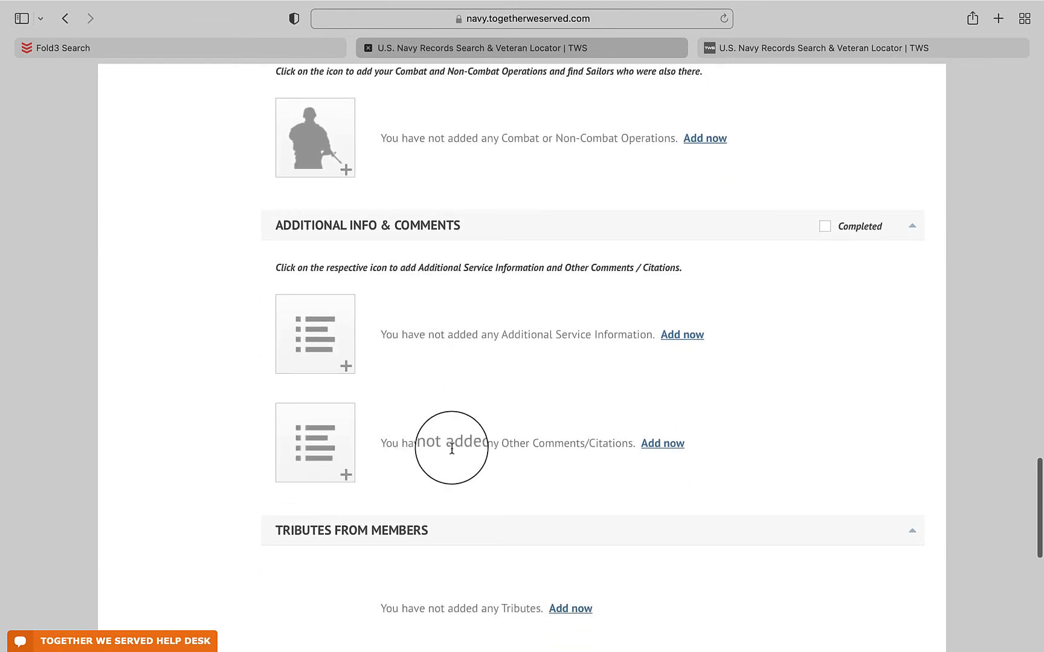
pyautogui.click(310, 430)
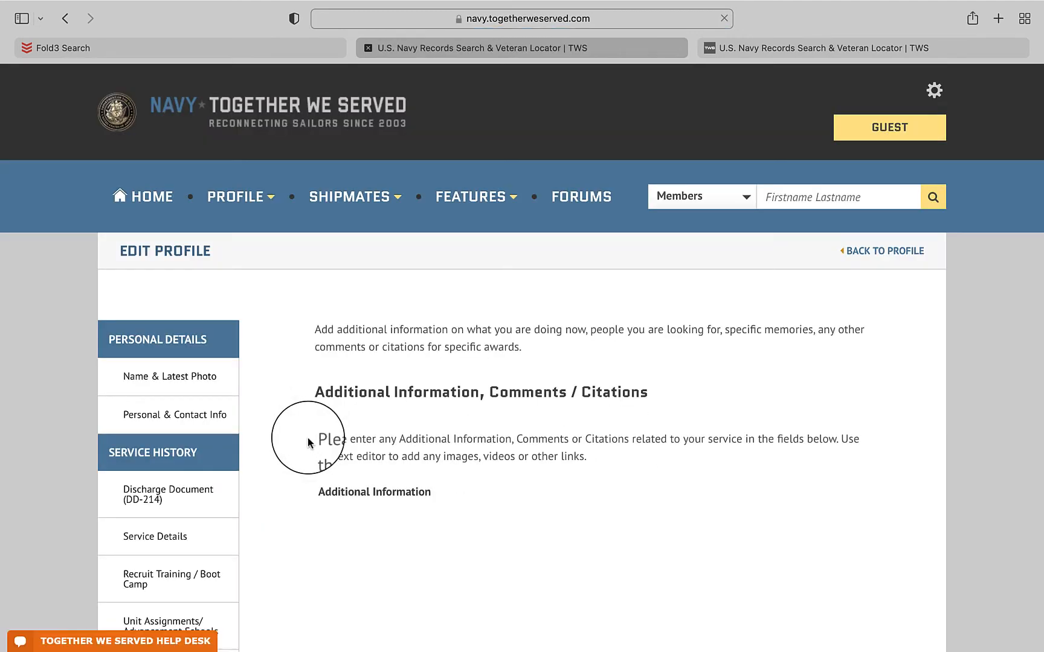
pyautogui.scroll(-1, 282, 450)
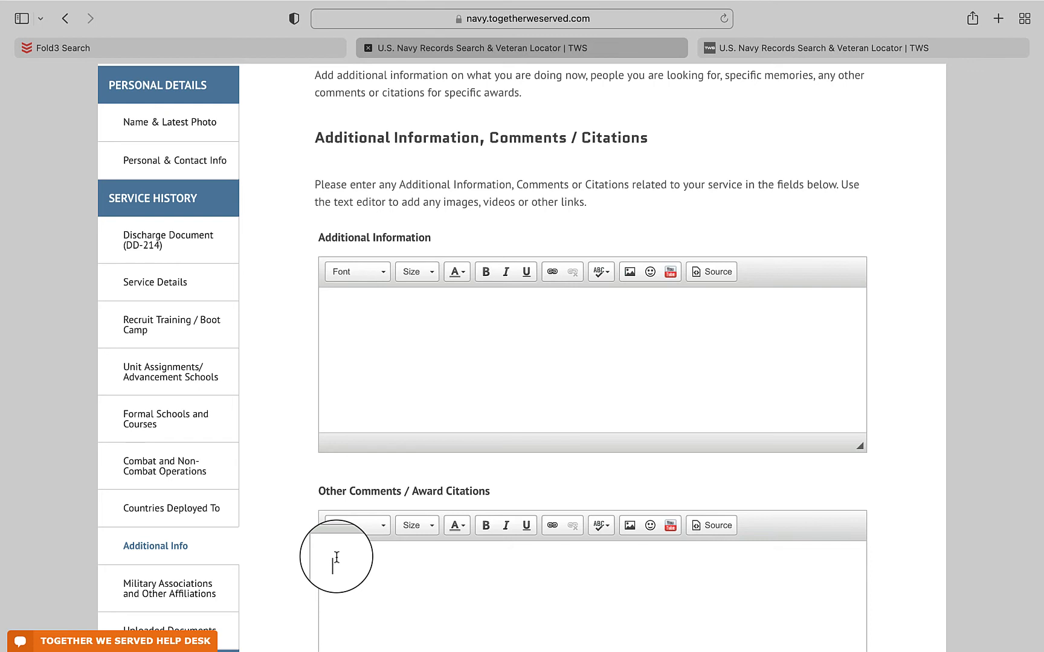
pyautogui.press('super+v')
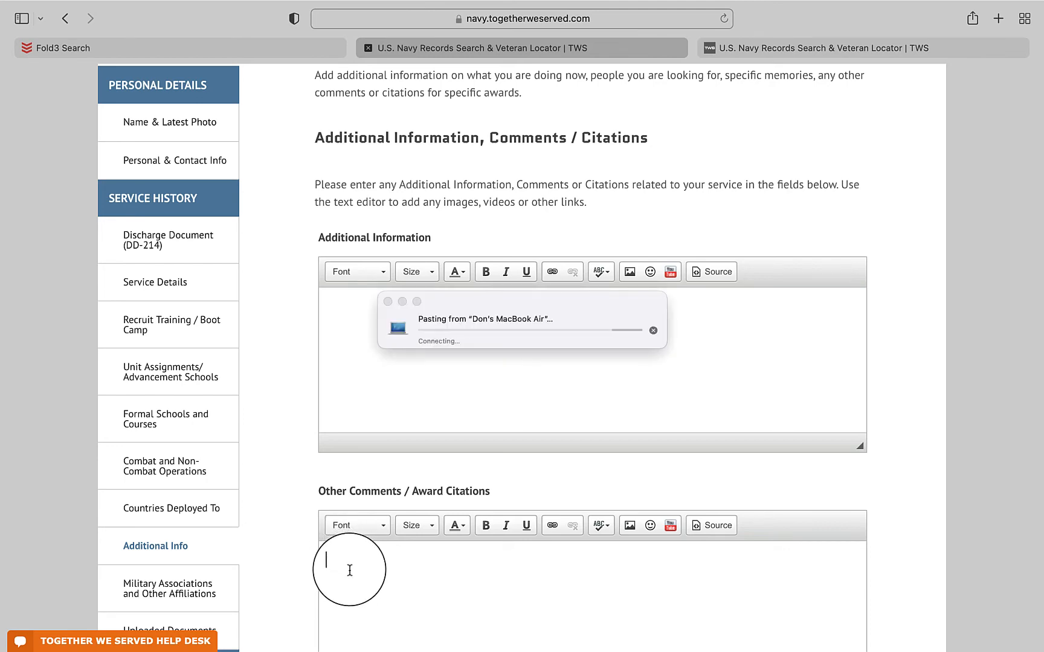
pyautogui.scroll(-1, 349, 570)
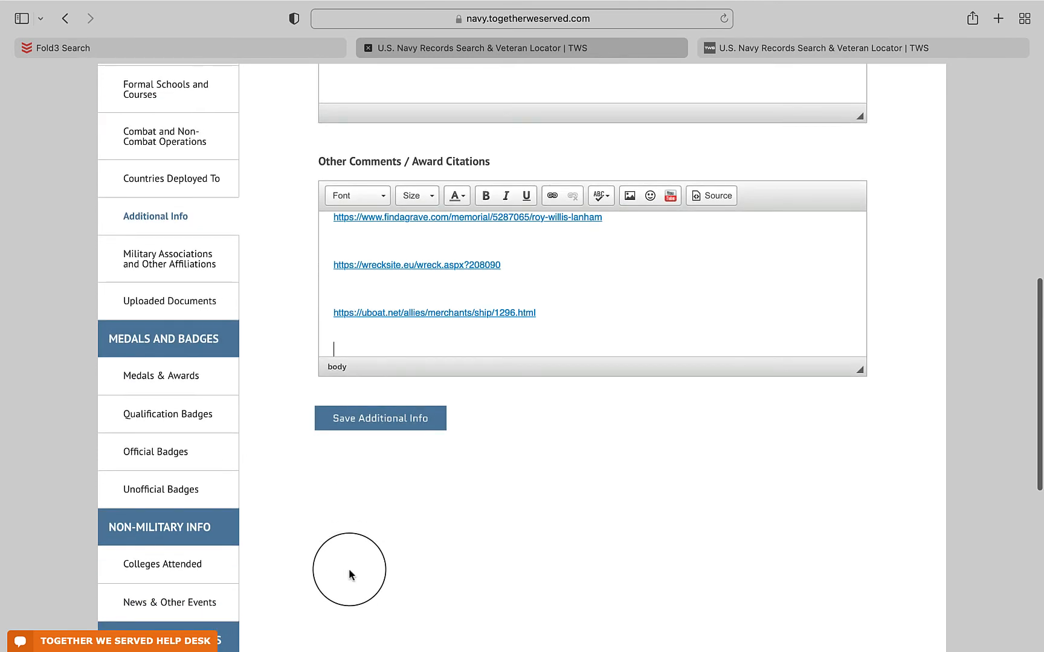
pyautogui.scroll(10, 347, 321)
pyautogui.scroll(10, 373, 322)
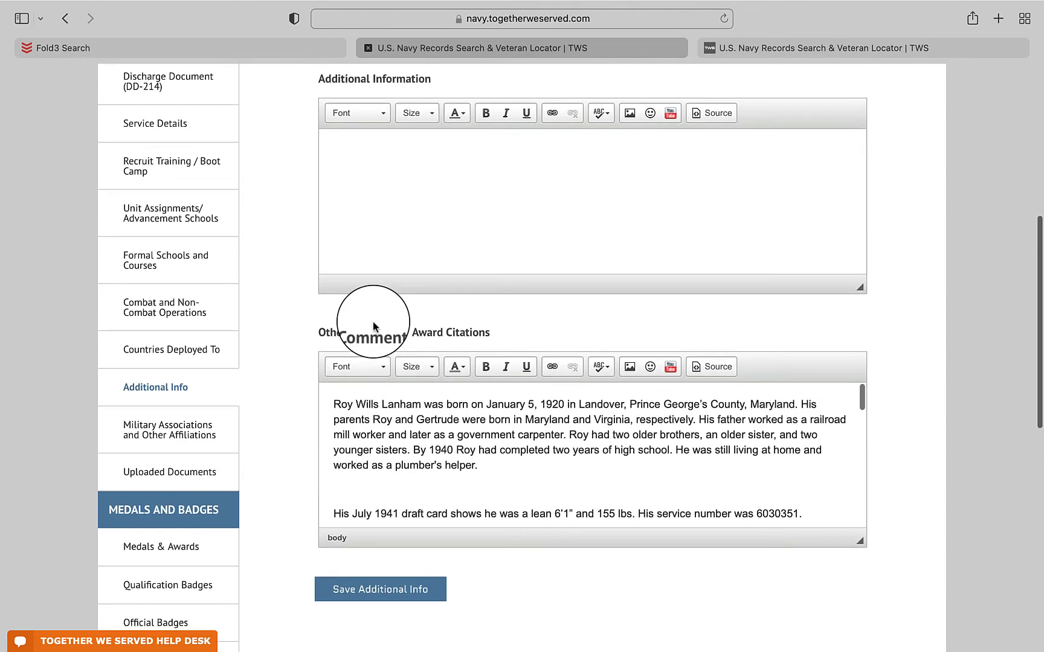
# - Save the additional info with the biography entered under Other Comments / Award Citations
pyautogui.scroll(-5, 373, 392)
pyautogui.click(363, 589)
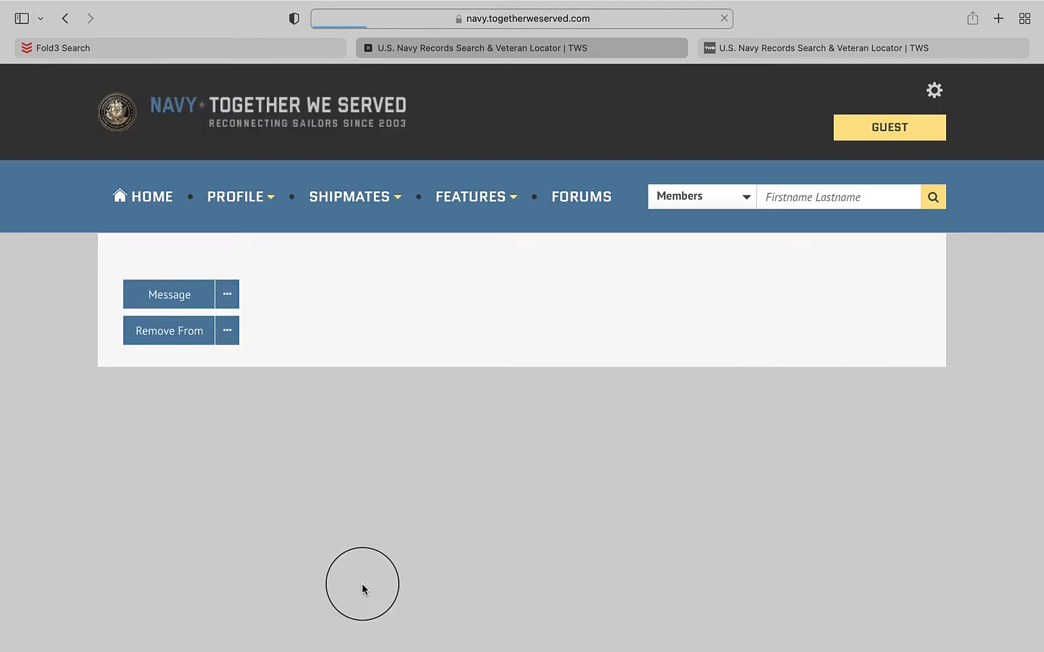
# - Add the Purple Heart from the Navy Awards list to the profile's Medals & Awards and save the award
pyautogui.scroll(-10, 362, 588)
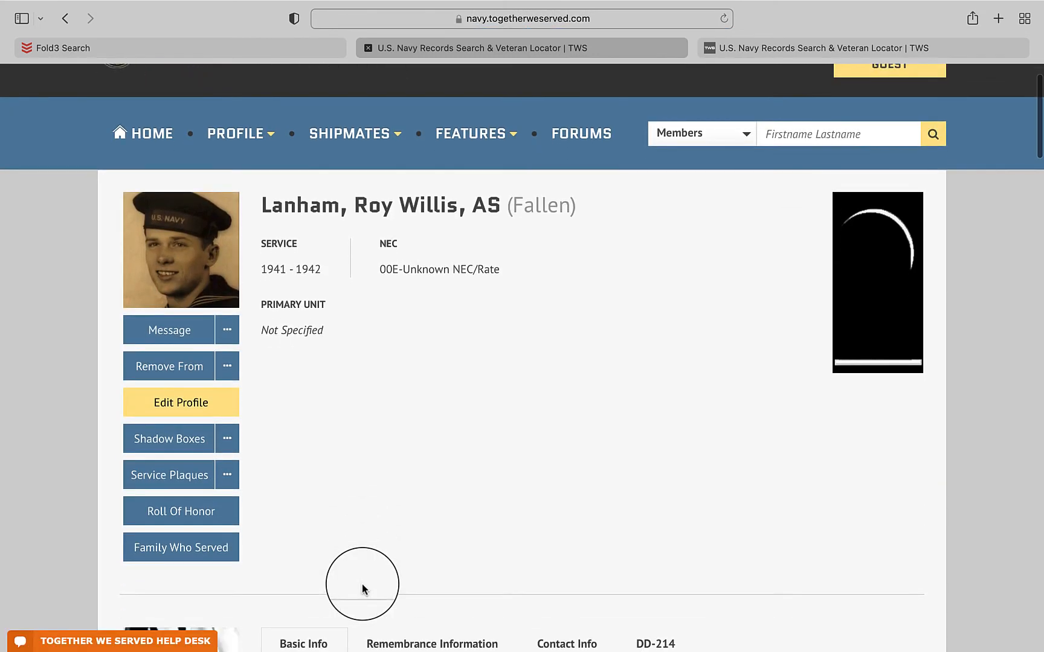
pyautogui.scroll(-4, 362, 588)
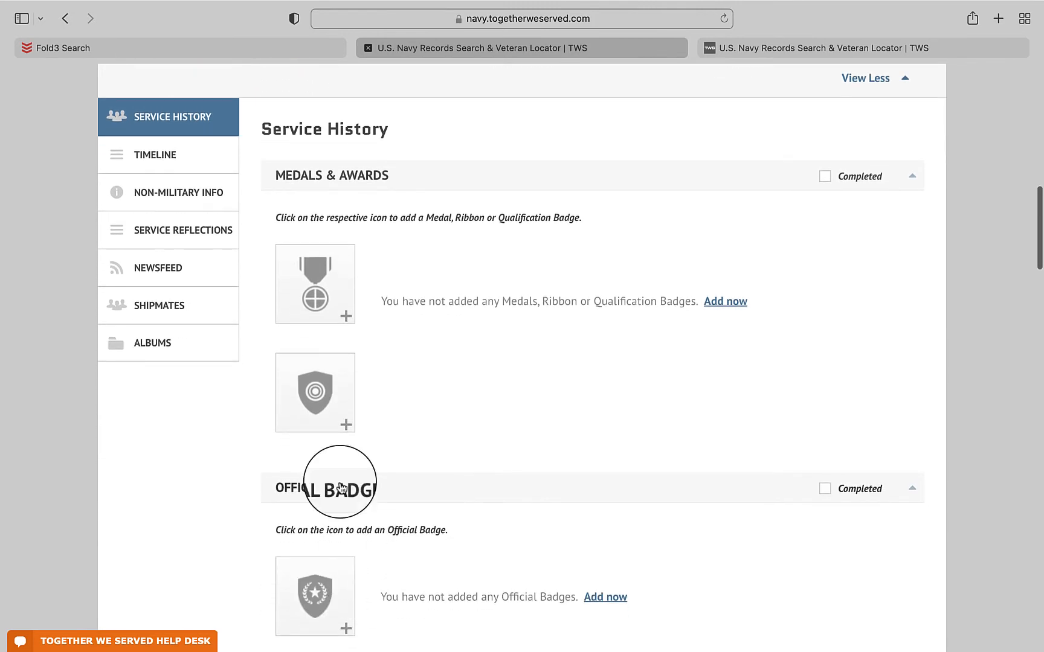
pyautogui.click(307, 282)
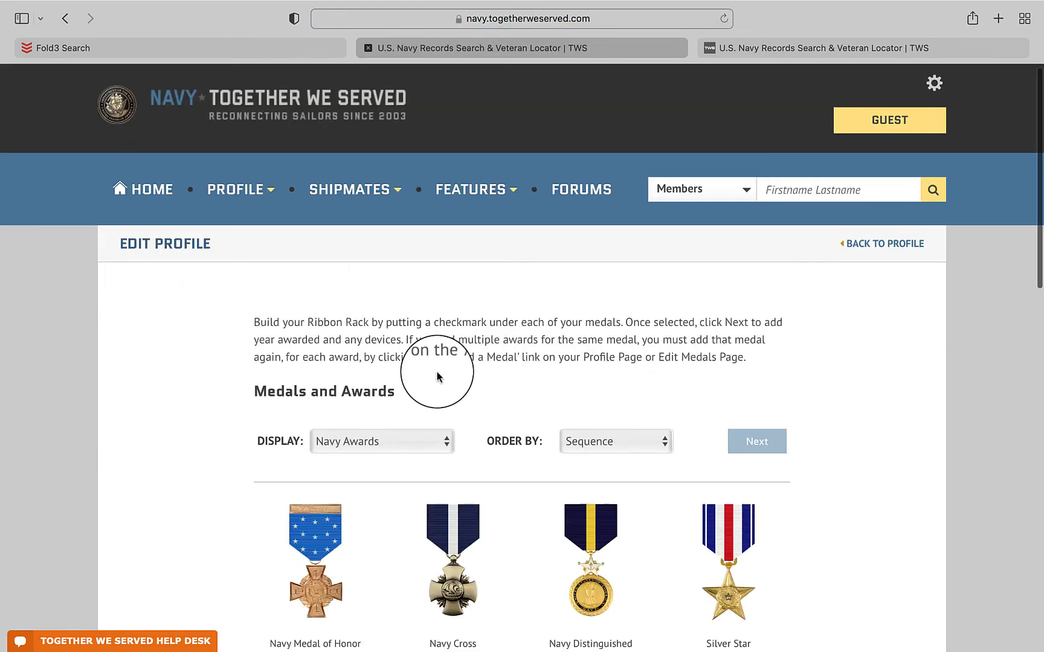
pyautogui.scroll(-10, 436, 370)
pyautogui.scroll(-6, 436, 370)
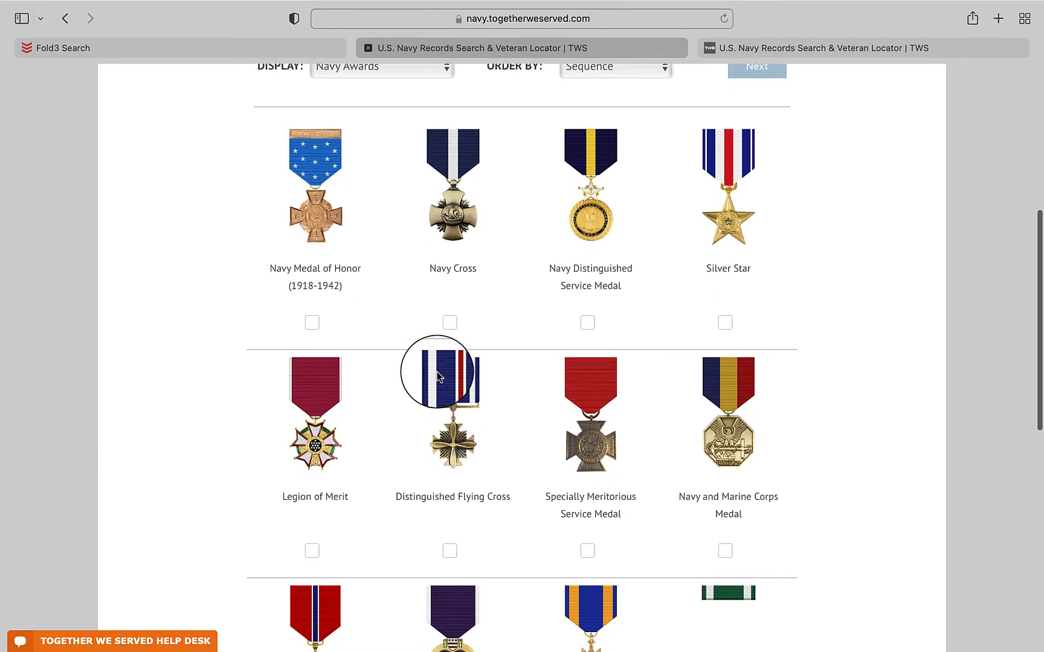
pyautogui.click(450, 607)
pyautogui.scroll(5, 516, 518)
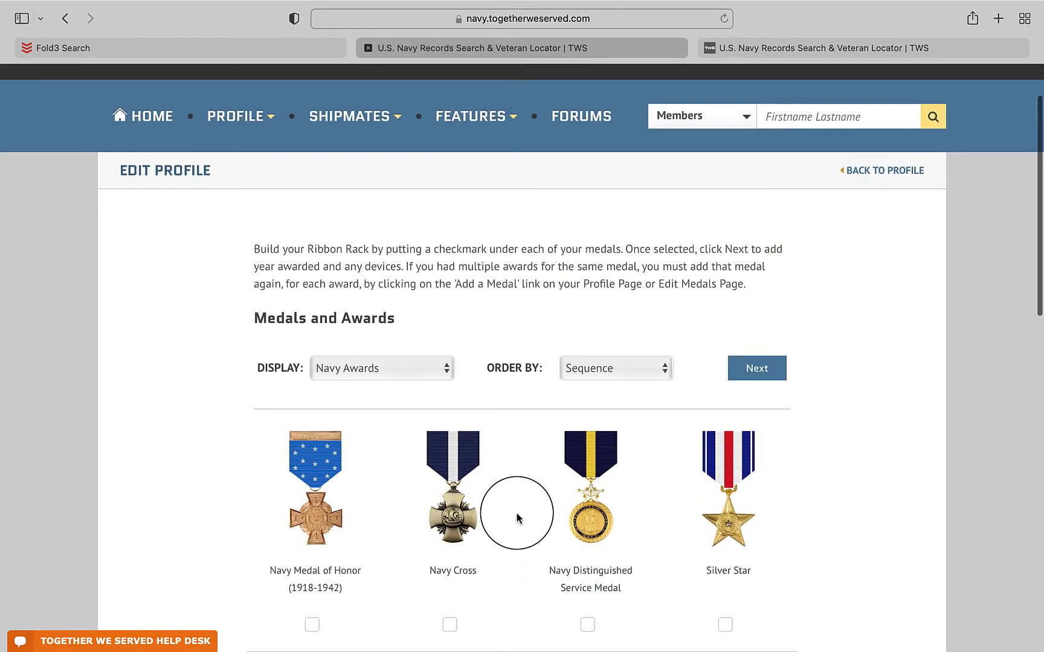
pyautogui.click(751, 375)
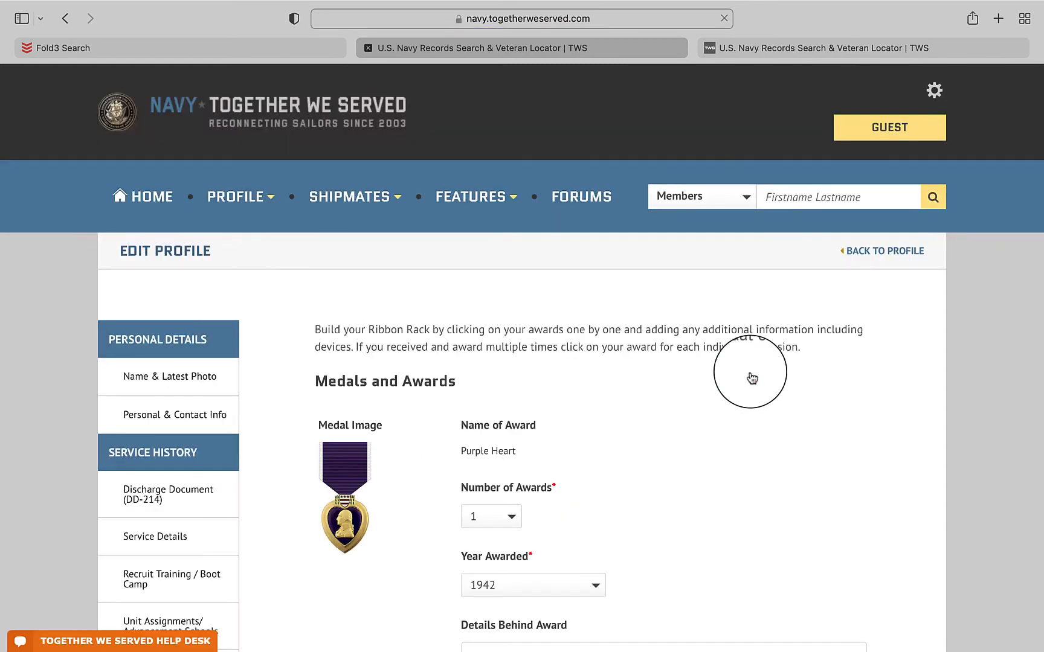
pyautogui.scroll(-3, 751, 378)
pyautogui.scroll(-10, 751, 378)
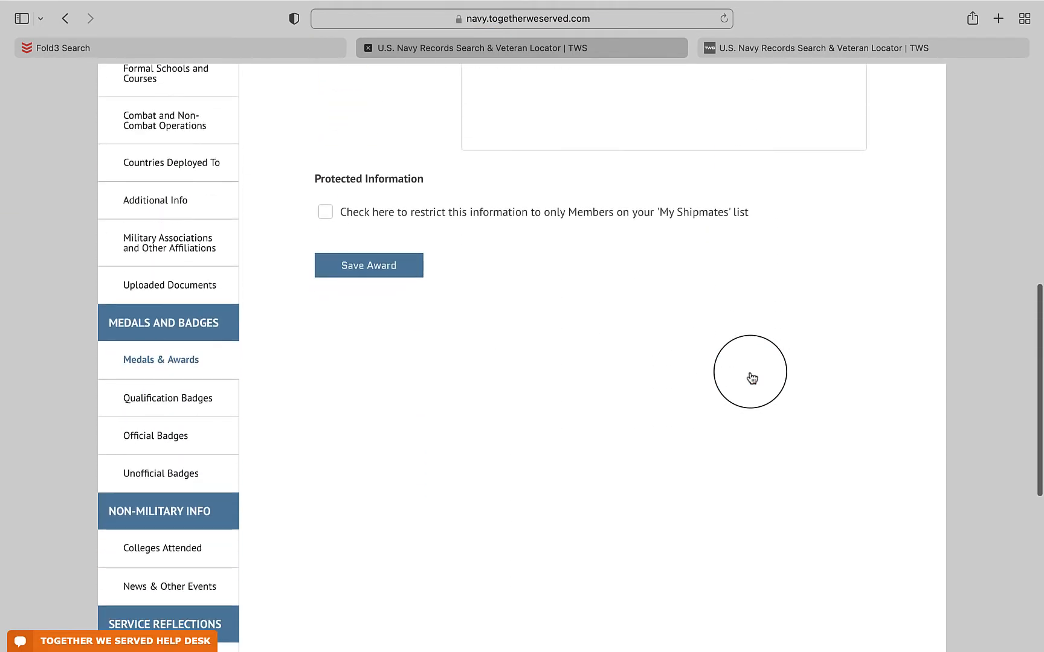
pyautogui.click(355, 267)
# - Open the form for adding Unit Assignments/Advancement Schools from the profile's Service History
pyautogui.scroll(-1, 392, 349)
pyautogui.scroll(-10, 392, 349)
pyautogui.scroll(-10, 394, 352)
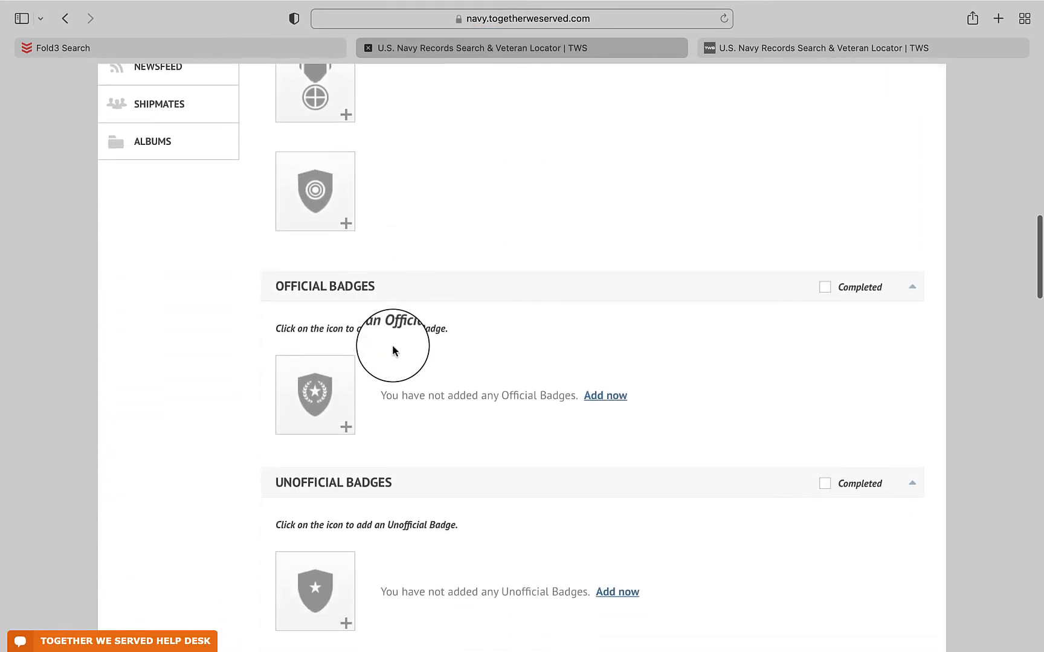
pyautogui.scroll(-7, 393, 349)
pyautogui.scroll(-2, 393, 349)
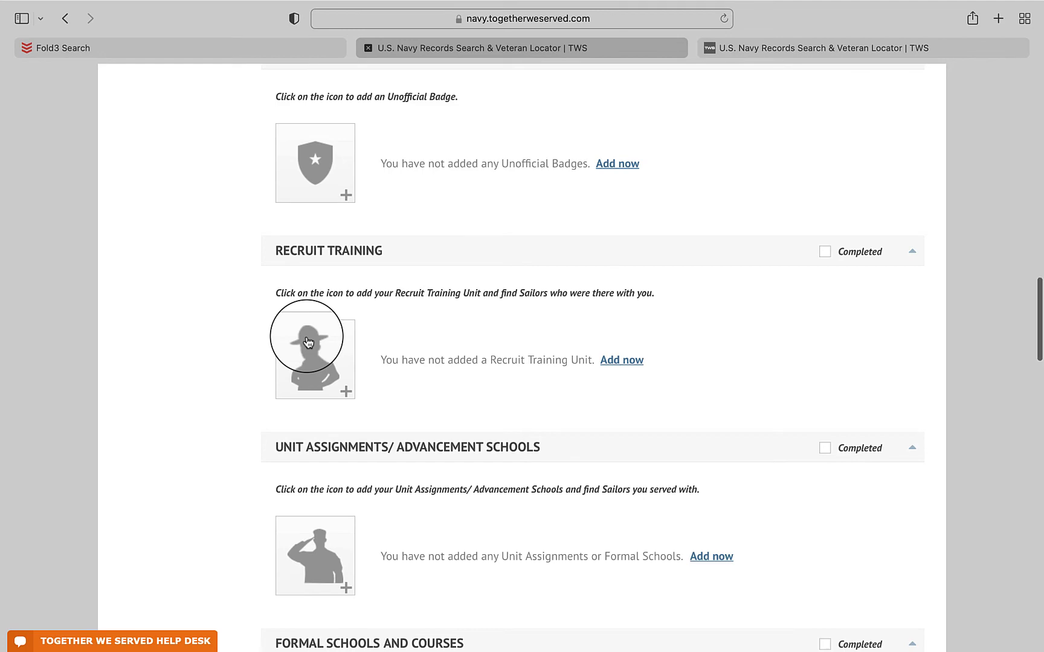
pyautogui.scroll(-6, 308, 343)
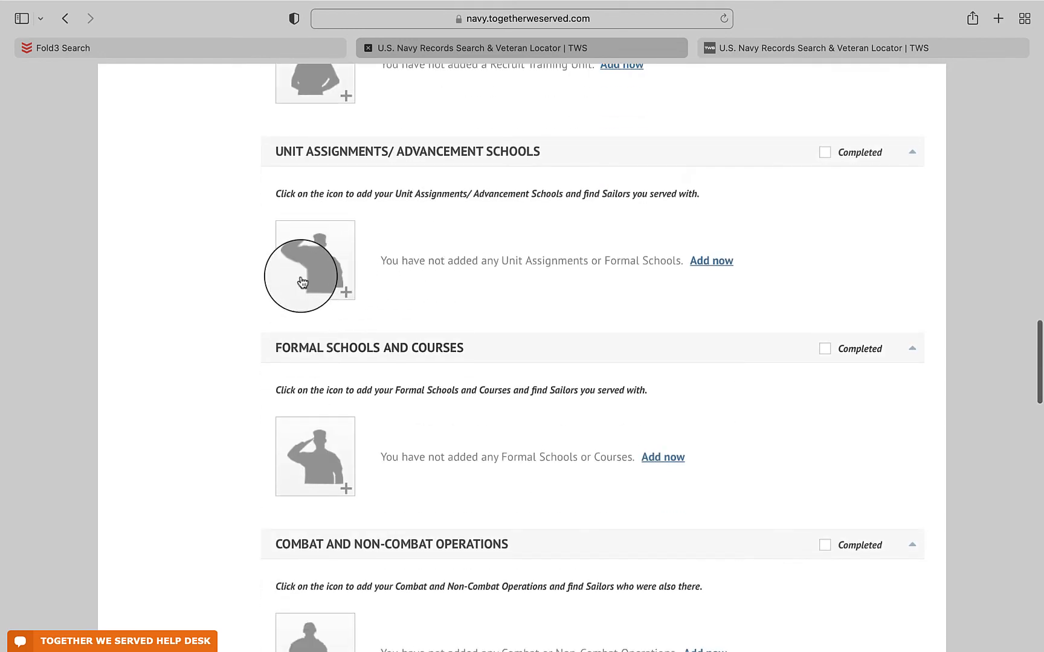
pyautogui.click(314, 270)
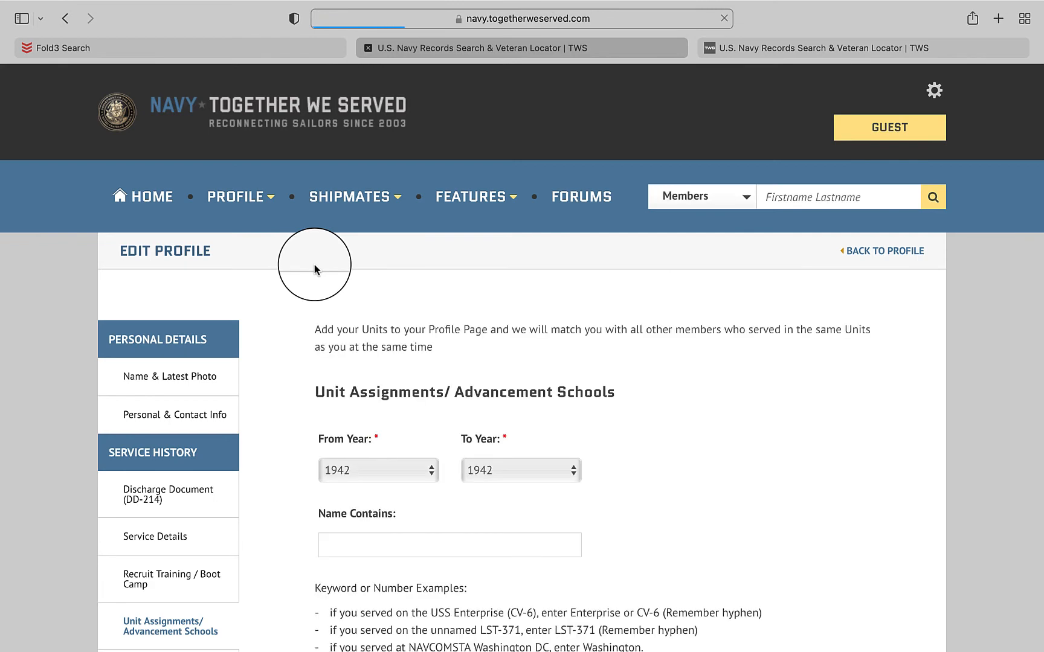
pyautogui.scroll(-3, 408, 320)
pyautogui.scroll(-2, 407, 321)
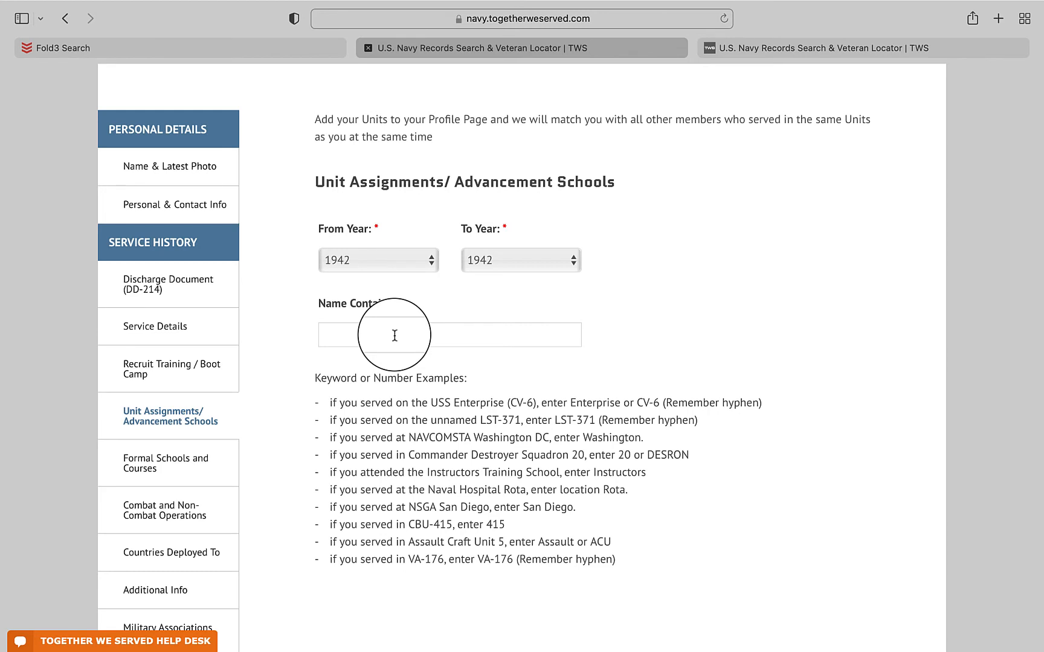
# - Search the unit assignments for "west ivis" and clear the name field
pyautogui.click(342, 336)
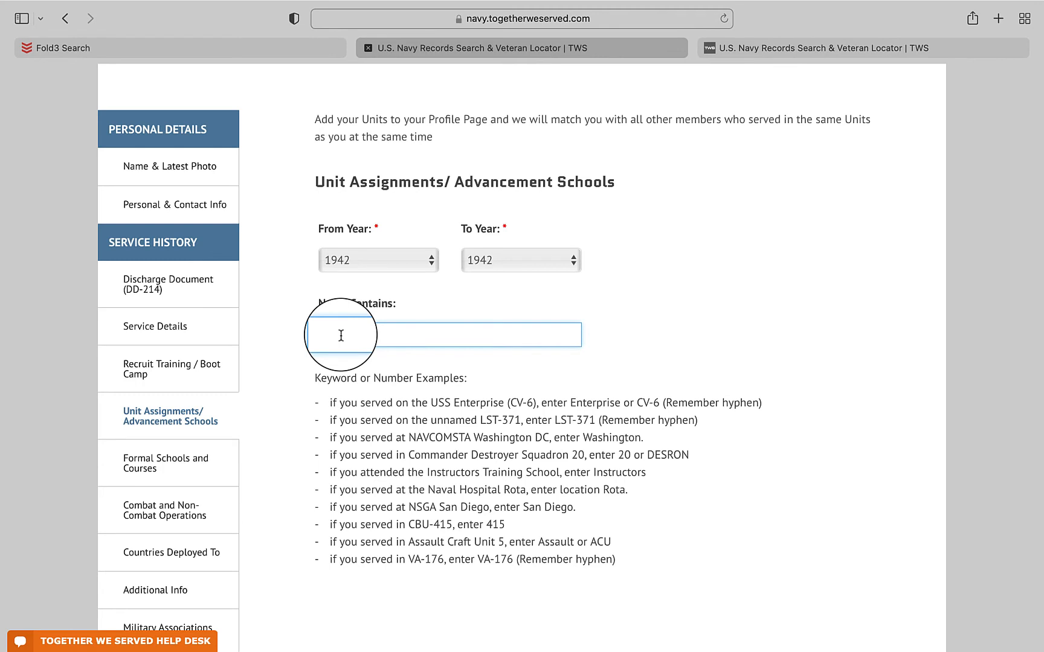
pyautogui.write('west')
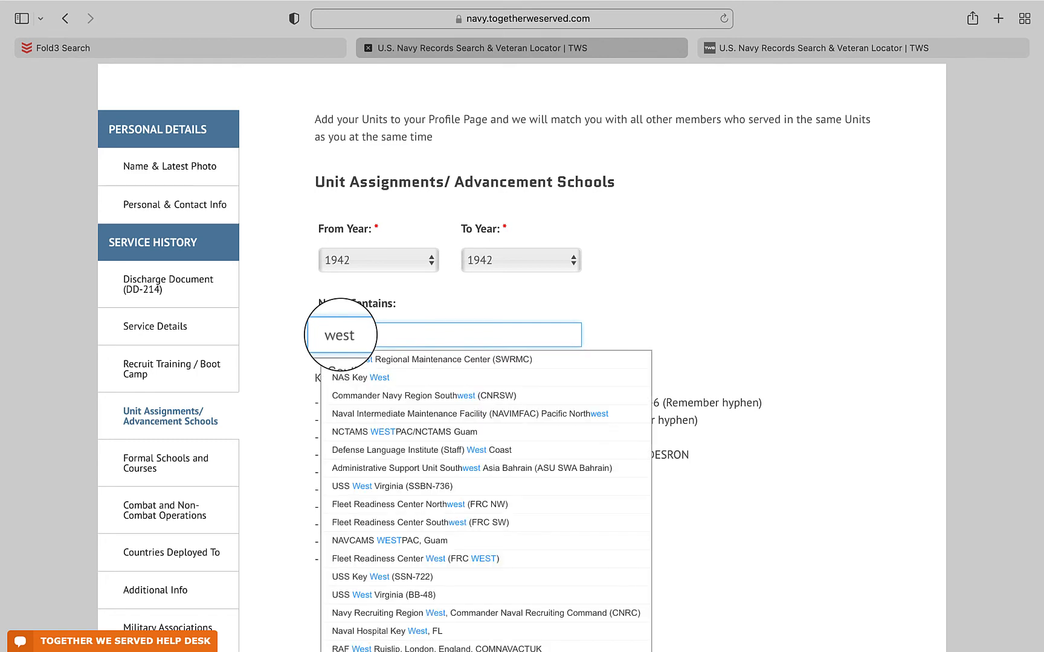
pyautogui.write(' ivis')
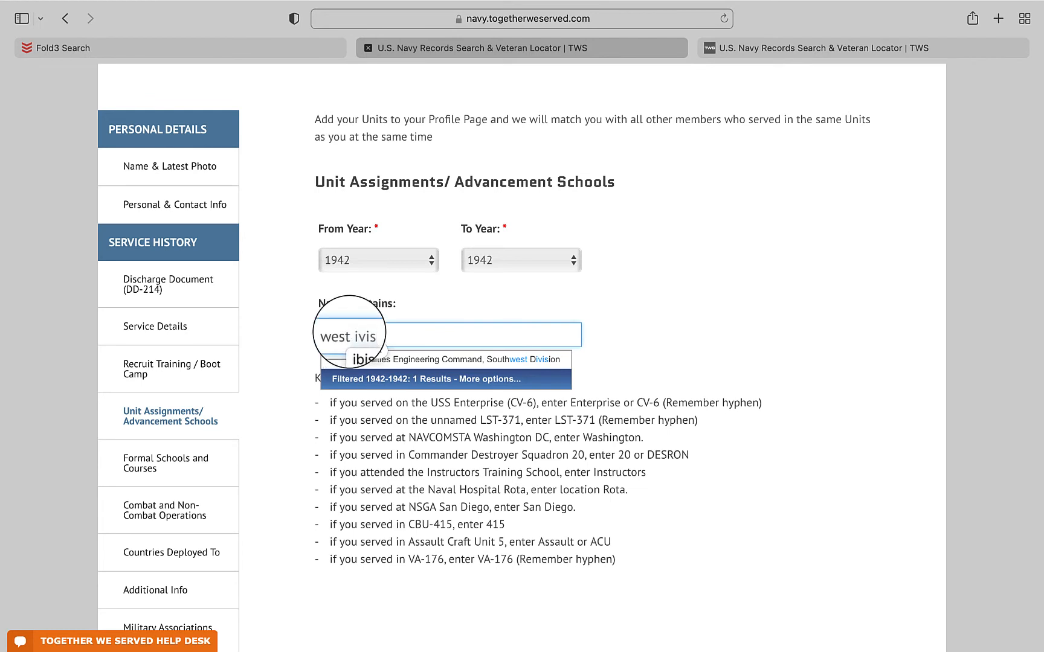
pyautogui.press('Return')
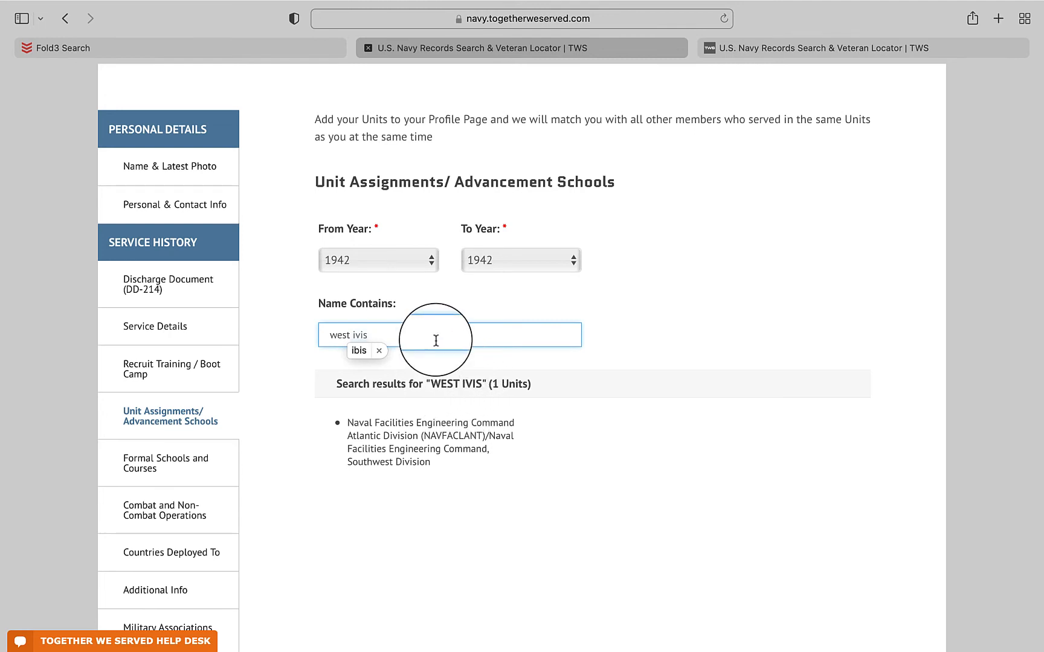
pyautogui.click(437, 307)
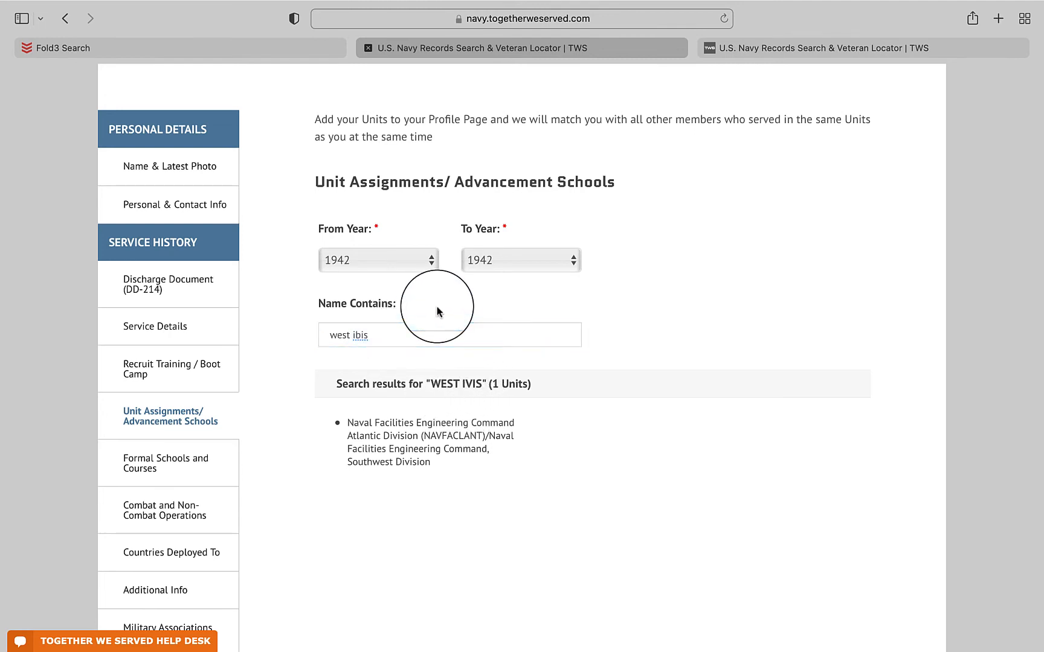
pyautogui.click(387, 335)
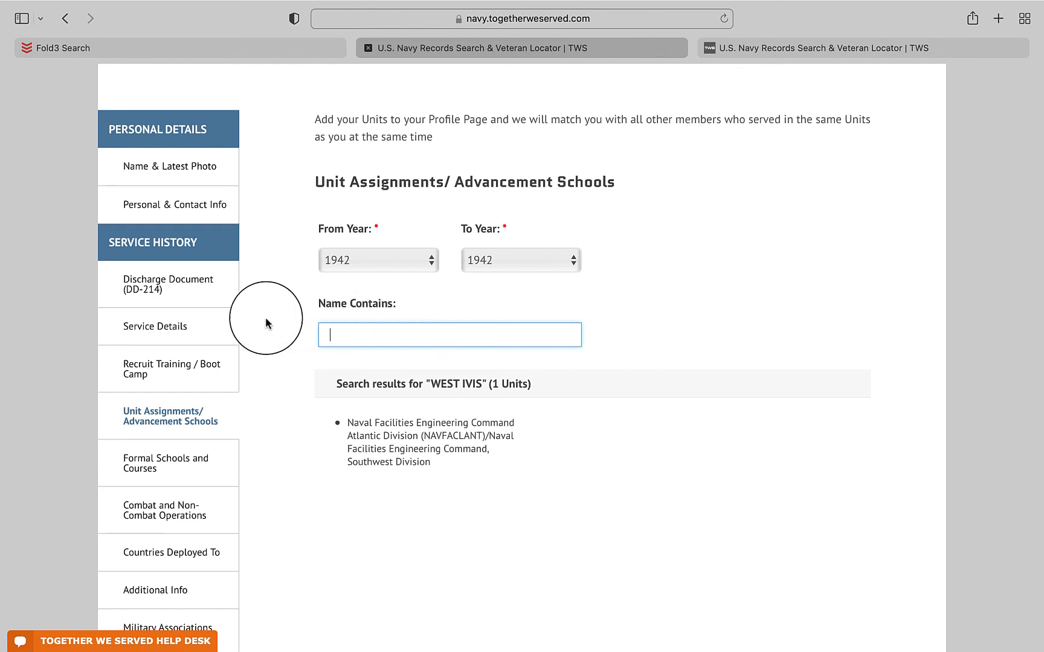
# - Write a help desk message about the sailor's profile and SS West Ivis service in WWII, asking for his ship in the Unit Assignments
pyautogui.click(119, 644)
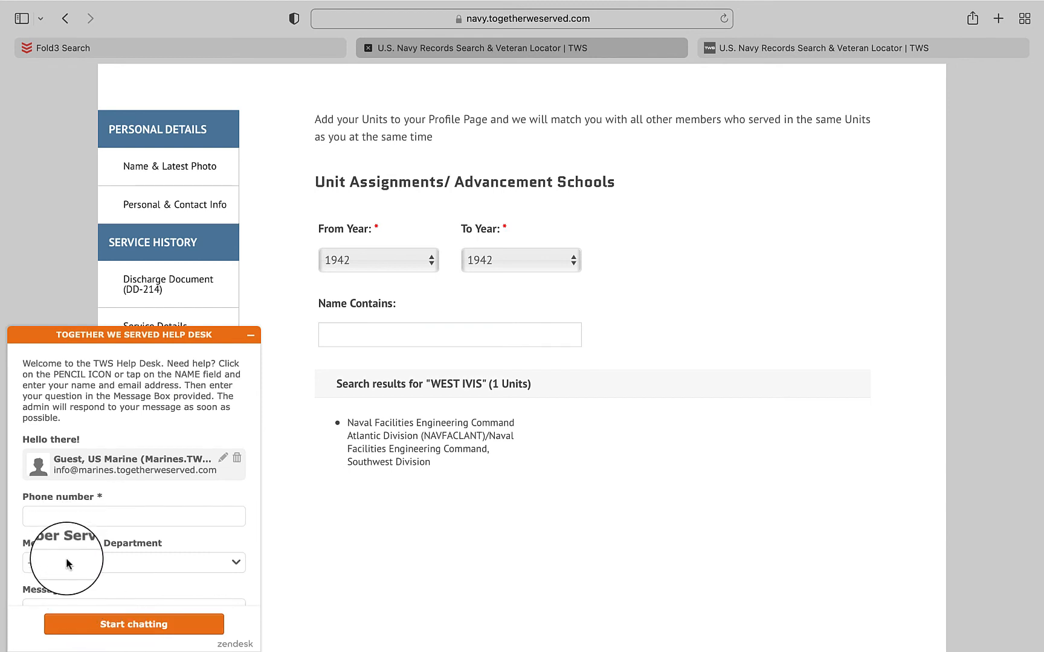
pyautogui.scroll(-3, 70, 564)
pyautogui.click(41, 557)
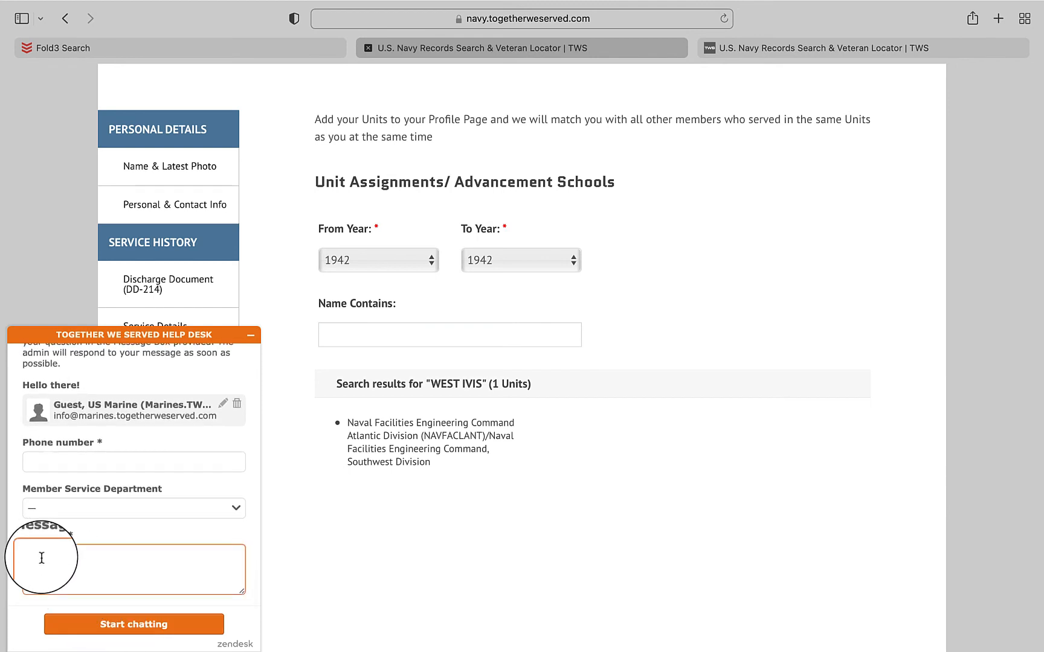
pyautogui.write('Adding profile for Roy Lanham')
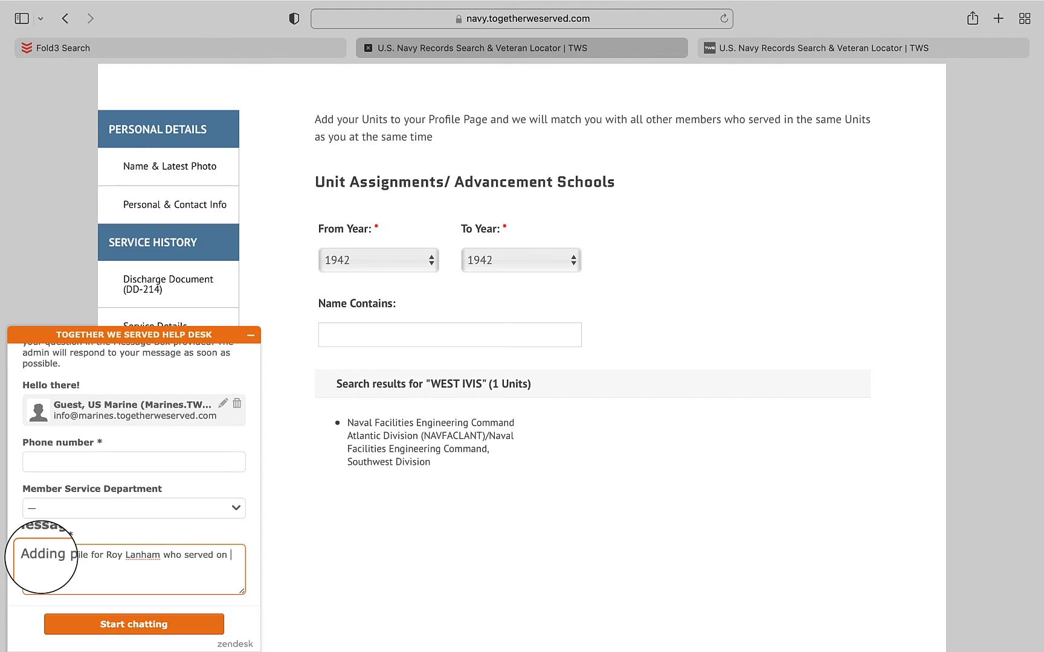
pyautogui.write('who served on SS West Ivis in WWII')
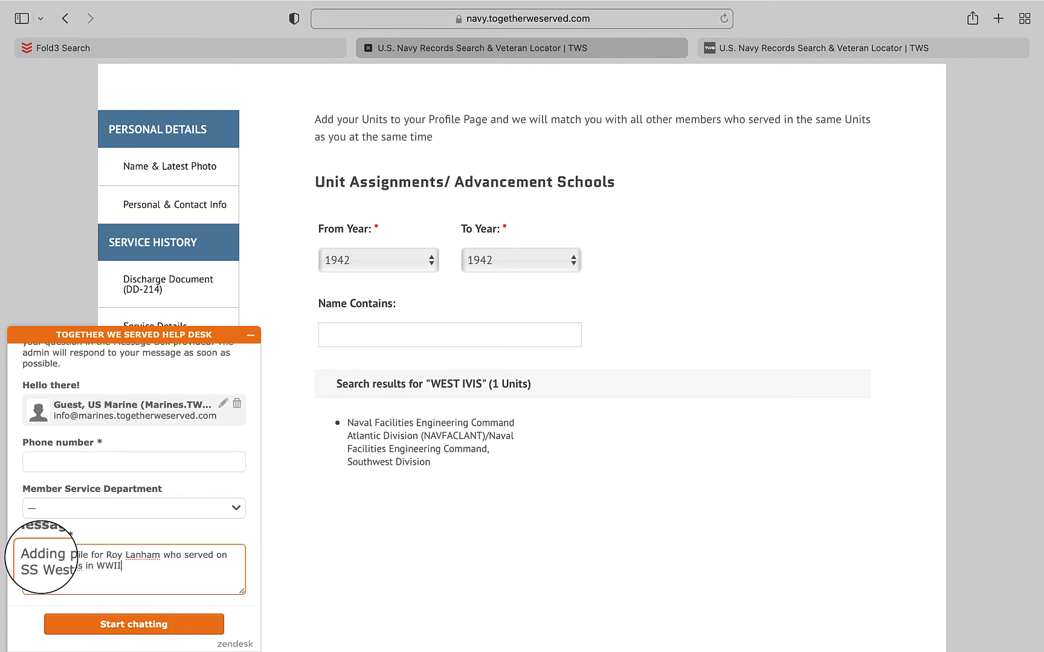
pyautogui.write('. Can you add his ship to the U')
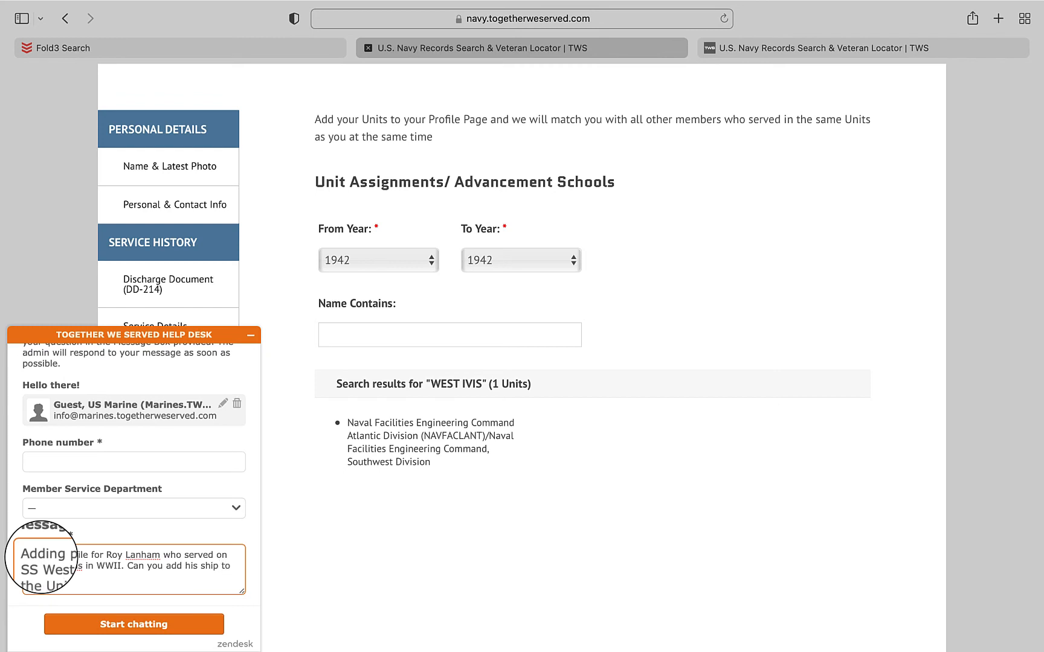
pyautogui.write('nit assignments?')
# - Send the ship request to the help desk by starting the chat, and minimize the chat window
pyautogui.scroll(-3, 41, 557)
pyautogui.scroll(-2, 6, 640)
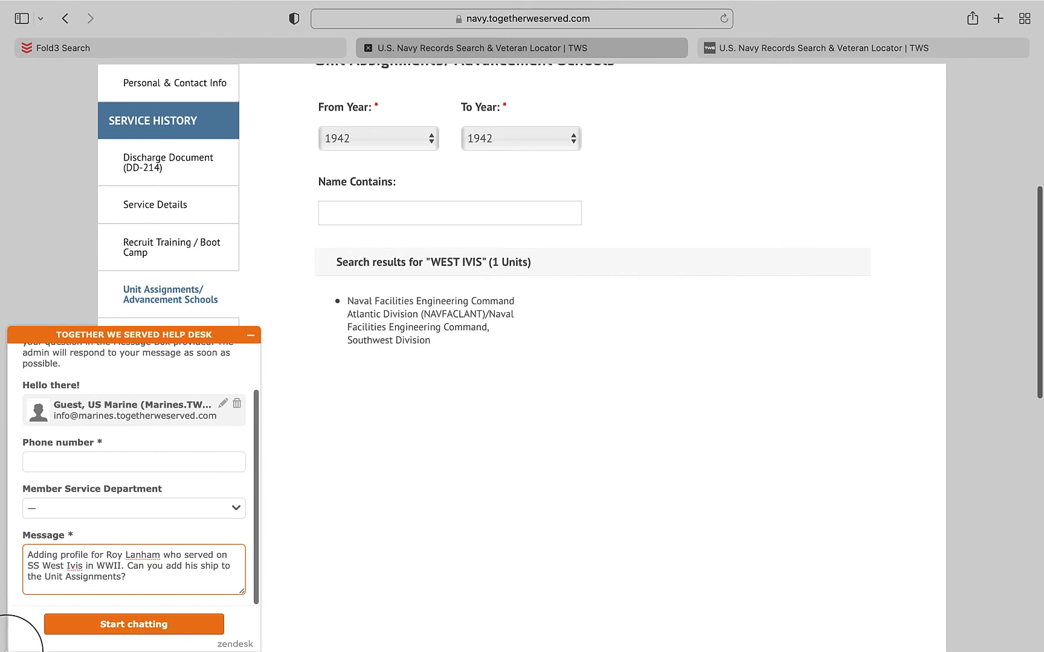
pyautogui.click(110, 626)
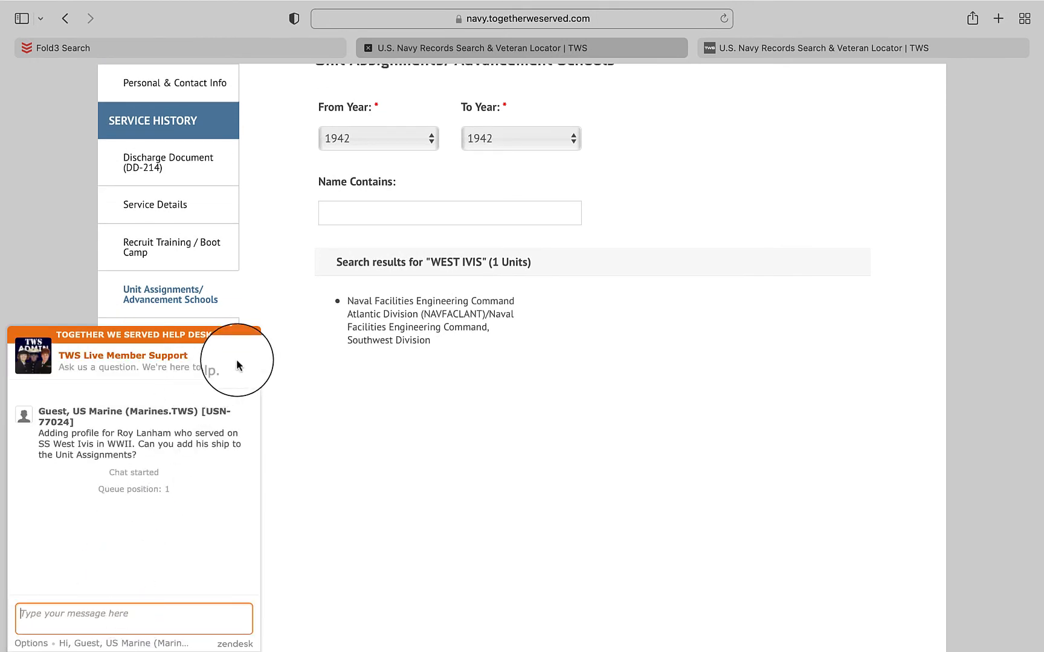
pyautogui.click(248, 341)
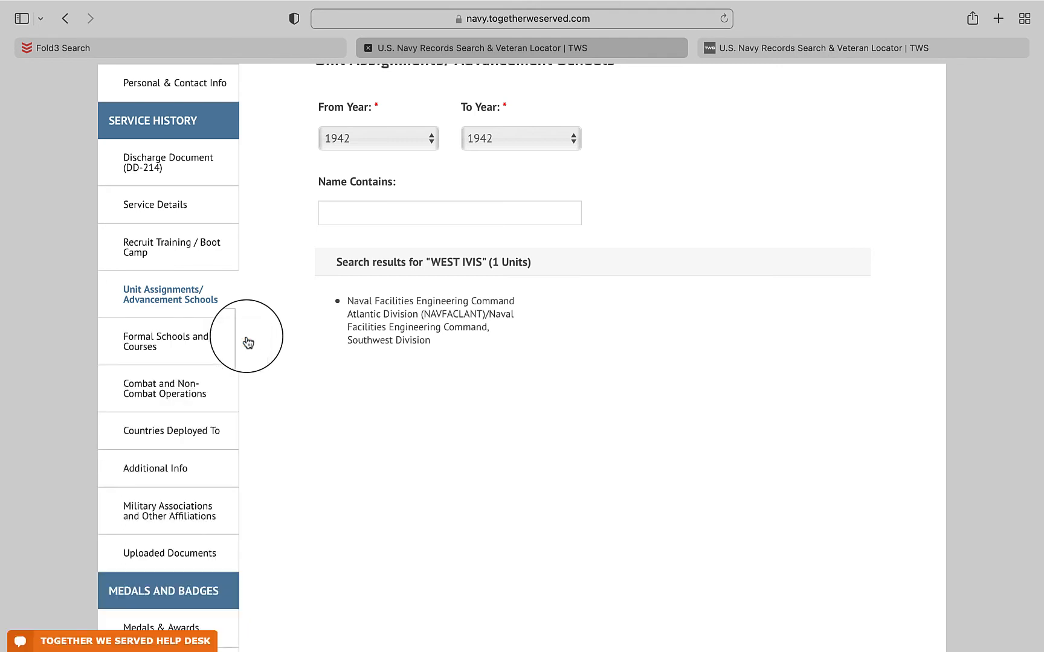
# - Check the new message received in the help desk chat
pyautogui.scroll(3, 293, 276)
pyautogui.scroll(1, 294, 276)
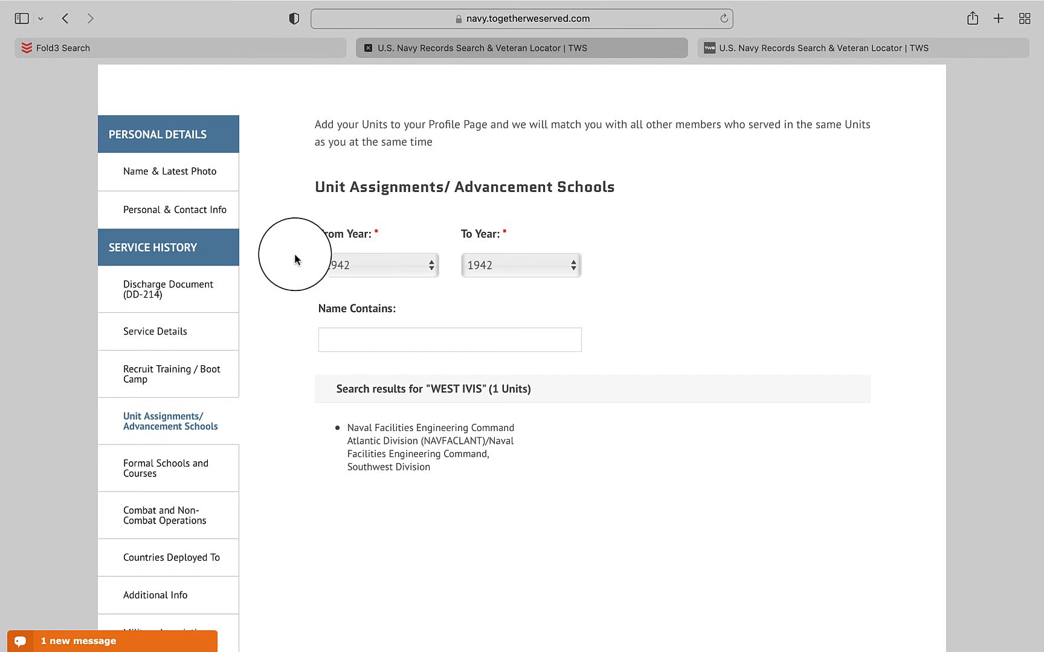
pyautogui.click(89, 641)
pyautogui.scroll(-2, 284, 285)
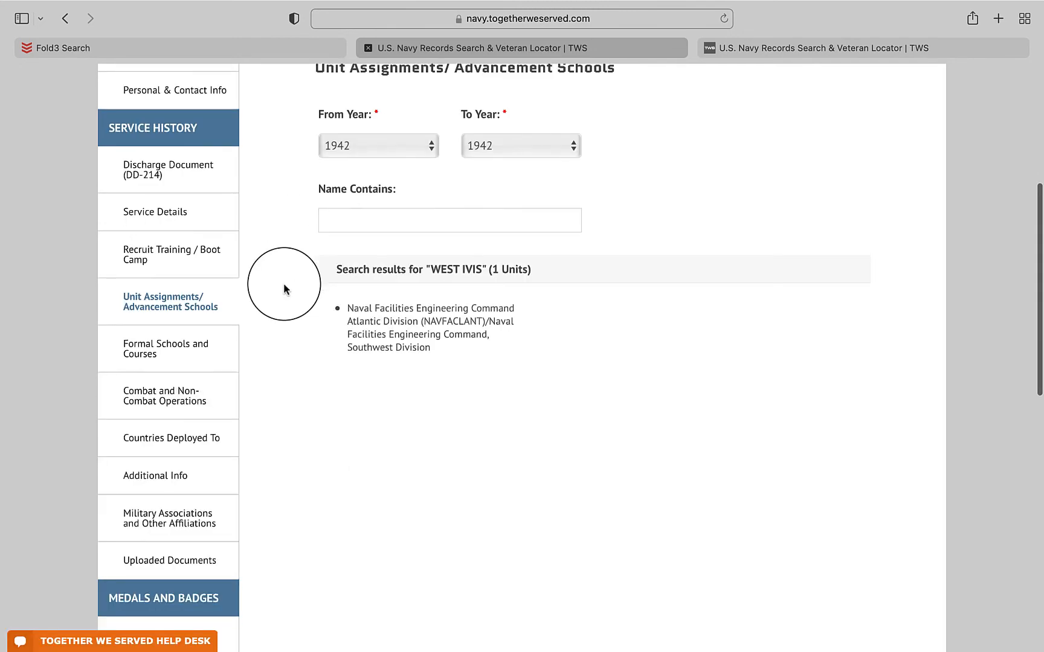
pyautogui.scroll(4, 284, 284)
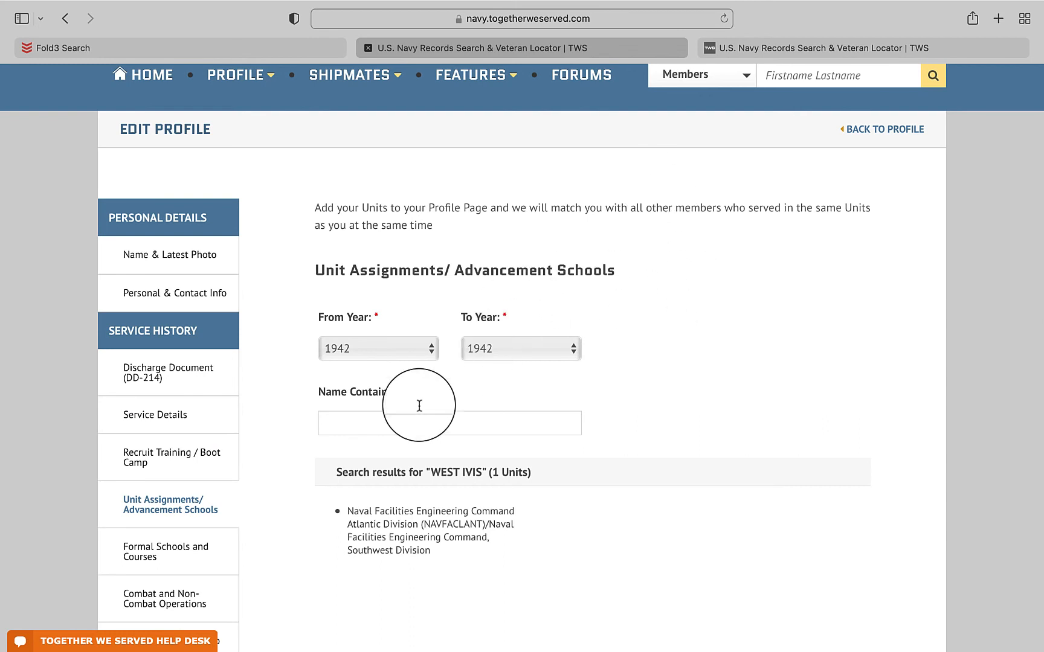
# - Return to the profile and open the form for adding Combat and Non-Combat Operations
pyautogui.click(865, 132)
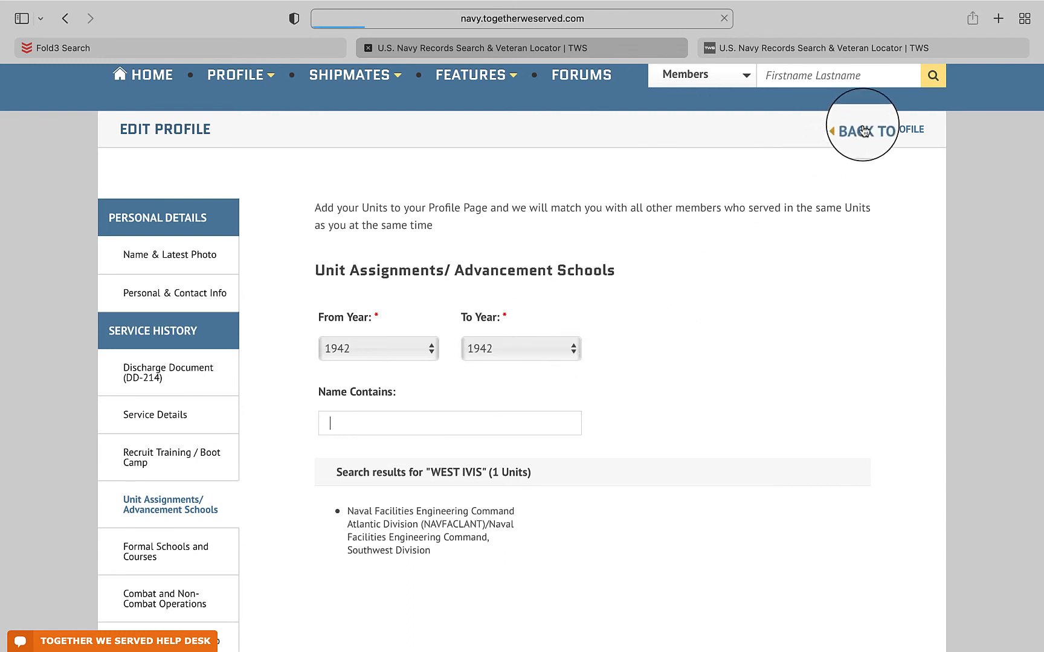
pyautogui.scroll(-5, 647, 368)
pyautogui.scroll(-15, 646, 371)
pyautogui.scroll(-10, 646, 371)
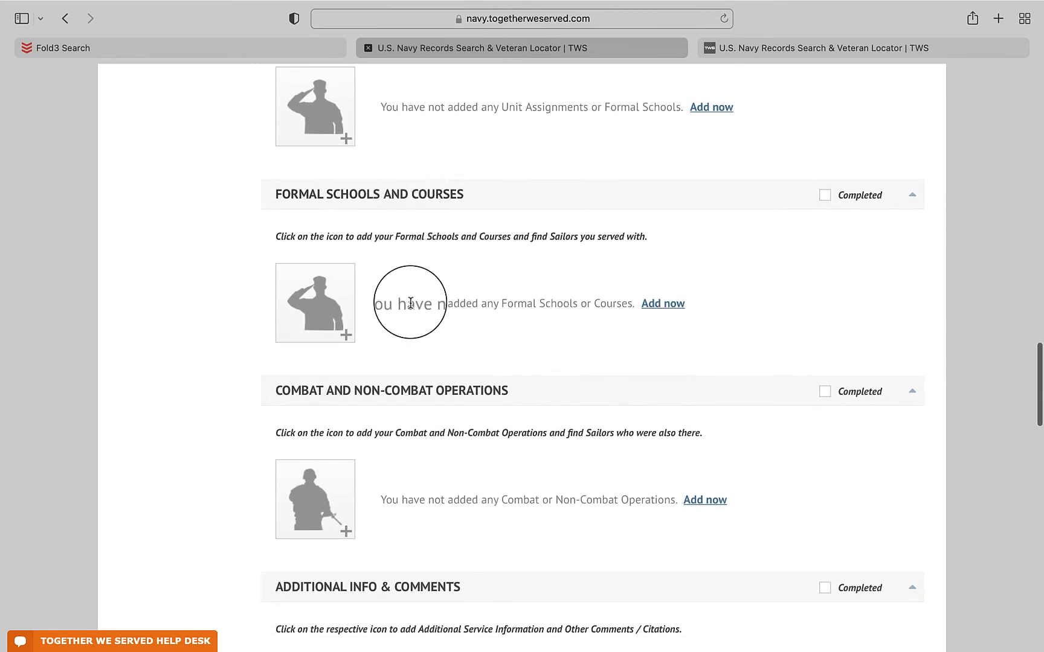
pyautogui.scroll(-5, 410, 302)
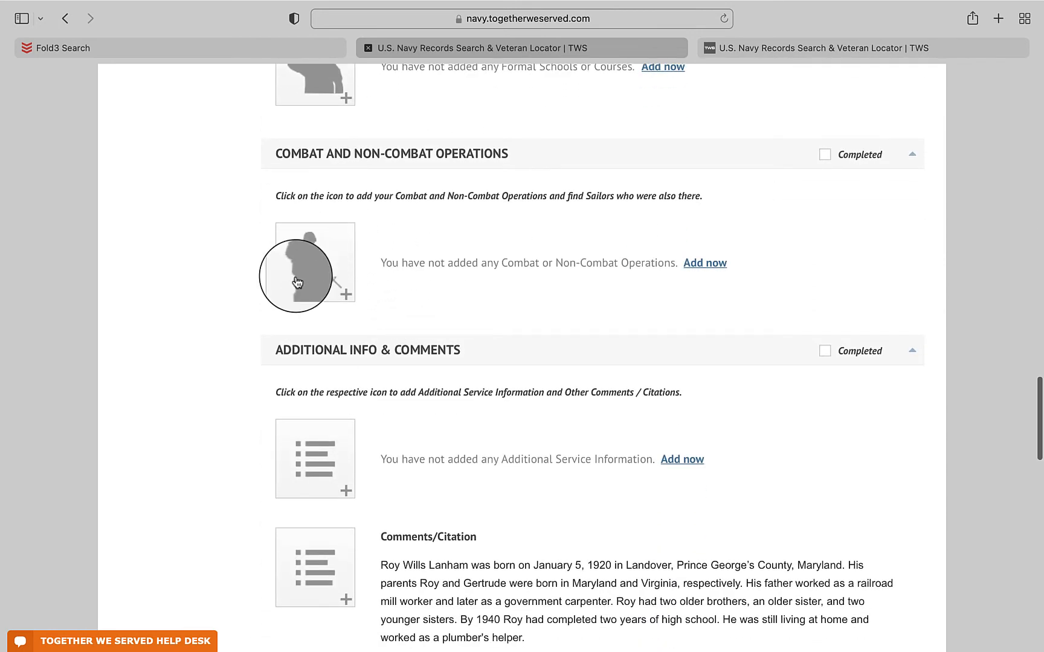
pyautogui.click(307, 268)
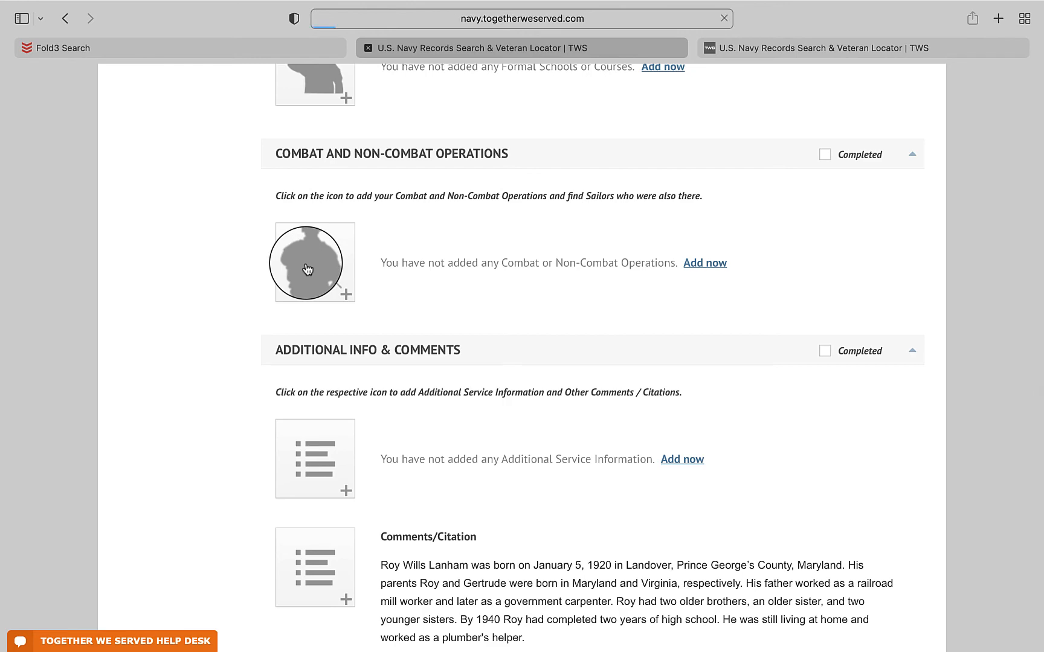
pyautogui.scroll(-3, 374, 433)
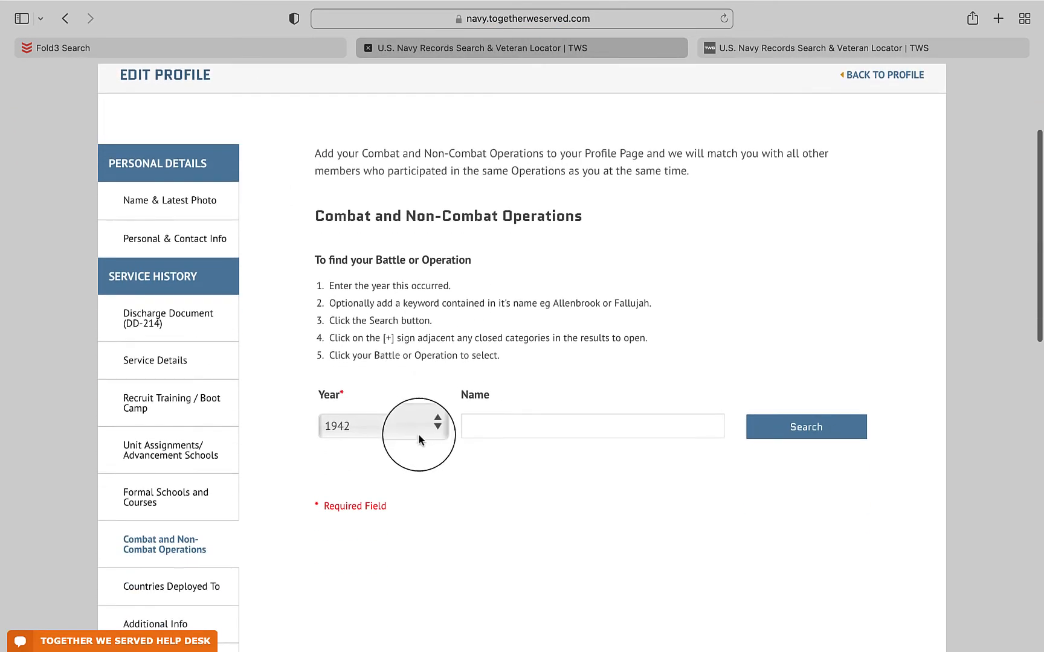
# - Search the 1942 operations for the keyword Atlantic and select Battle of the Atlantic under World War II/American Theater
pyautogui.click(481, 420)
pyautogui.write('Battle')
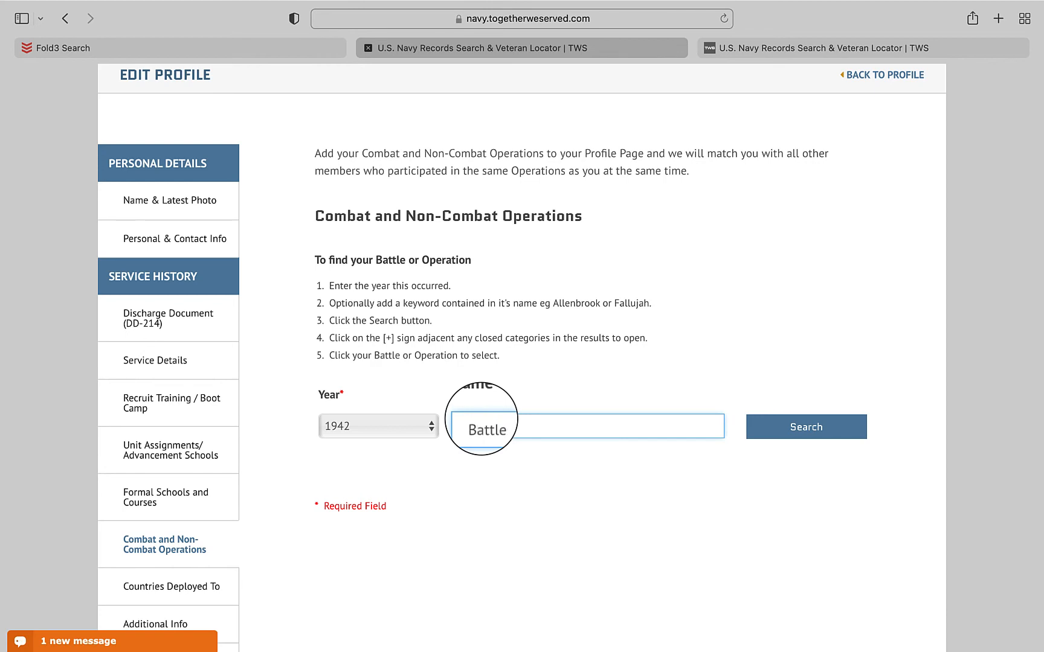
pyautogui.hotkey('alt', 'BackSpace')
pyautogui.write('Atlantic')
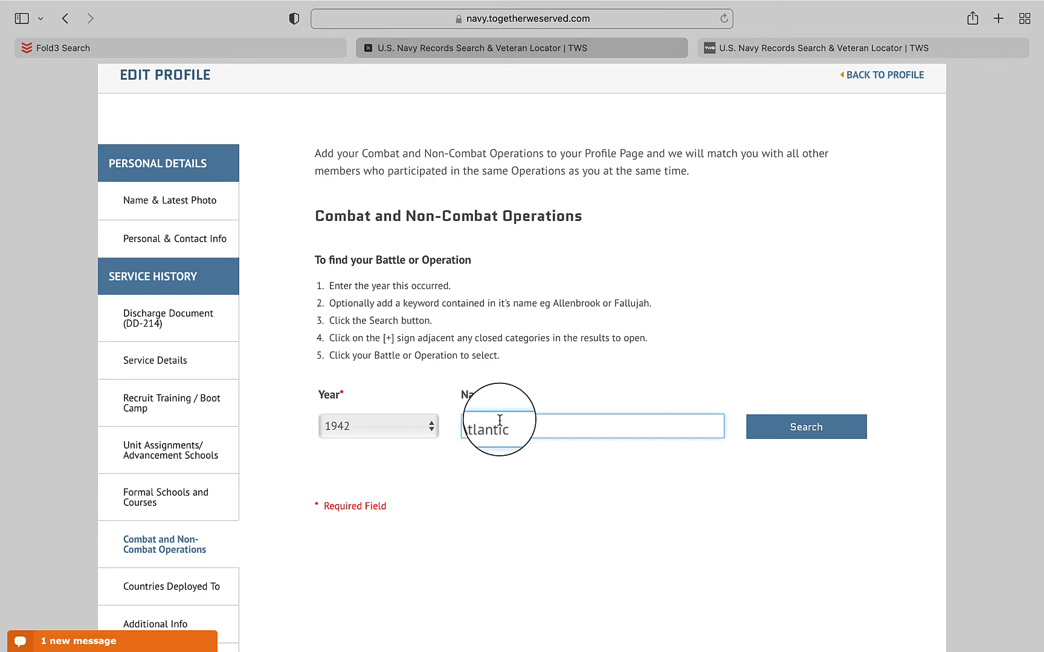
pyautogui.click(806, 429)
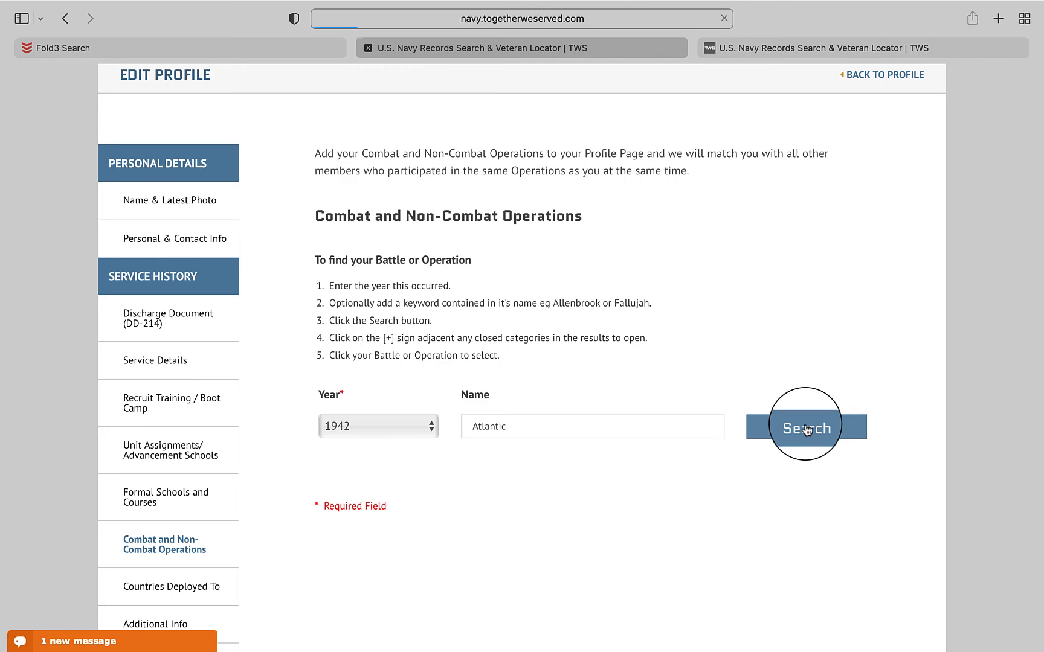
pyautogui.scroll(-5, 807, 430)
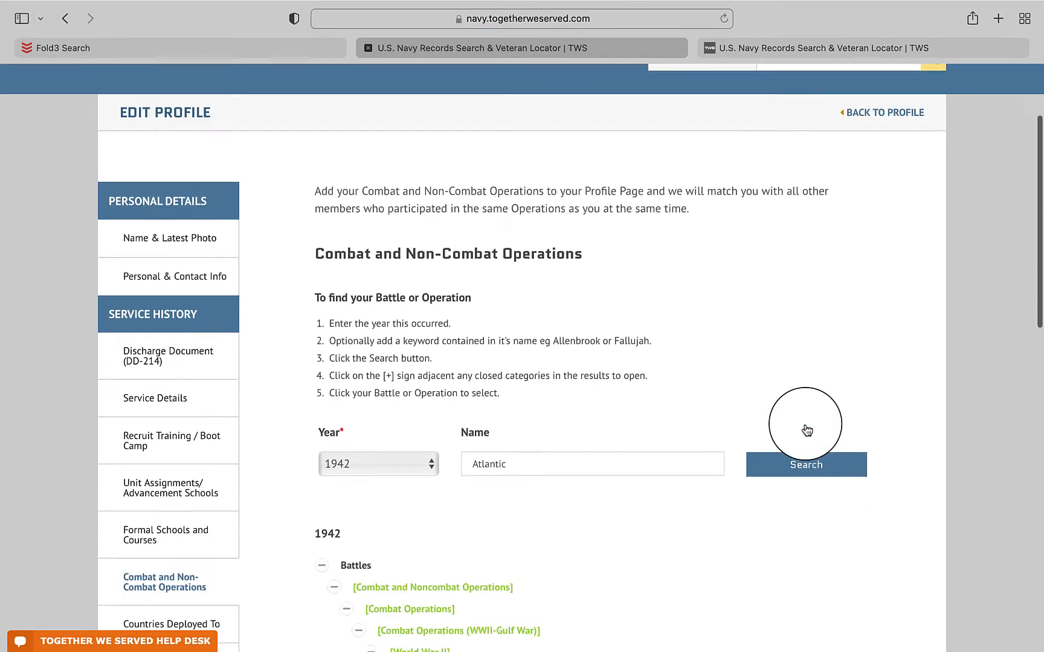
pyautogui.scroll(-1, 807, 430)
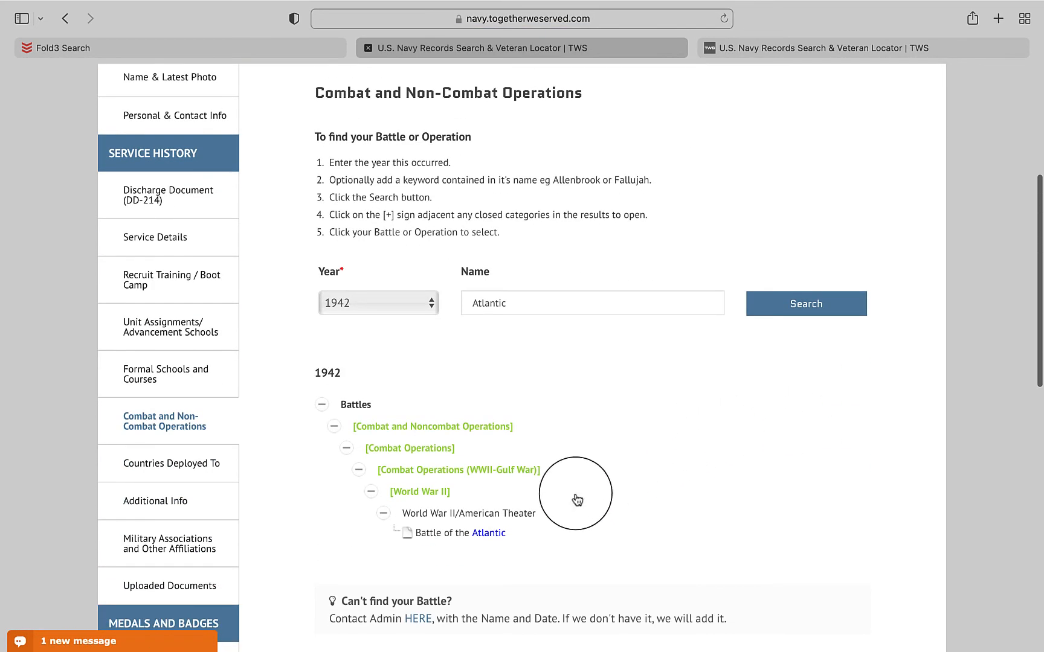
pyautogui.click(468, 537)
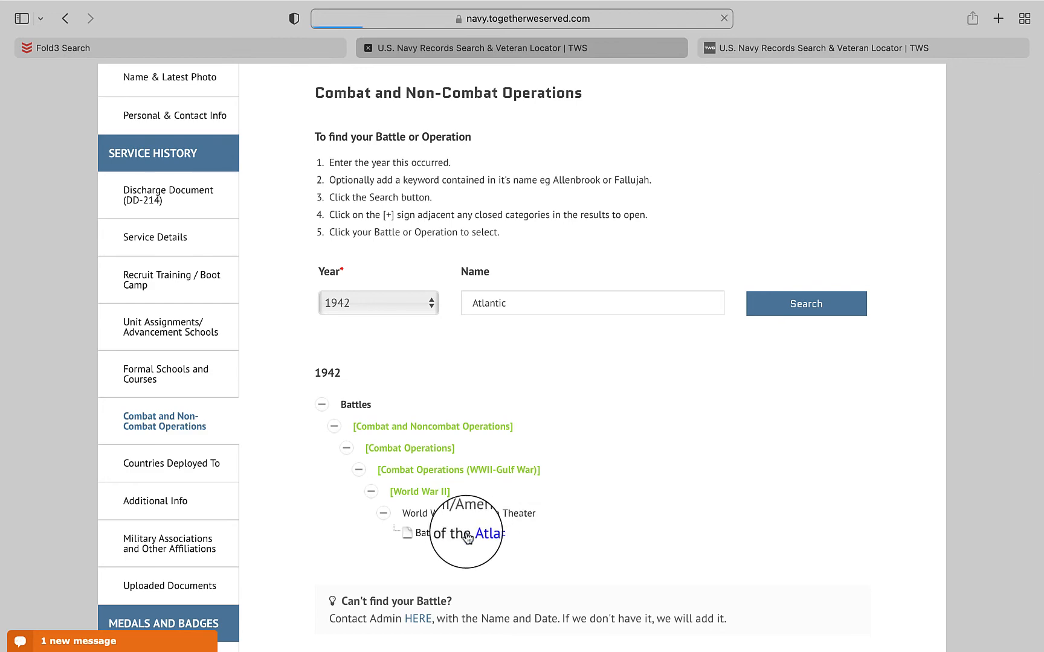
# - Set the end of the Battle of the Atlantic participation to December 1942 and save the operation
pyautogui.scroll(-1, 468, 537)
pyautogui.scroll(-1, 468, 536)
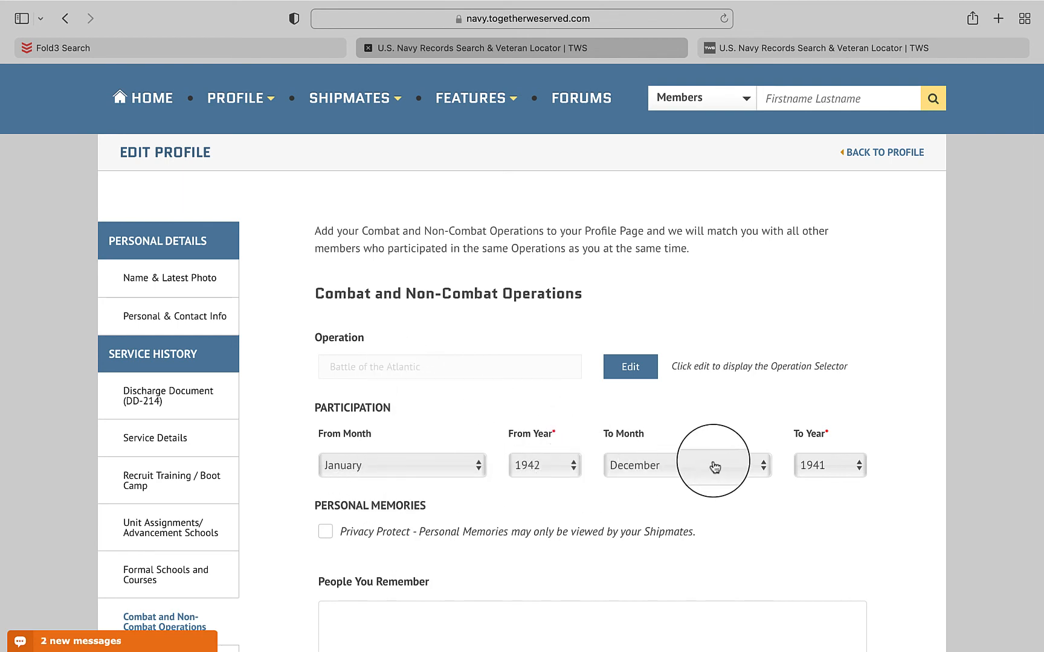
pyautogui.click(763, 467)
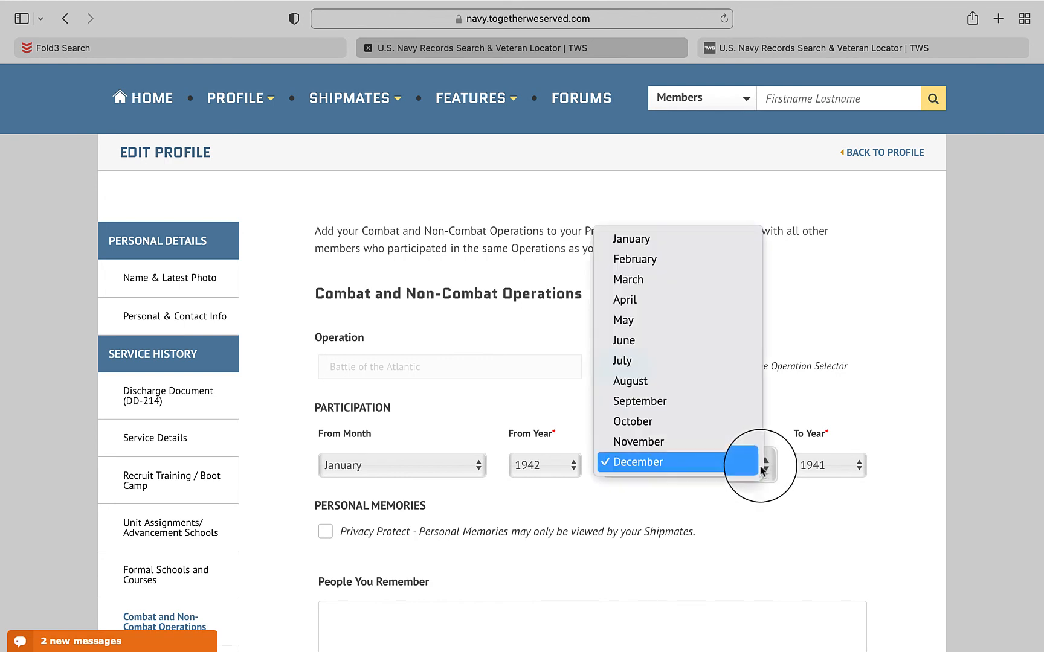
pyautogui.click(669, 241)
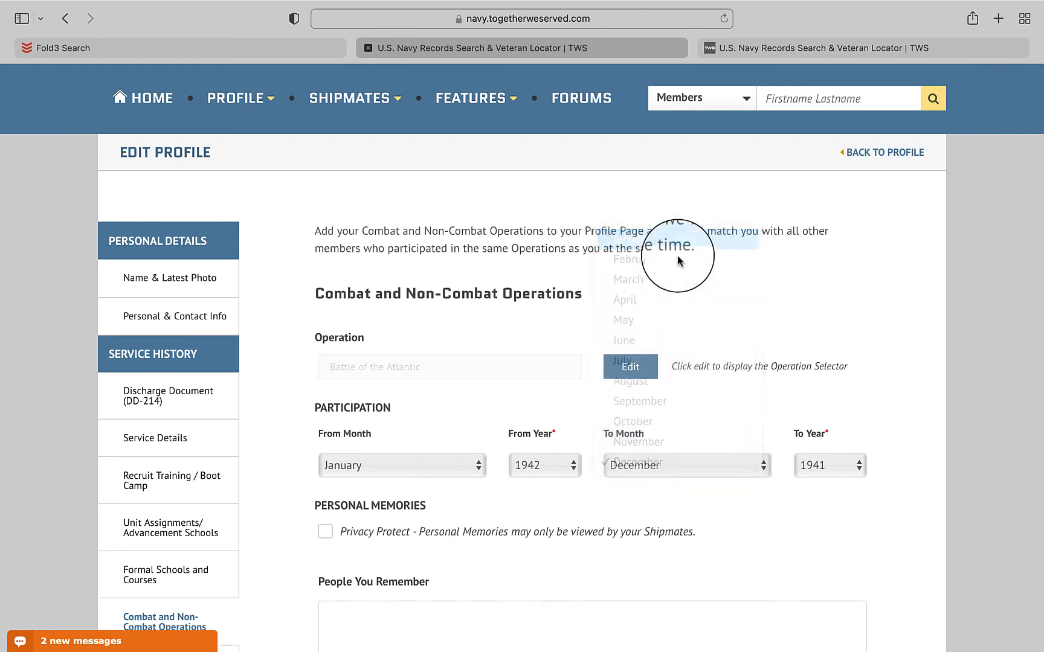
pyautogui.click(858, 465)
pyautogui.click(839, 477)
pyautogui.scroll(-12, 826, 486)
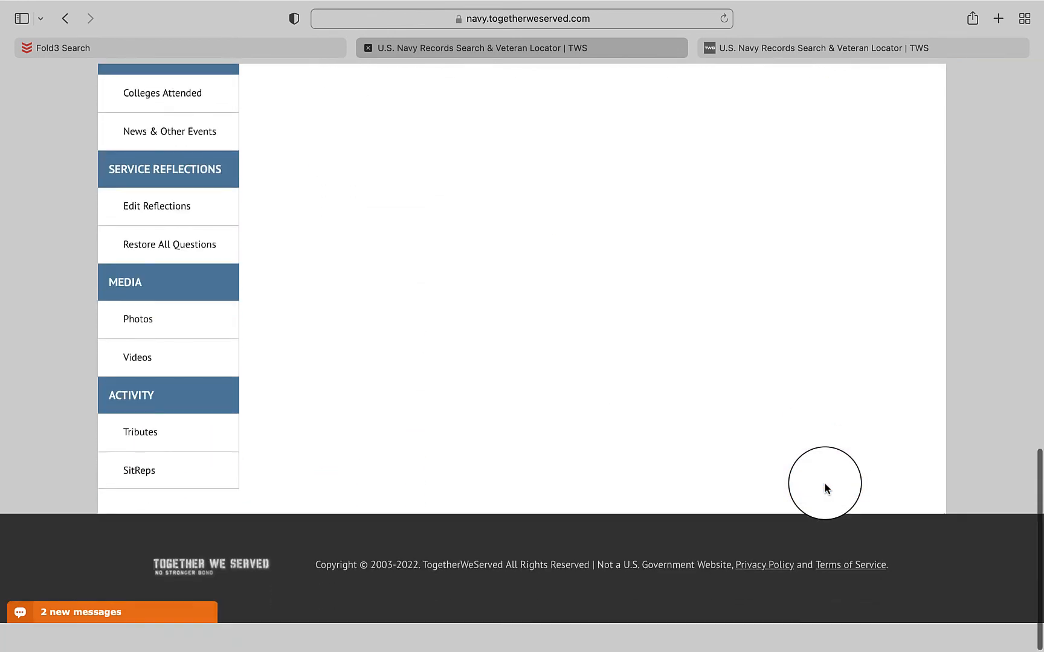
pyautogui.scroll(5, 826, 488)
pyautogui.click(356, 235)
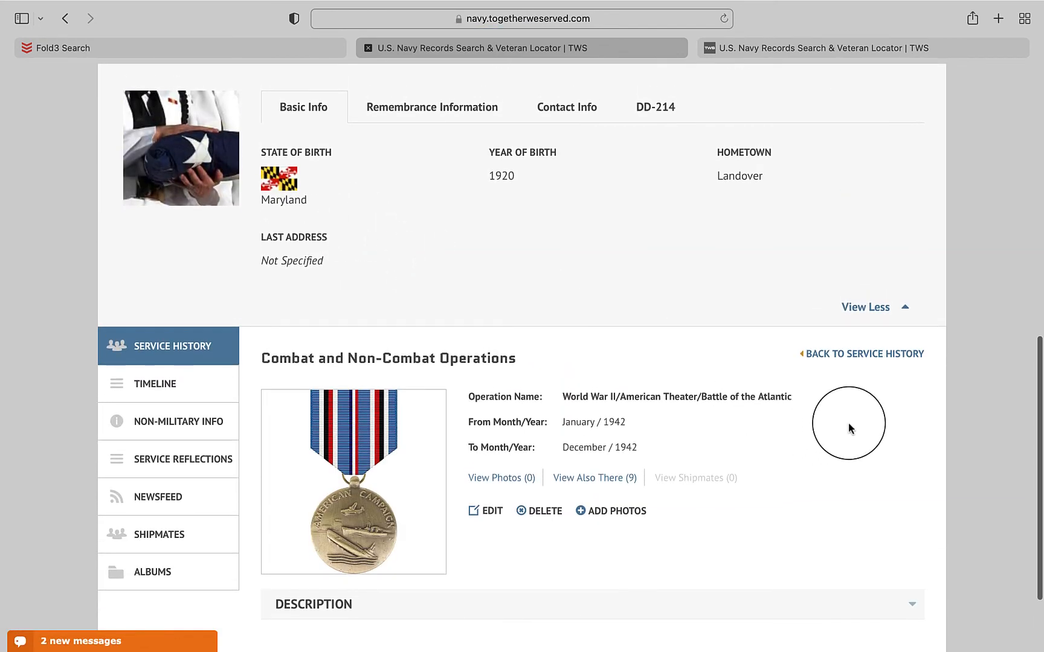
# - Return to the service history and look through its sections down to Military Associations and Other Affiliations
pyautogui.click(853, 359)
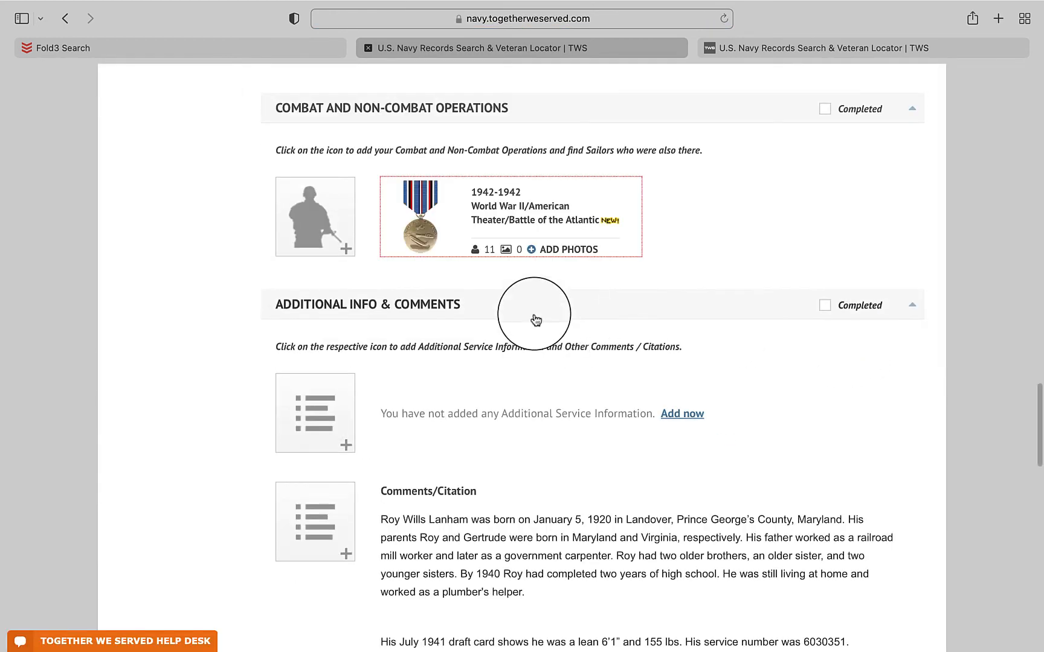
pyautogui.scroll(-5, 353, 420)
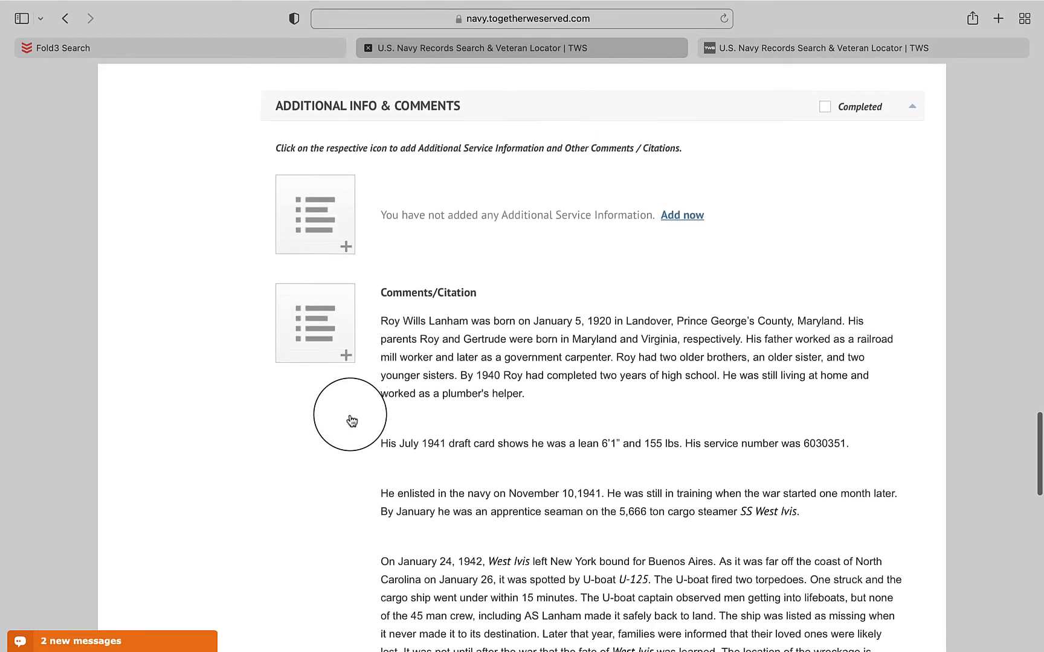
pyautogui.scroll(7, 352, 420)
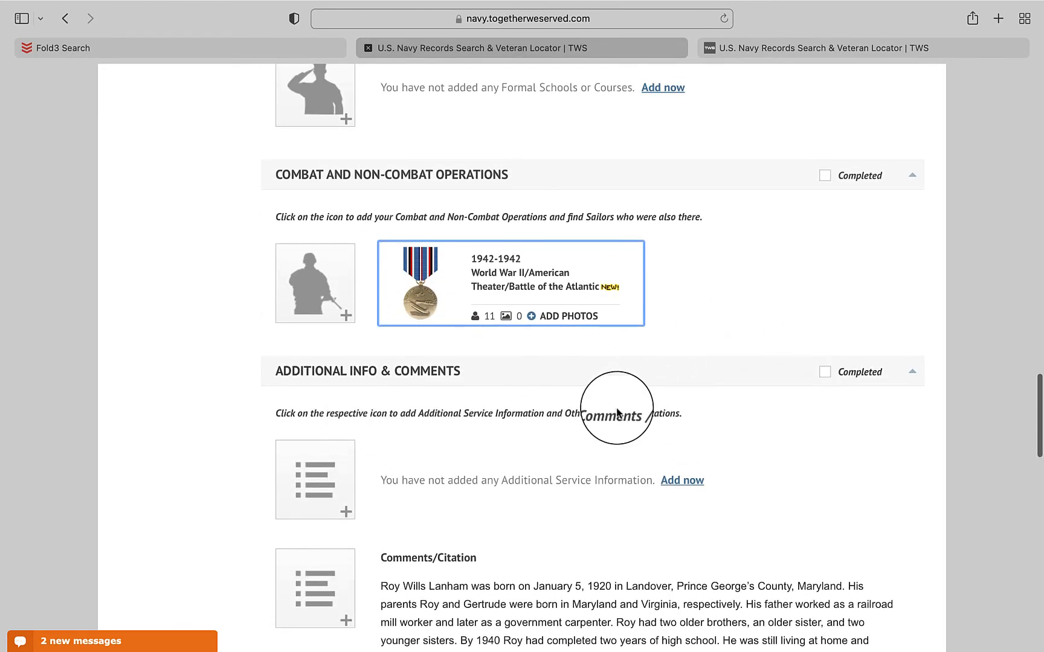
pyautogui.scroll(15, 608, 380)
pyautogui.scroll(-14, 608, 380)
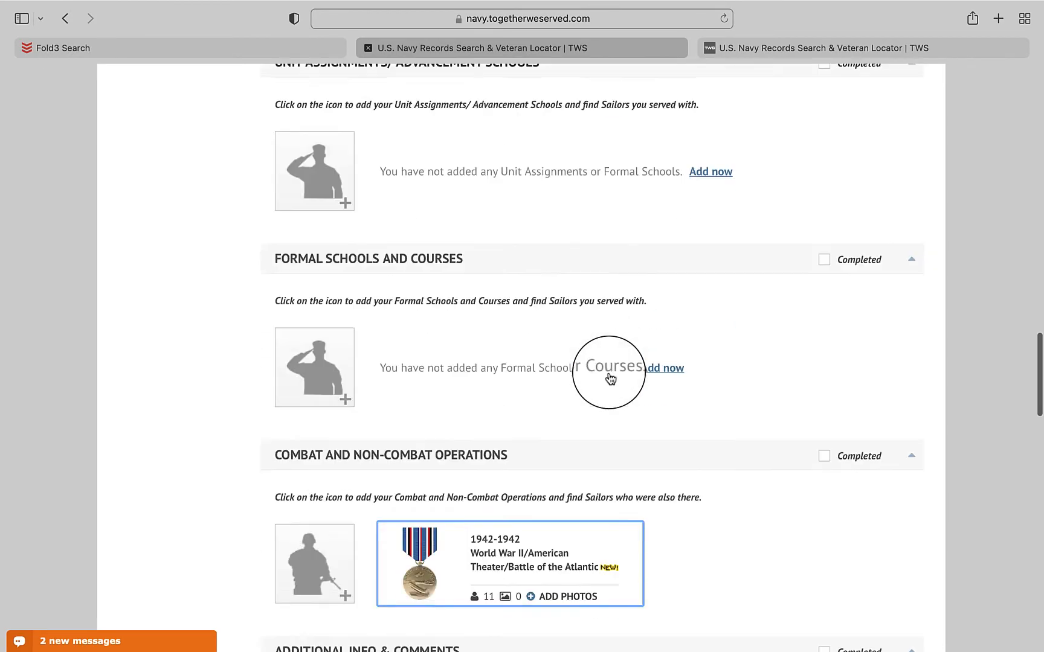
pyautogui.scroll(-20, 610, 378)
pyautogui.scroll(11, 610, 378)
pyautogui.scroll(19, 610, 378)
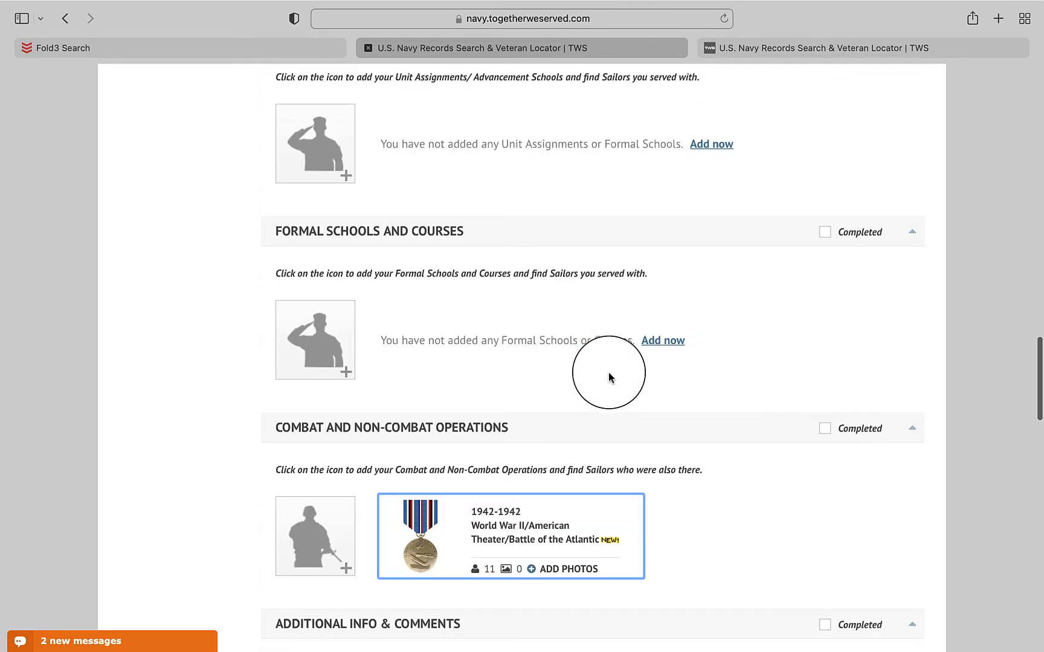
pyautogui.scroll(-20, 608, 377)
pyautogui.scroll(-11, 608, 372)
pyautogui.scroll(-3, 608, 372)
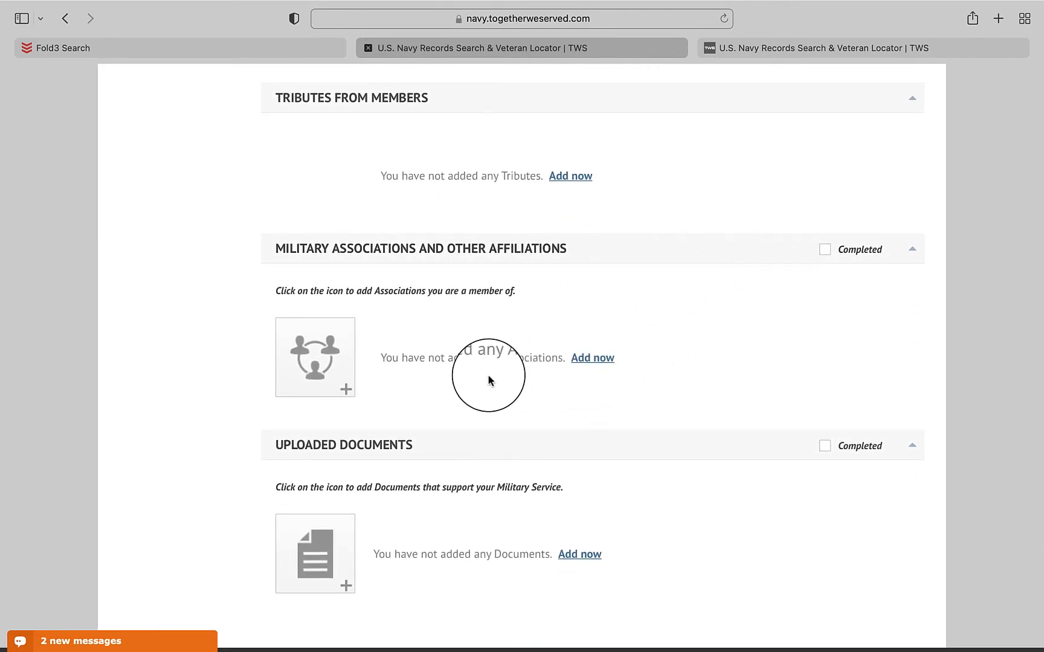
# - Start a new military association entry on the profile and choose Stories Behind The Stars as the association
pyautogui.click(319, 357)
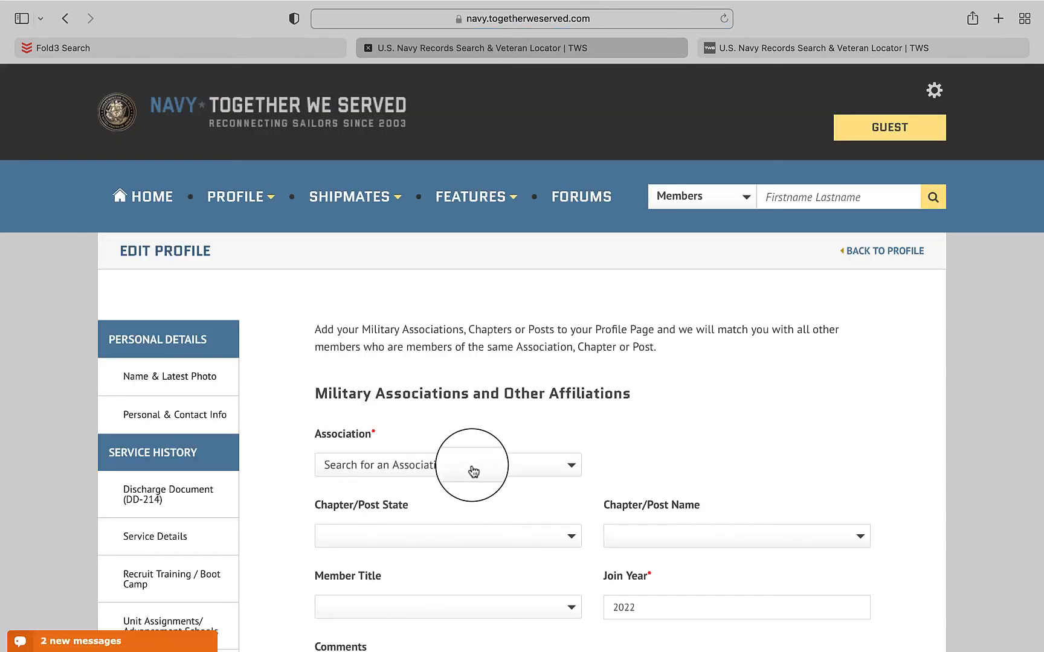
pyautogui.click(473, 472)
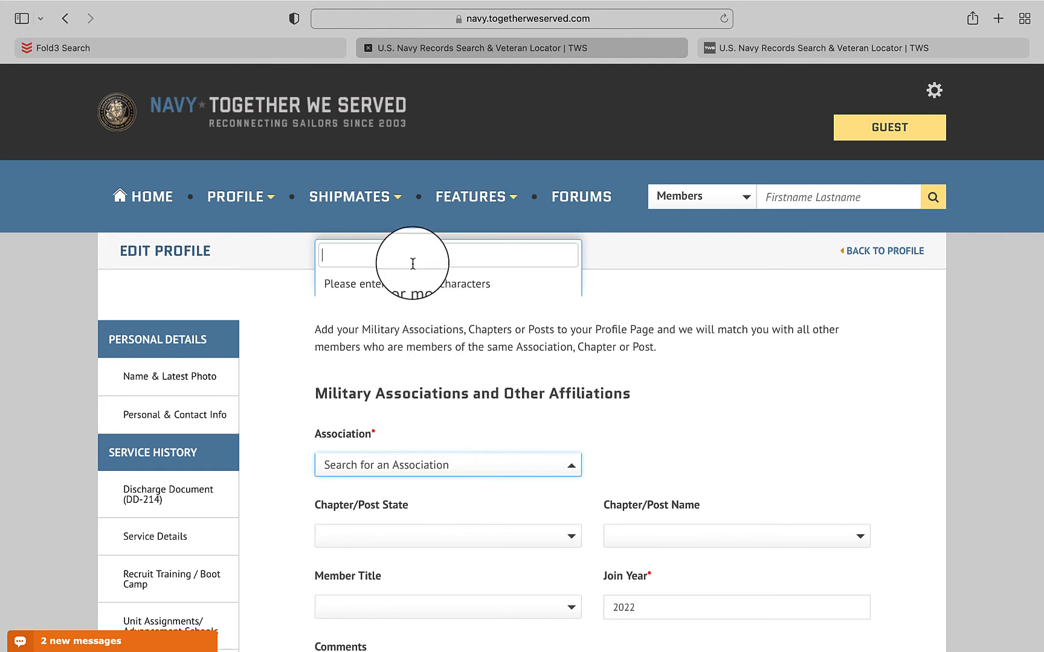
pyautogui.write('stor')
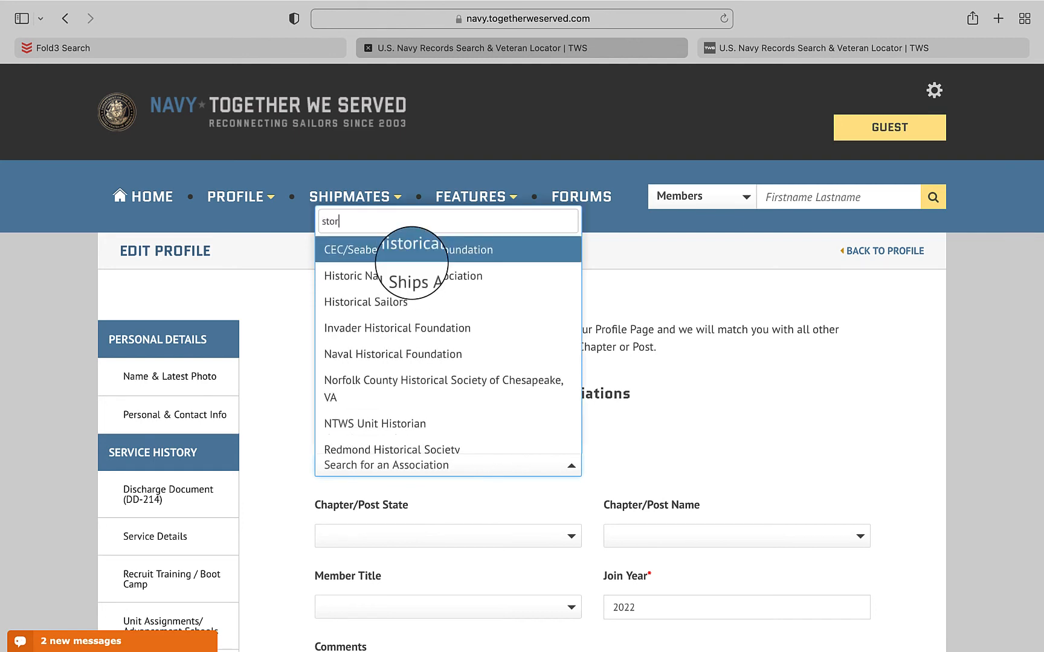
pyautogui.write('ies b')
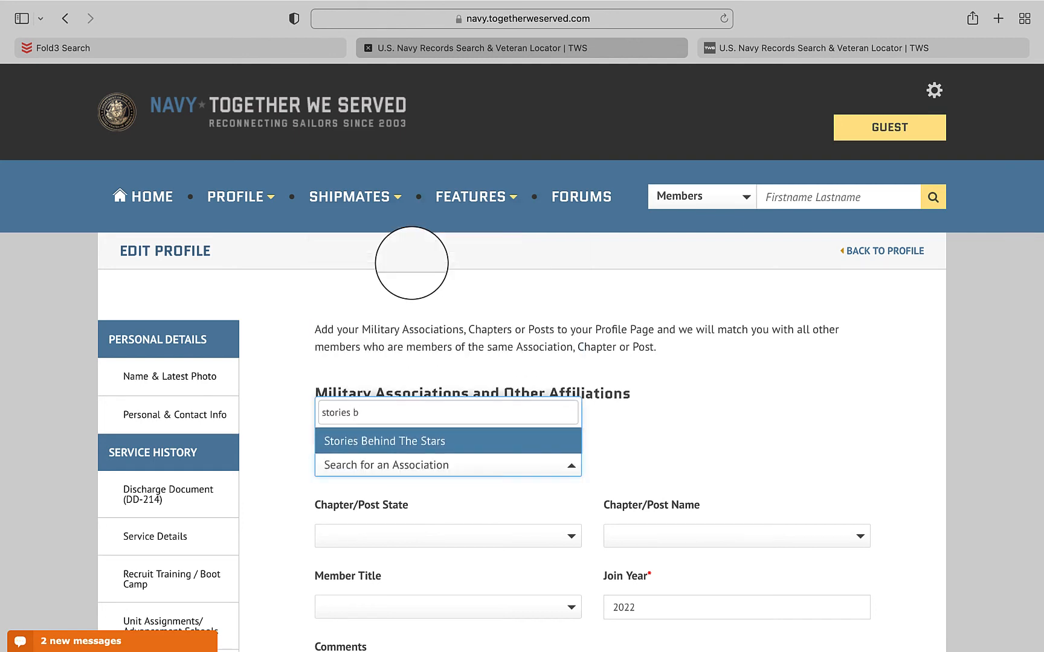
pyautogui.click(377, 442)
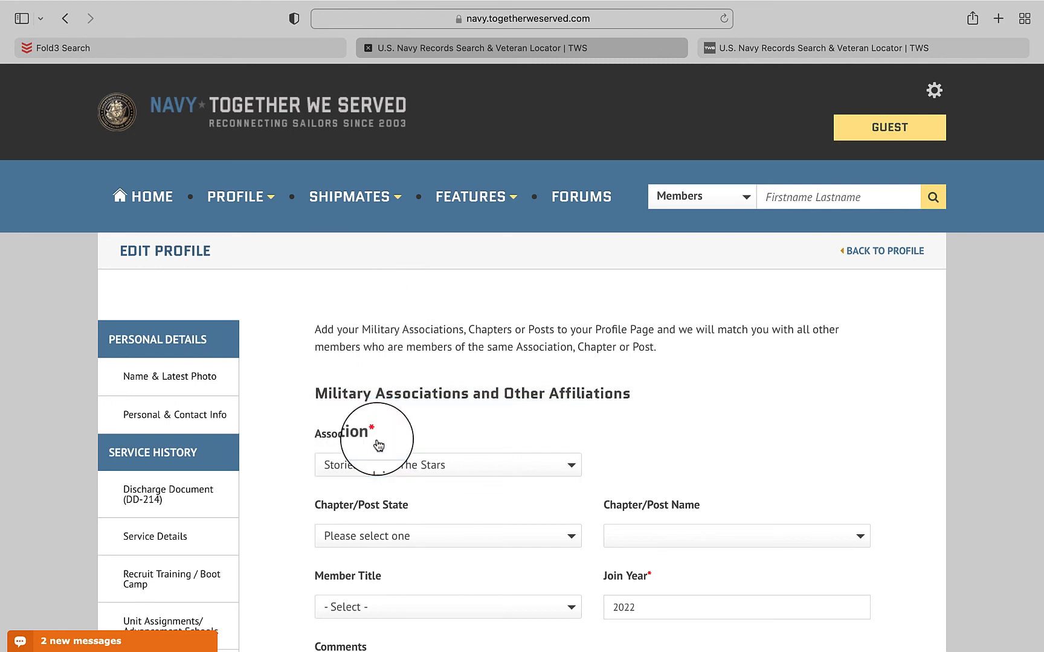
# - Set the chapter/post state of the association entry to Maryland
pyautogui.scroll(-5, 471, 504)
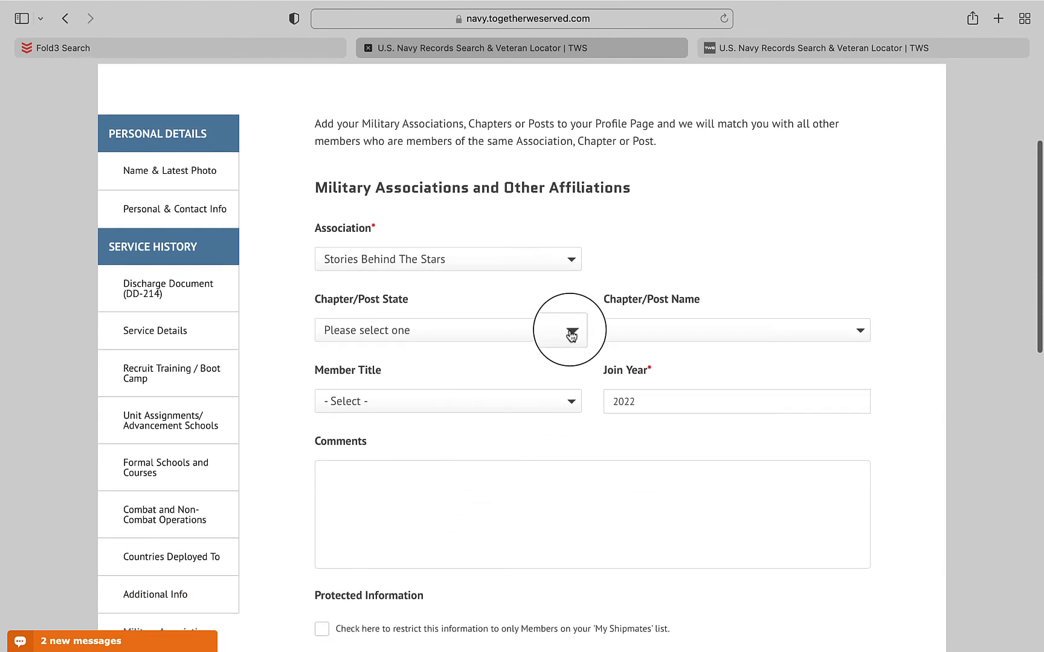
pyautogui.click(559, 330)
pyautogui.write('mar')
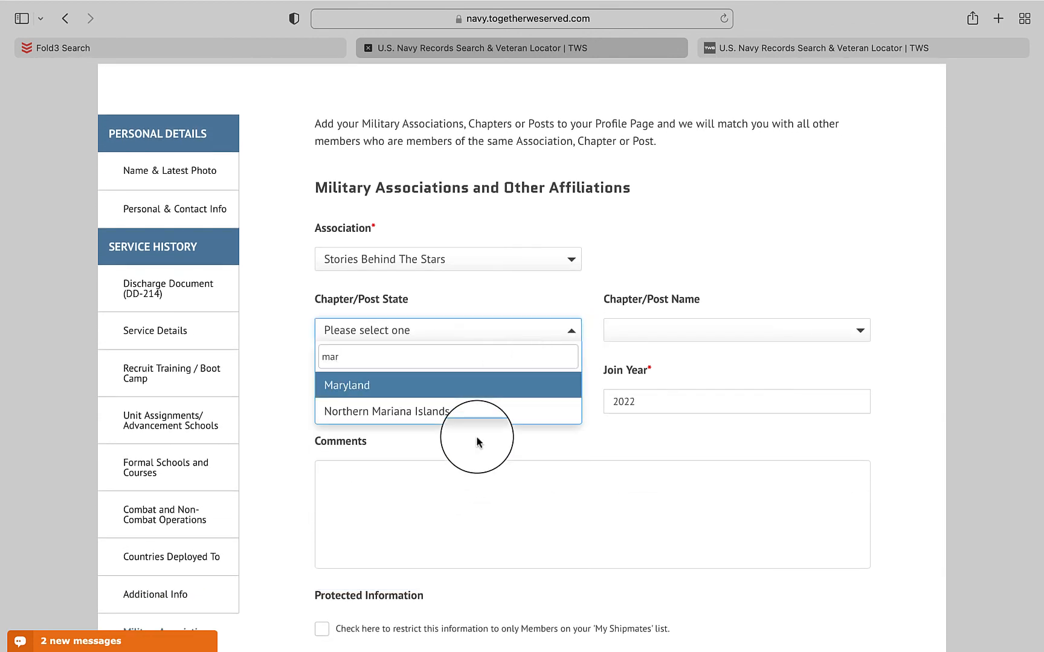
pyautogui.click(362, 388)
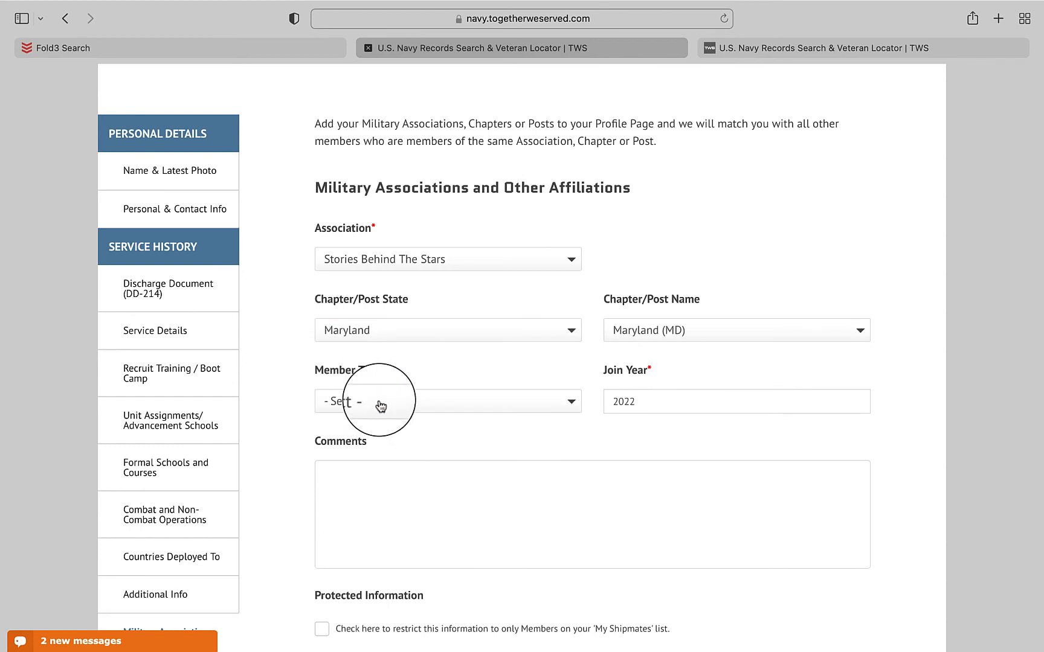
# - Set the member title to Fallen Member (Honor Roll) and save the association
pyautogui.click(380, 406)
pyautogui.scroll(-5, 395, 316)
pyautogui.scroll(-4, 395, 315)
pyautogui.scroll(3, 395, 315)
pyautogui.scroll(6, 395, 315)
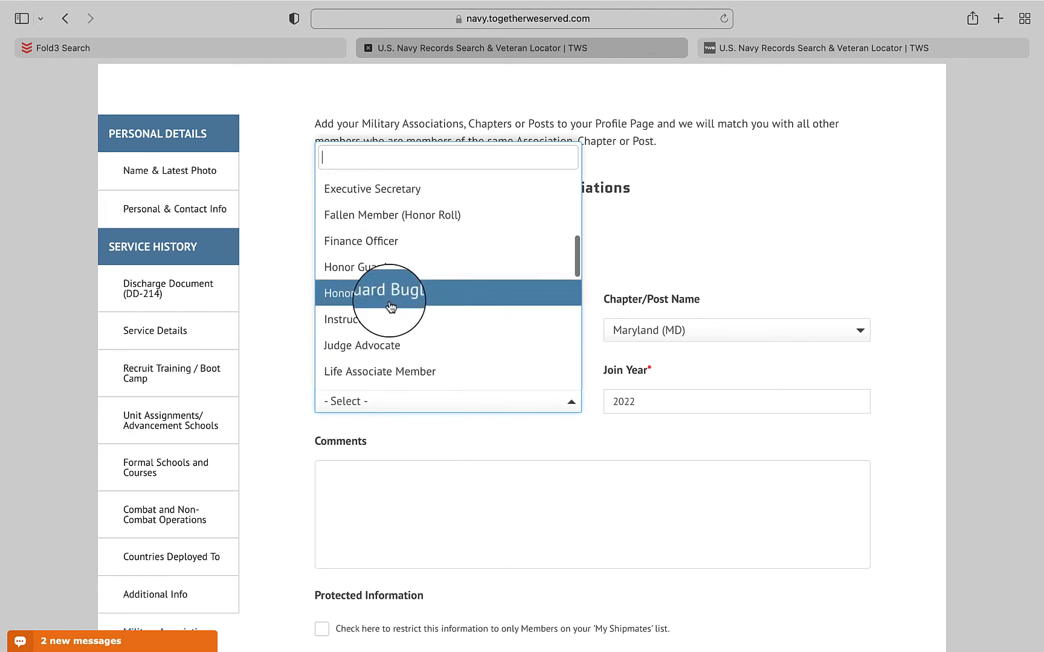
pyautogui.click(366, 216)
pyautogui.scroll(10, 421, 304)
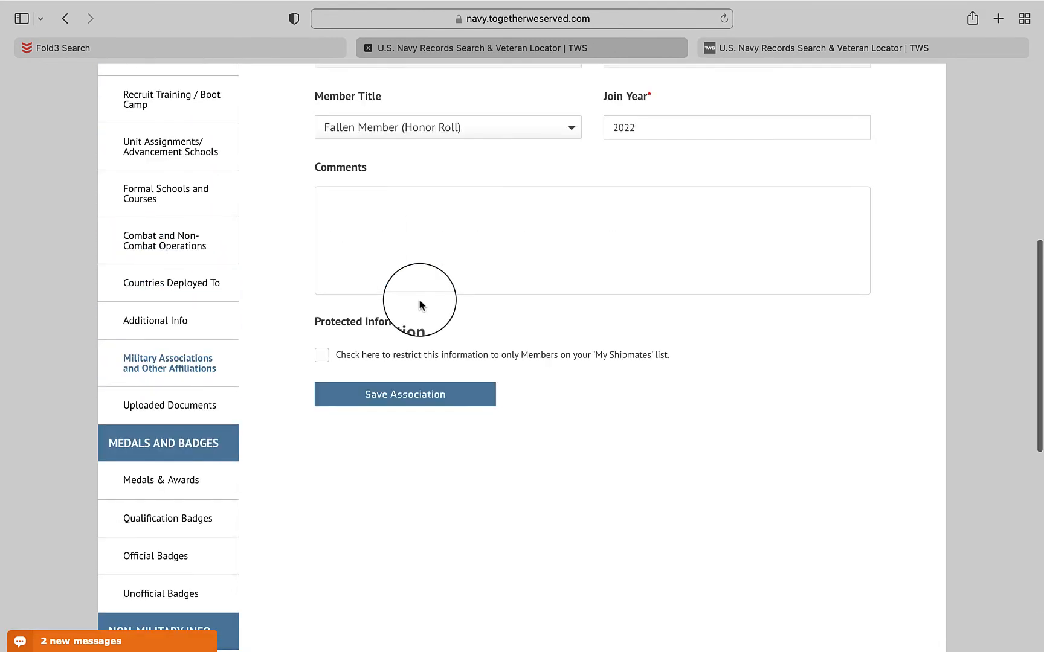
pyautogui.scroll(5, 421, 303)
pyautogui.click(395, 564)
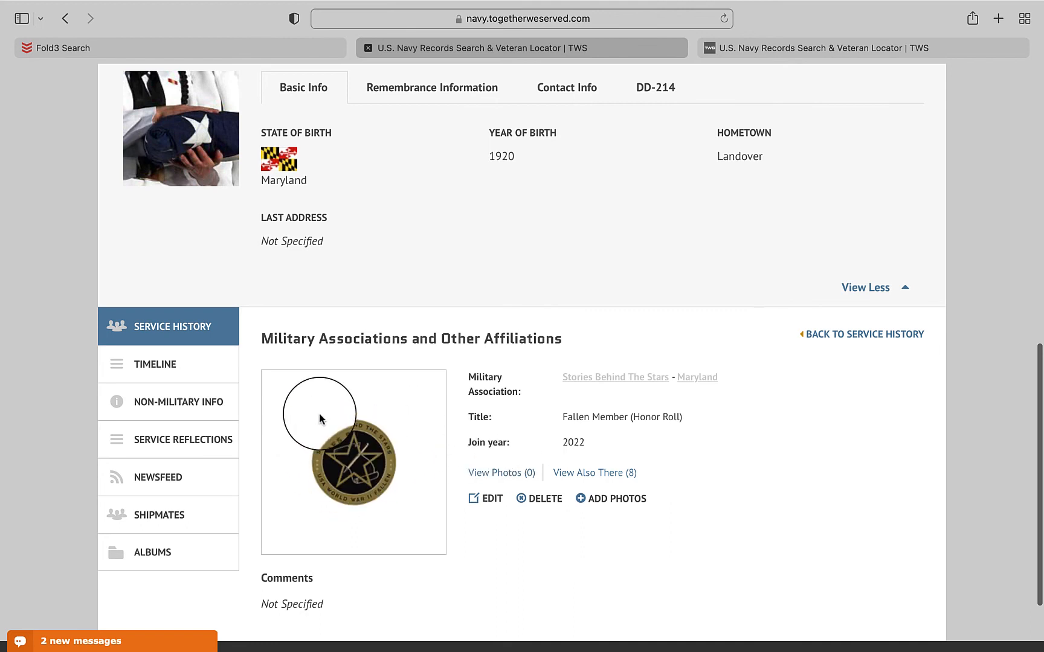
# - Review the saved association on the profile, and open the sailor's photo albums to view the photo sections
pyautogui.scroll(10, 389, 388)
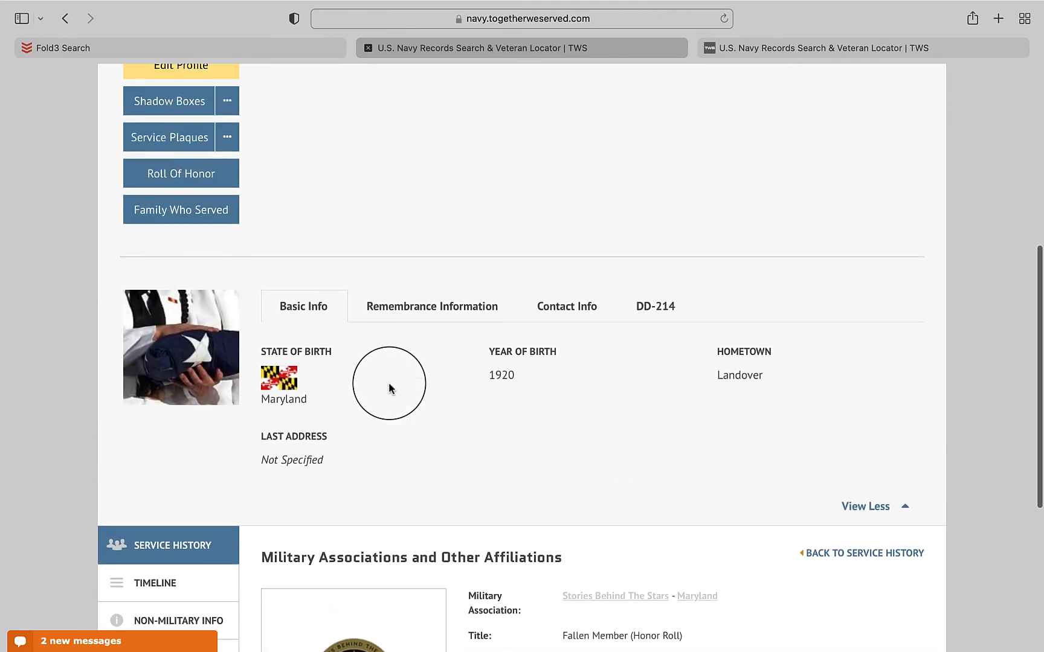
pyautogui.scroll(1, 389, 388)
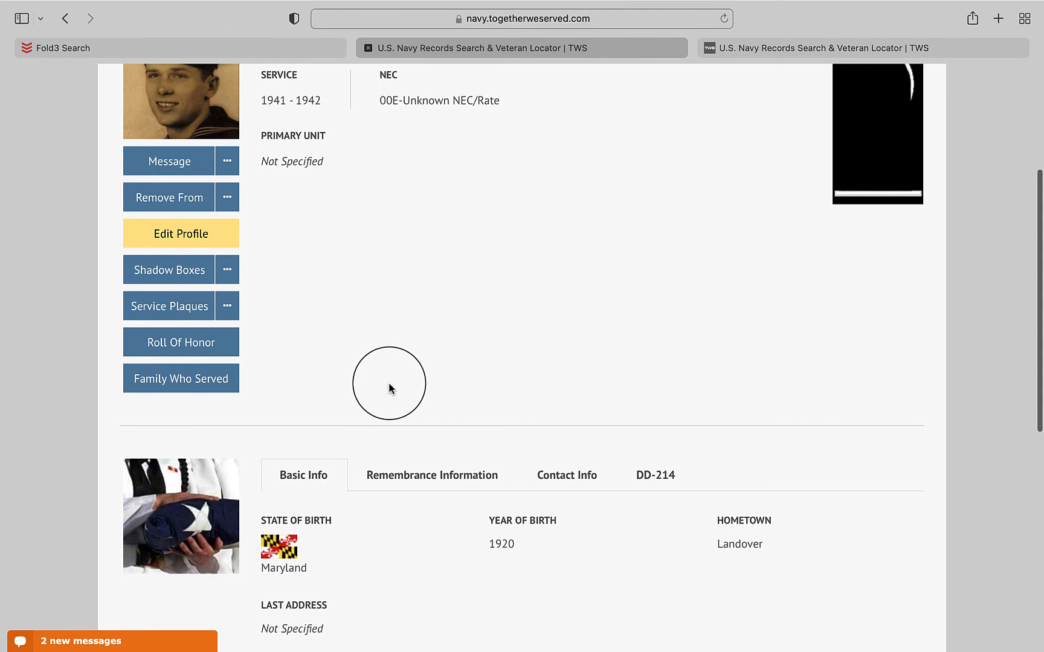
pyautogui.scroll(-13, 389, 388)
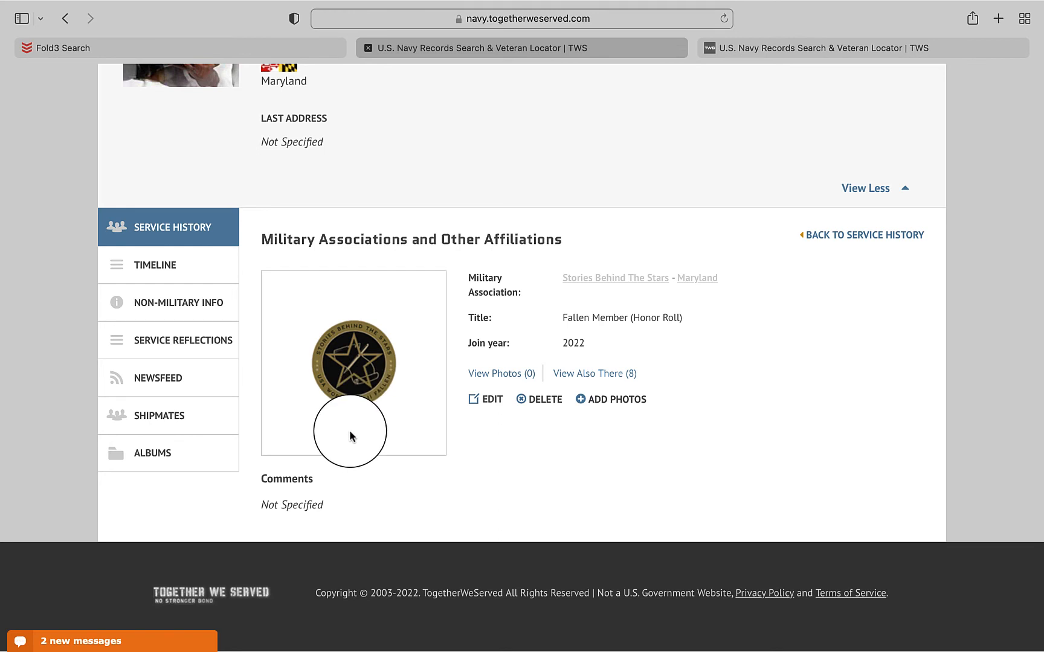
pyautogui.click(141, 457)
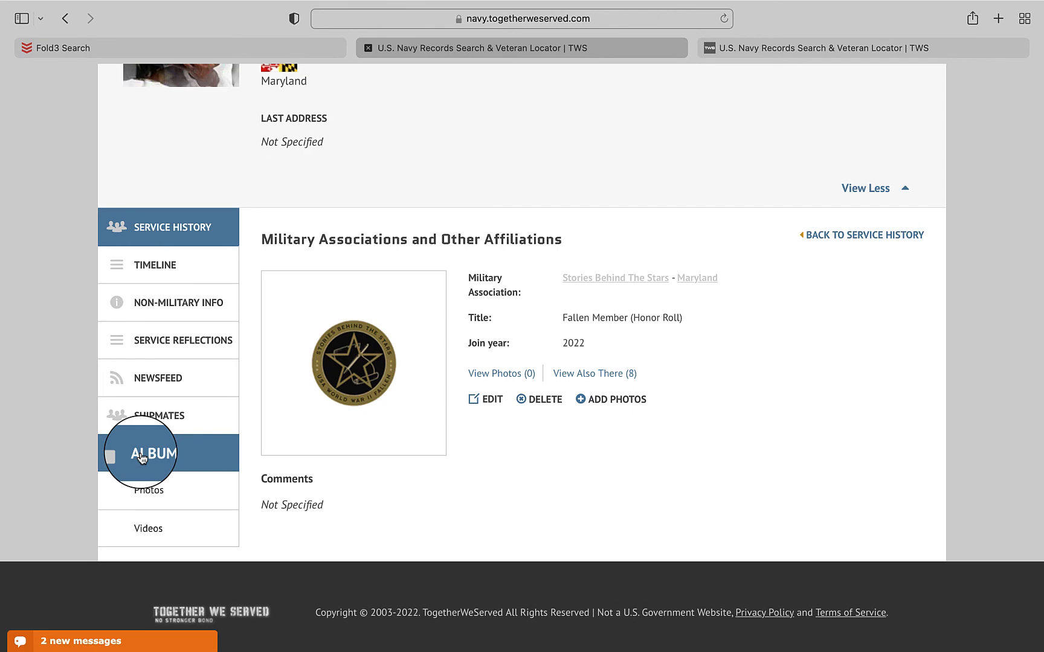
pyautogui.click(143, 497)
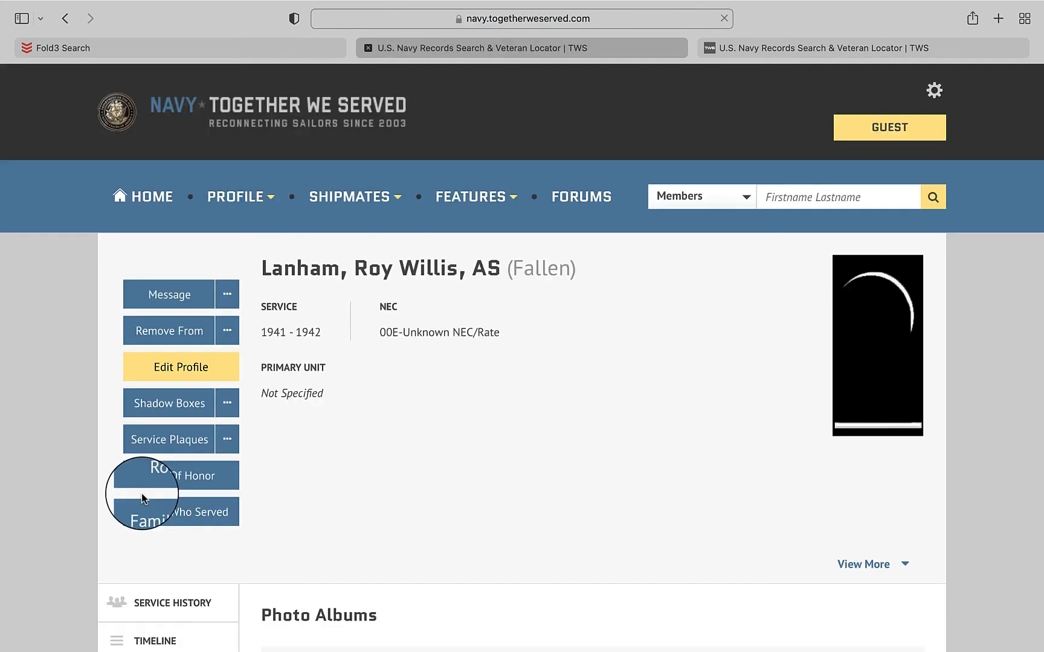
pyautogui.scroll(-6, 467, 515)
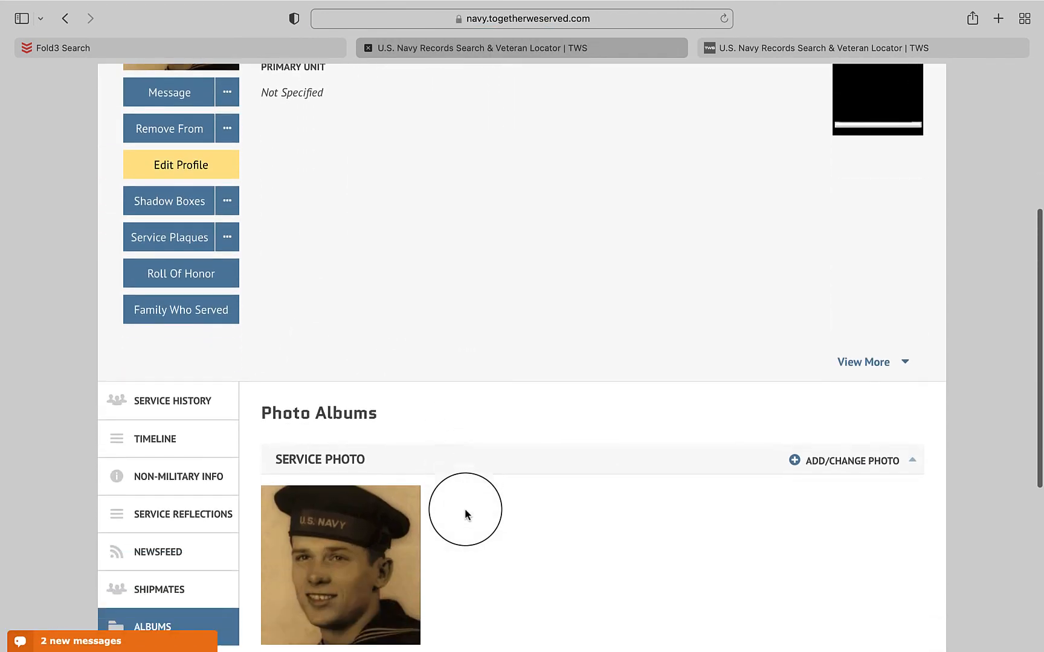
pyautogui.scroll(-4, 465, 515)
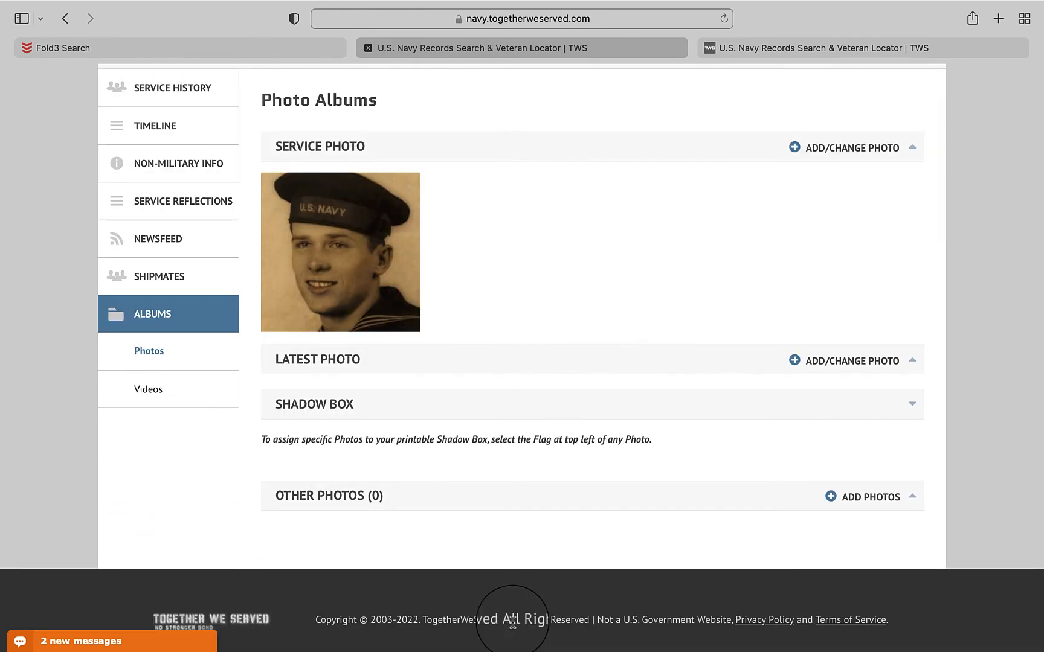
# - Add the sailor's gravestone image from the Documents folder to Other Photos as a military photo and upload it
pyautogui.click(830, 497)
pyautogui.click(371, 415)
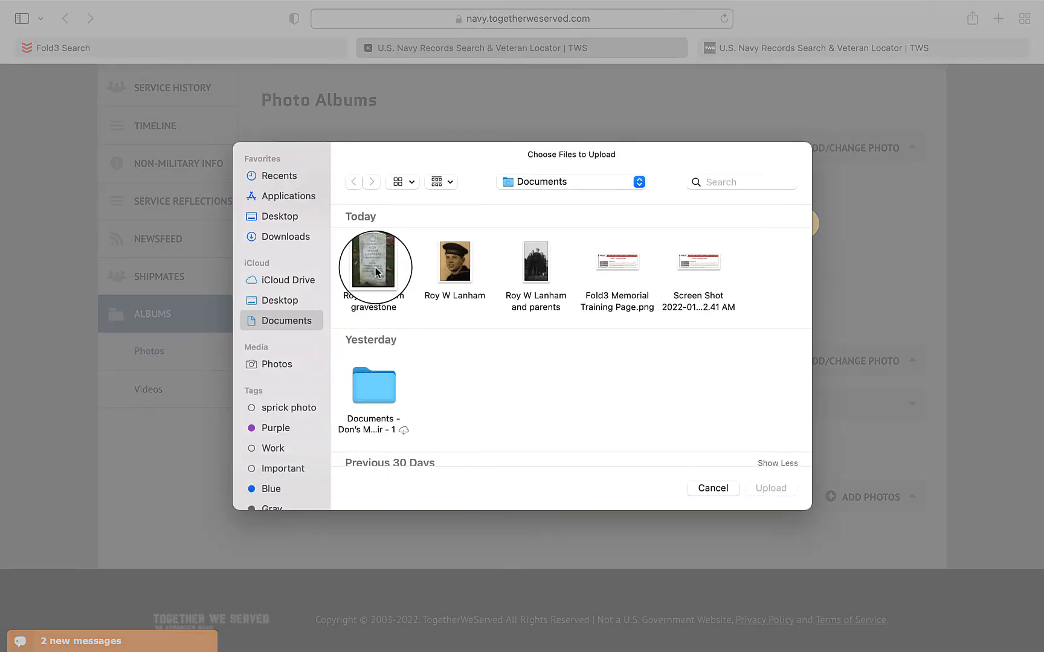
pyautogui.click(375, 271)
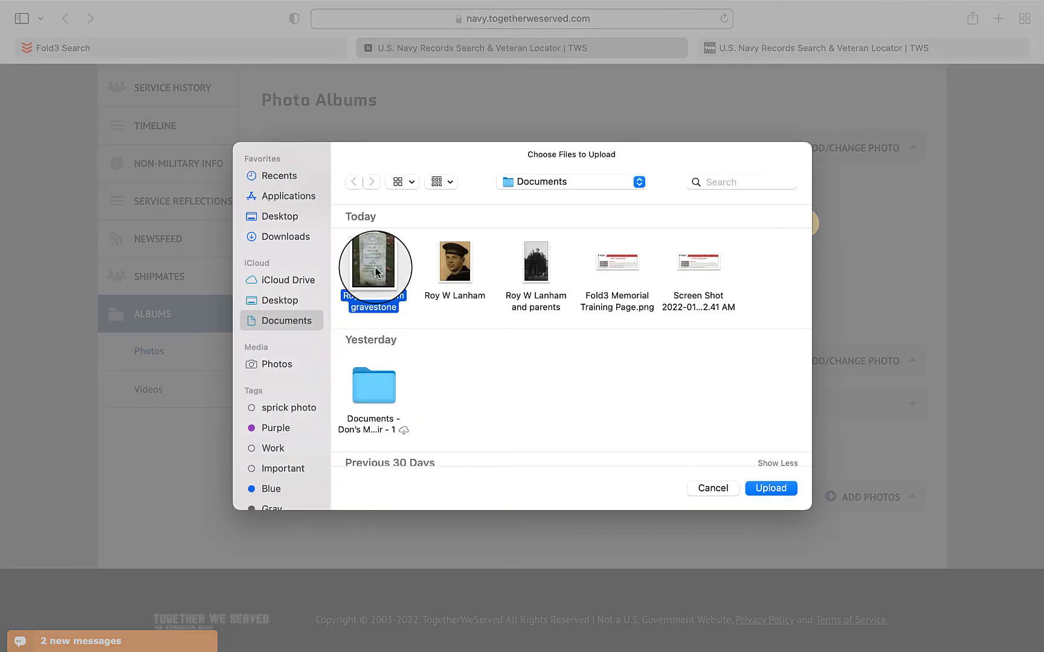
pyautogui.click(771, 489)
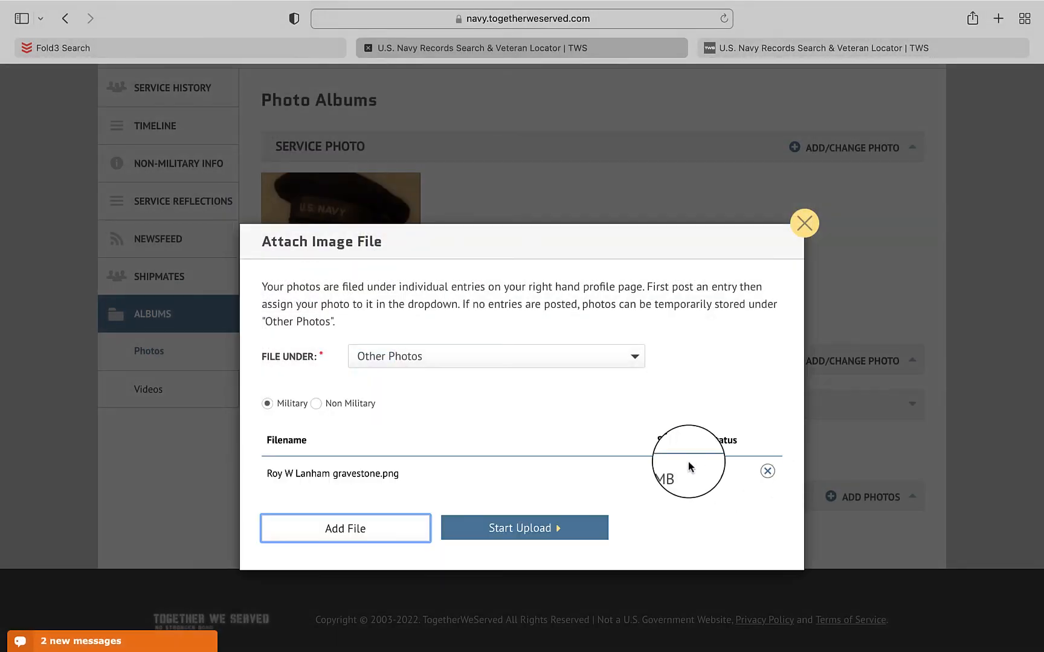
pyautogui.click(348, 535)
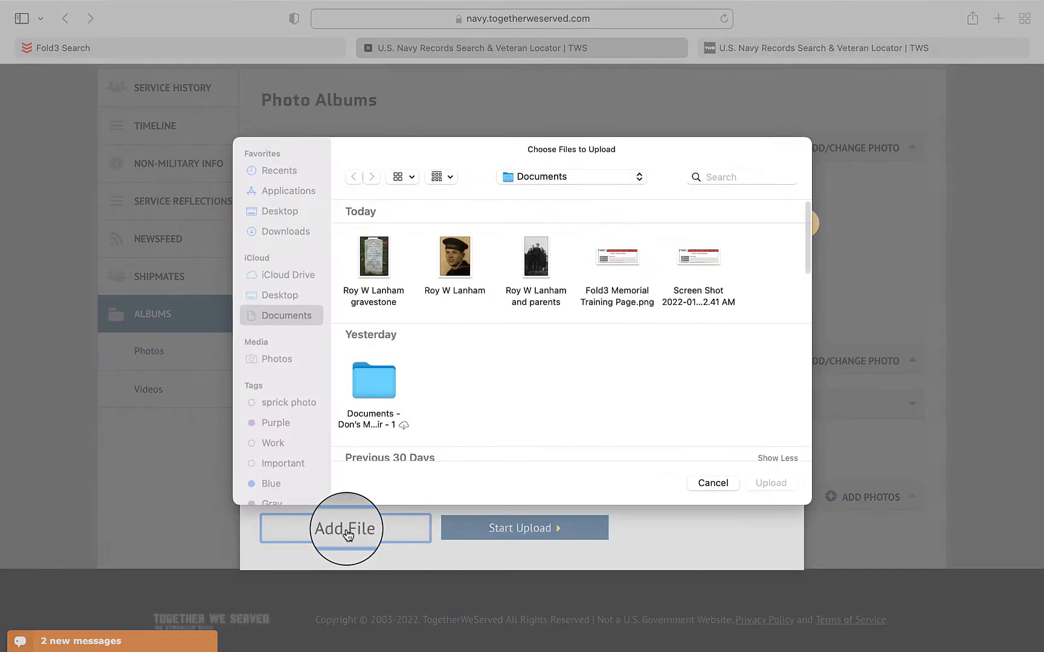
pyautogui.click(711, 496)
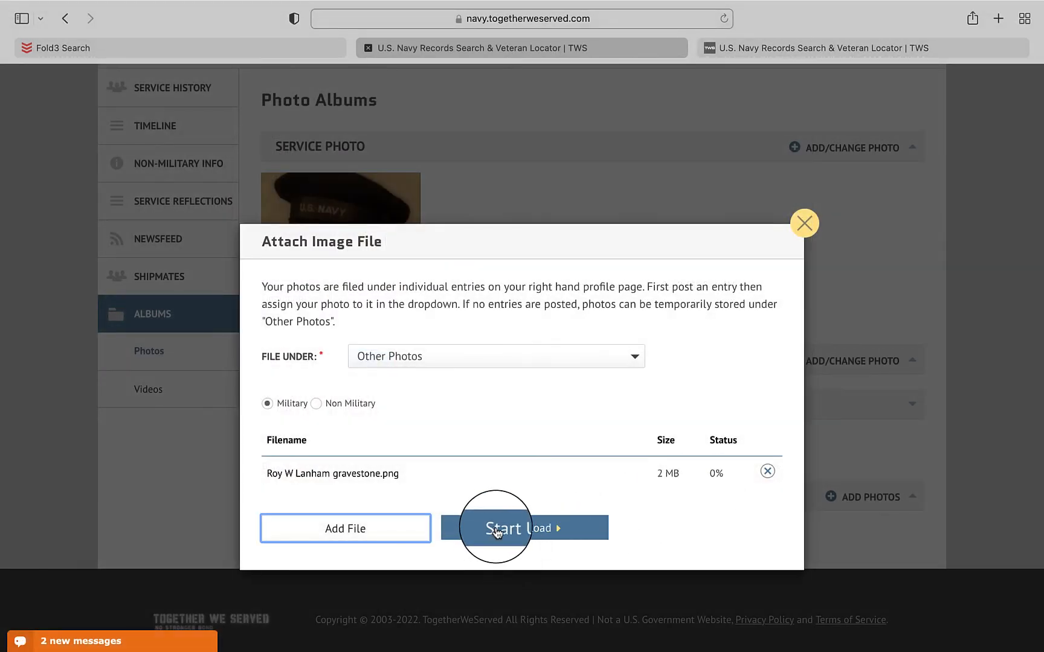
pyautogui.click(496, 532)
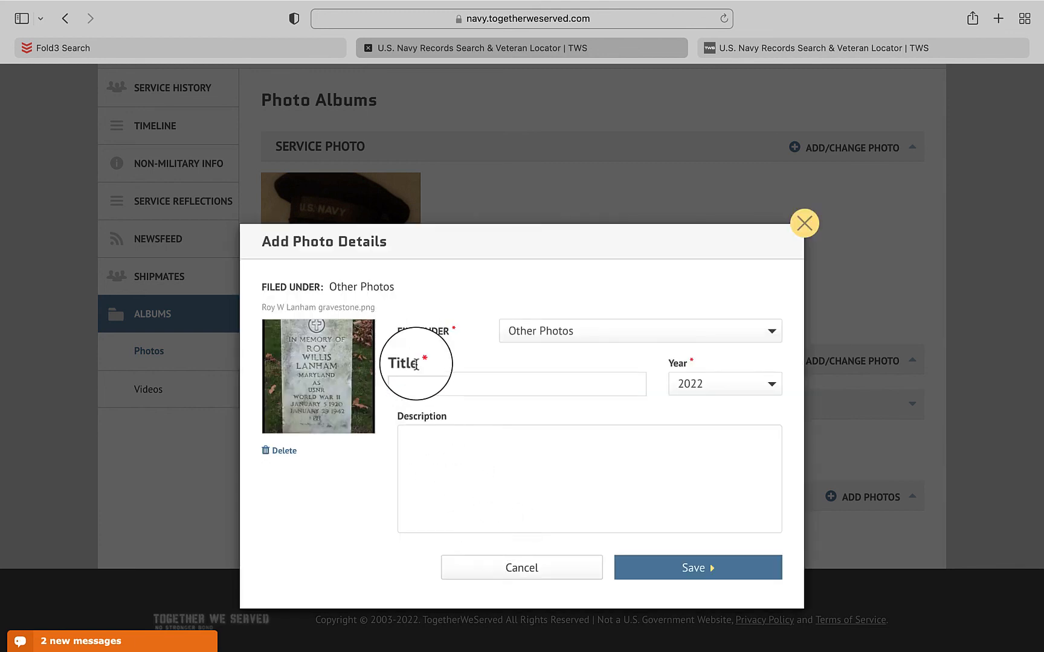
# - Title the photo with the sailor's name plus "gravestone", file it under Other Photos, describe it as "From Find A Grave" and save
pyautogui.click(412, 385)
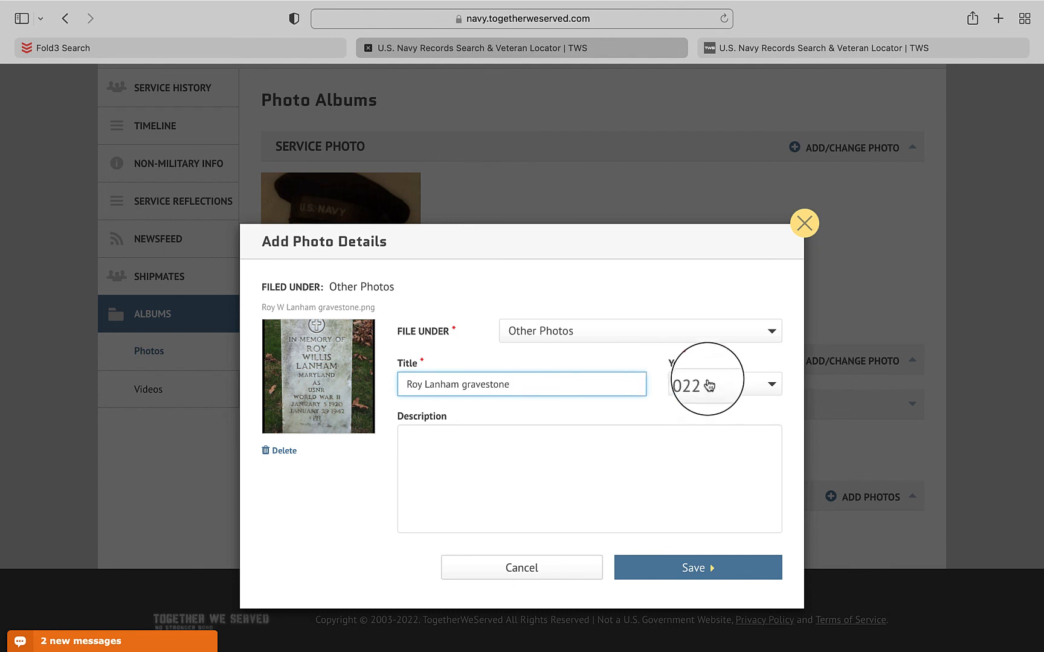
pyautogui.click(772, 334)
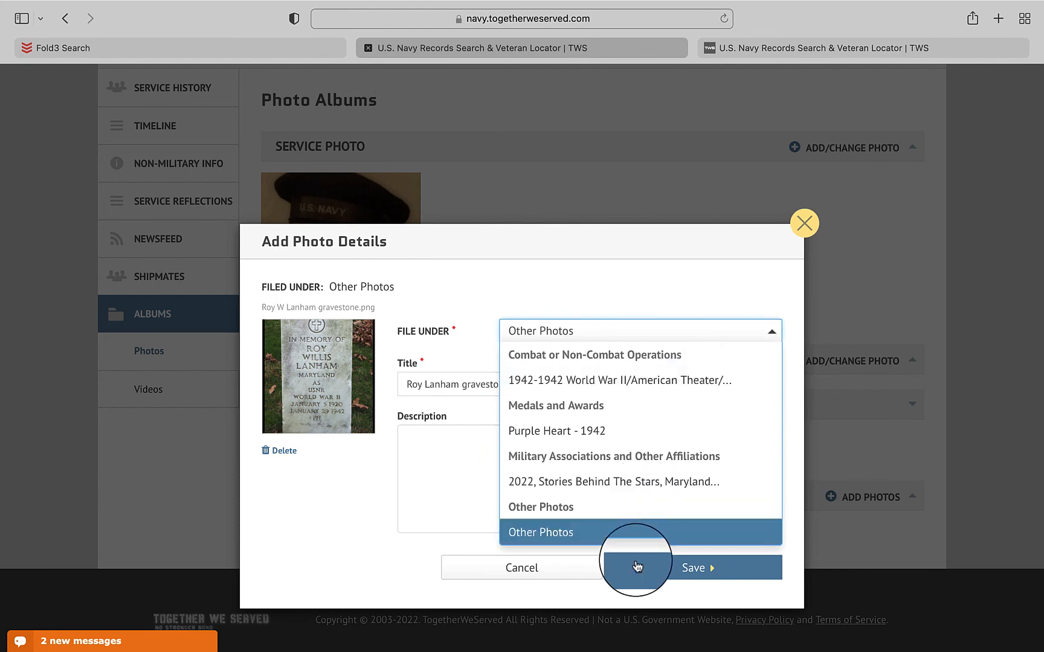
pyautogui.click(566, 533)
pyautogui.click(429, 436)
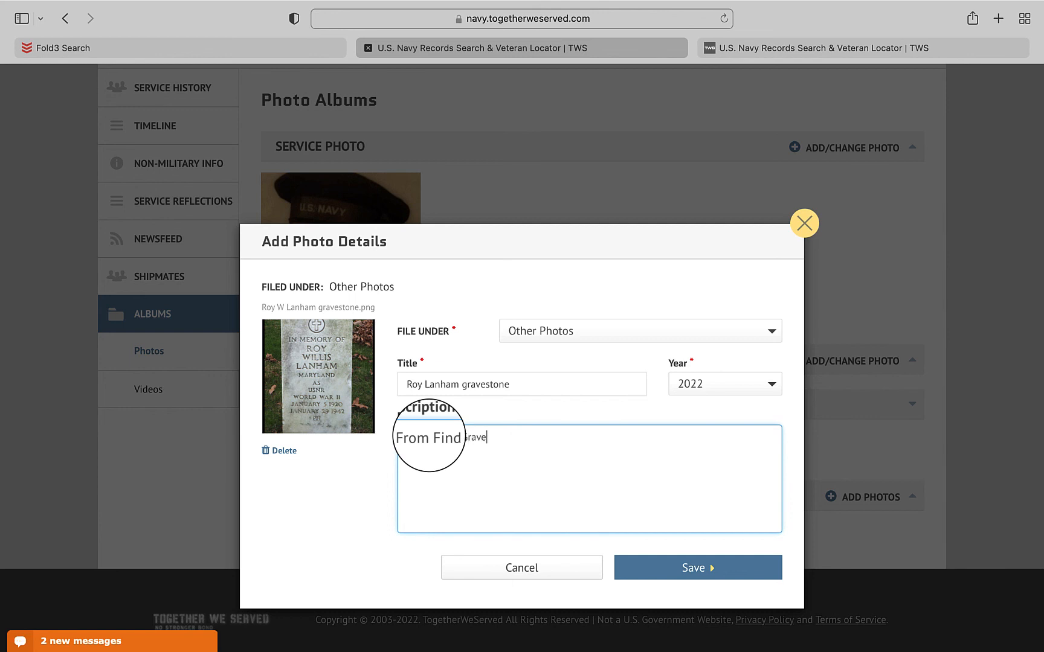
pyautogui.click(695, 570)
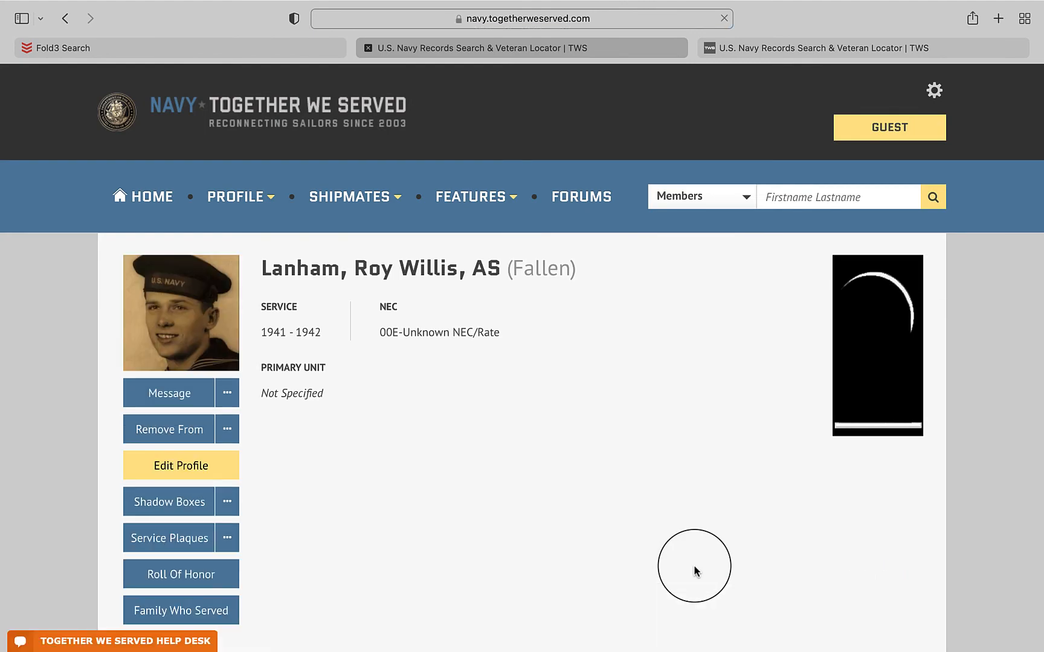
# - Add the image of the sailor and his parents from the Documents folder to Other Photos and upload it
pyautogui.scroll(-13, 694, 566)
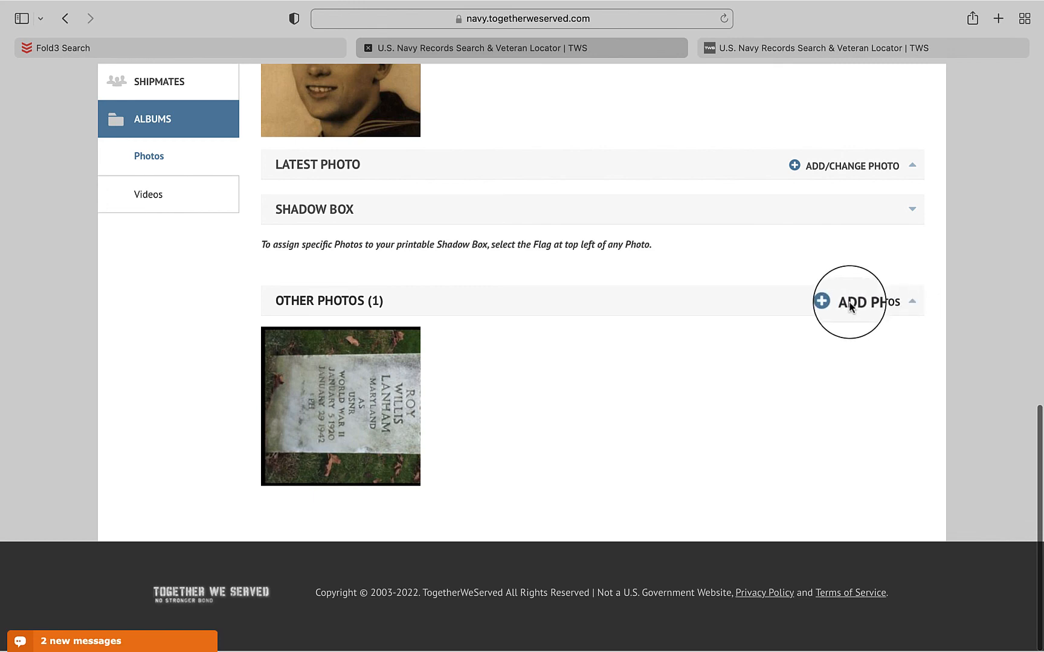
pyautogui.click(830, 302)
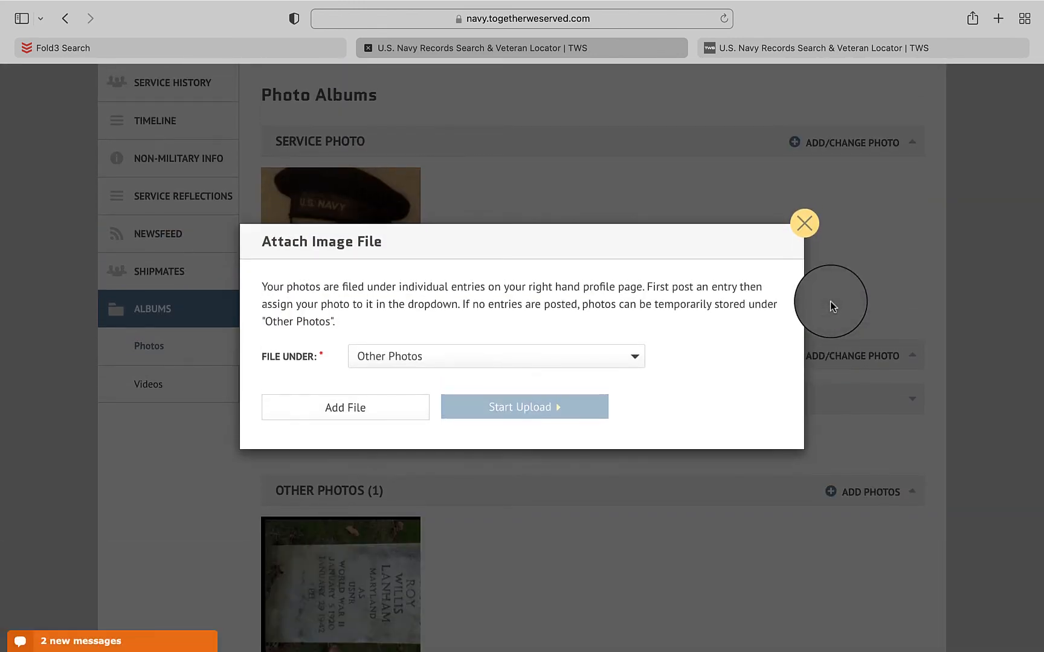
pyautogui.click(367, 411)
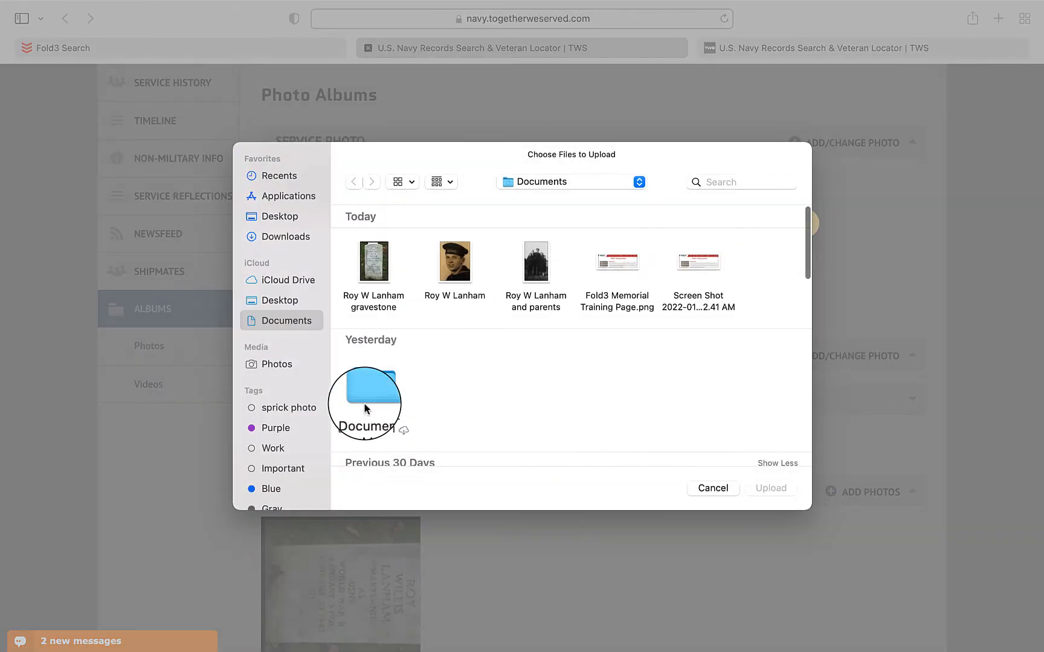
pyautogui.click(534, 276)
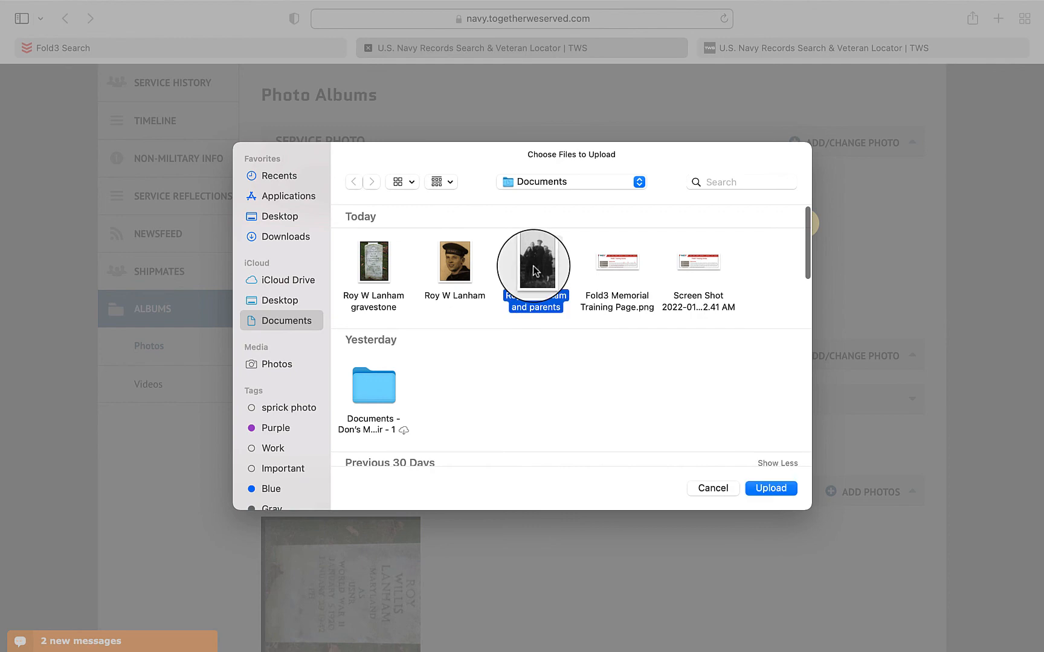
pyautogui.click(772, 487)
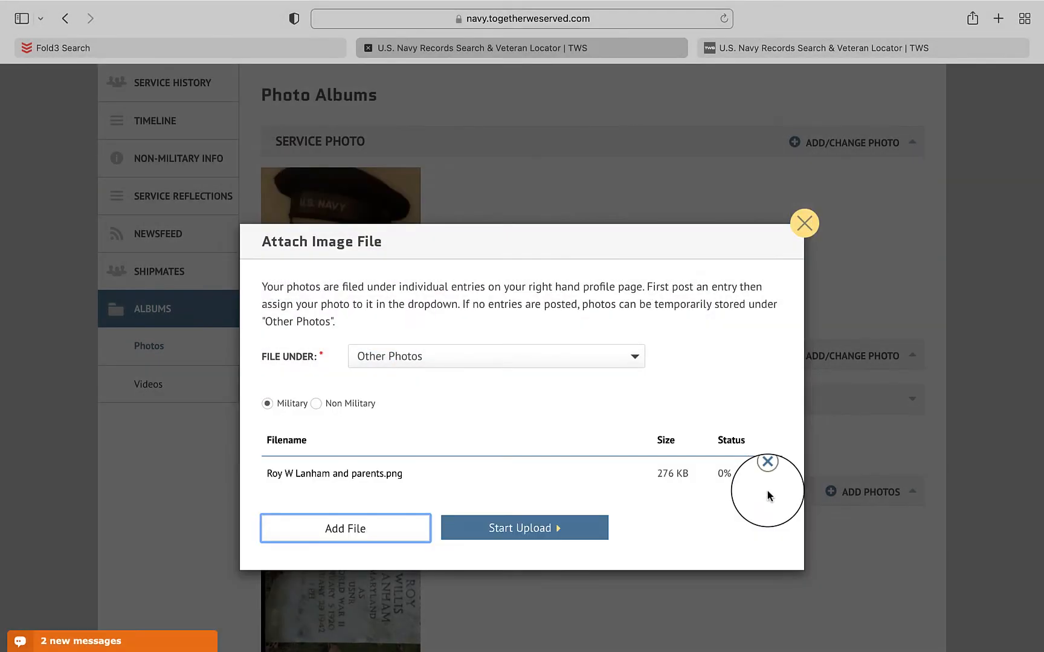
pyautogui.click(501, 529)
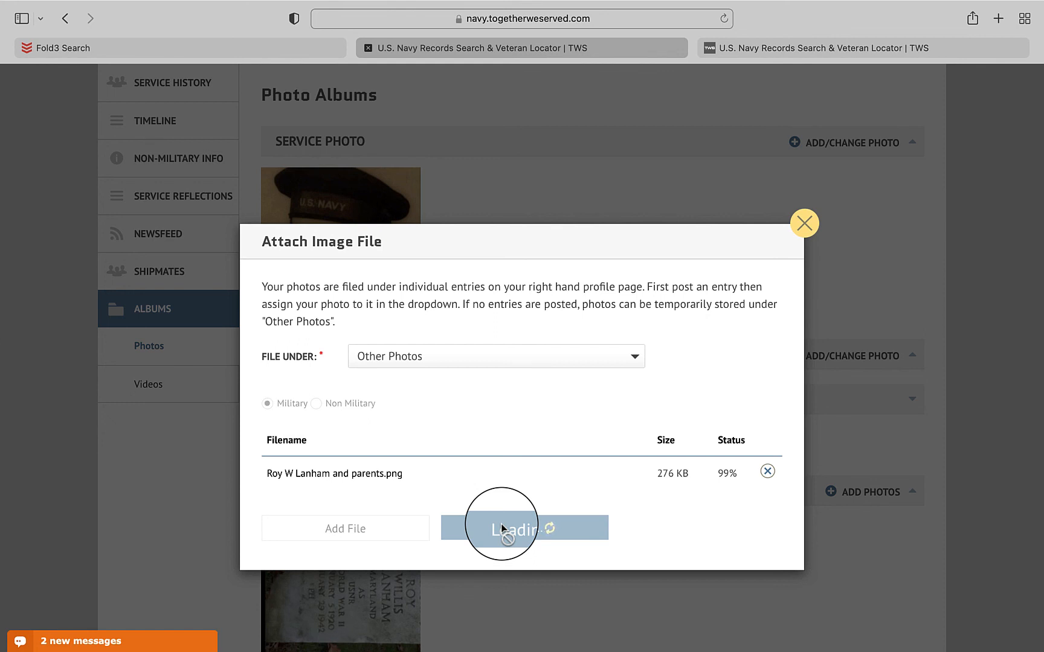
# - Title the photo with the sailor's name plus "and parents" and enter the description "From Find A Grave"
pyautogui.click(419, 389)
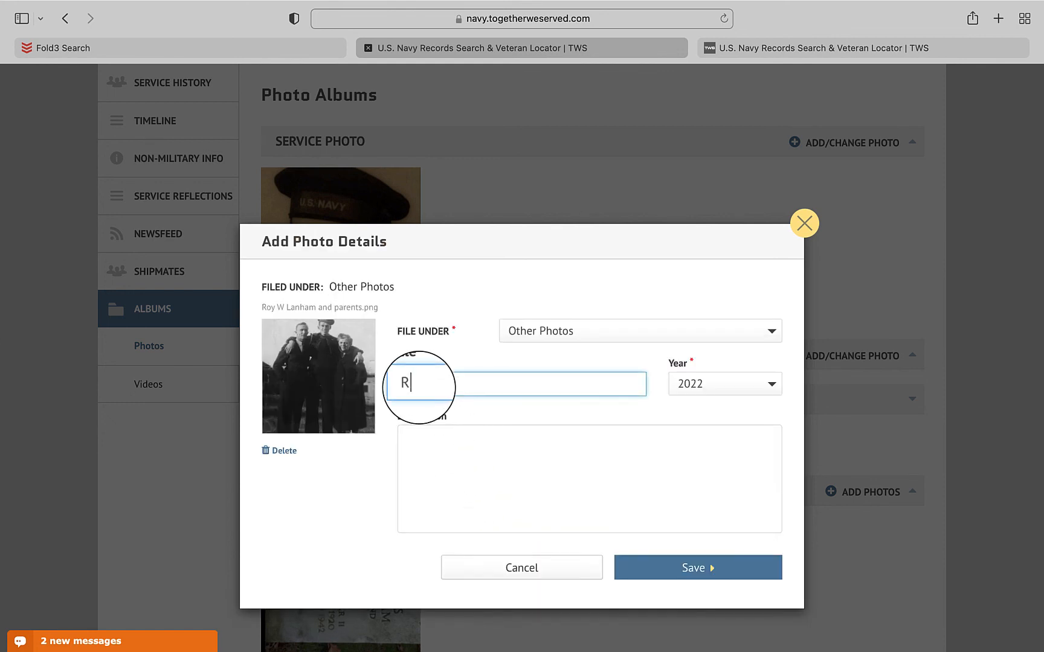
pyautogui.write('Roy Lanham and parents')
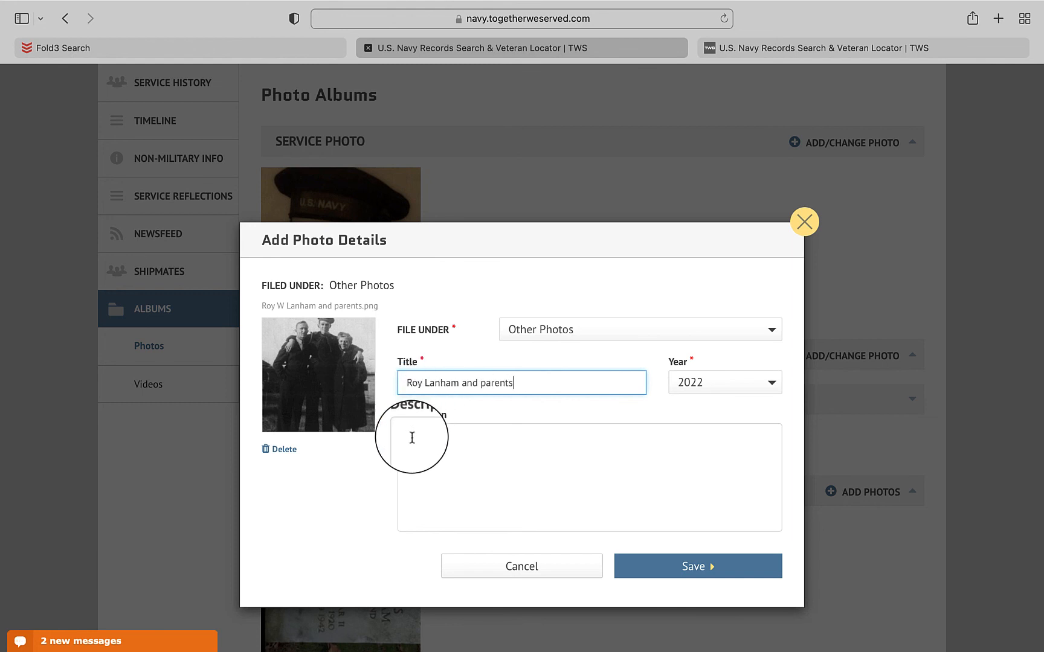
pyautogui.click(410, 433)
pyautogui.write('From Find A Grave')
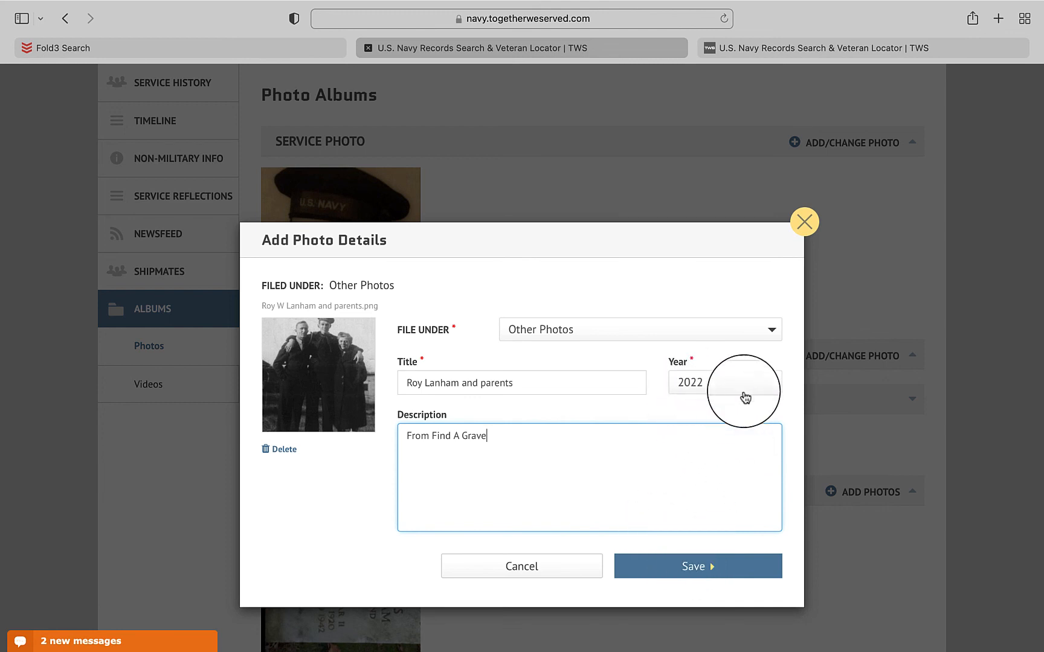
# - Set the year of the parents photo to 1941 and save its details
pyautogui.click(771, 388)
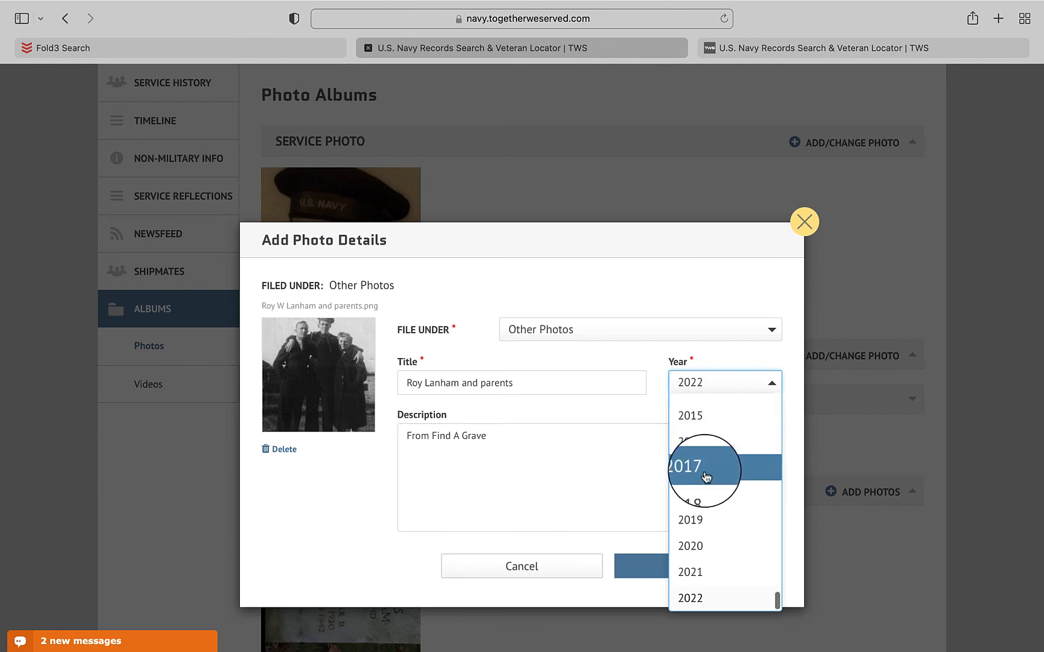
pyautogui.scroll(20, 705, 477)
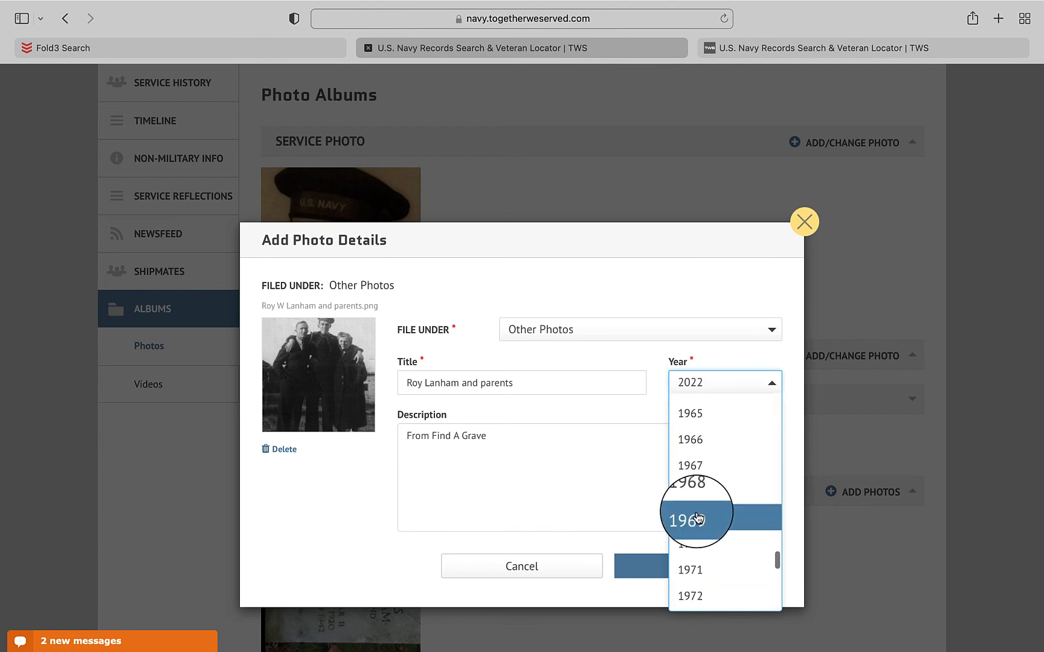
pyautogui.scroll(10, 698, 517)
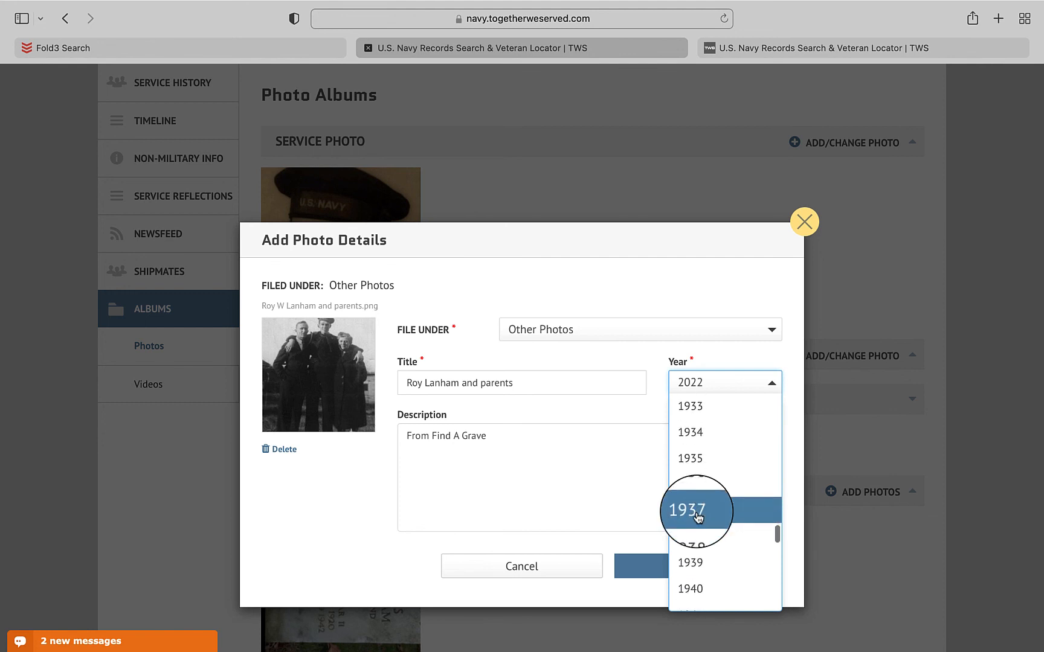
pyautogui.scroll(-2, 699, 518)
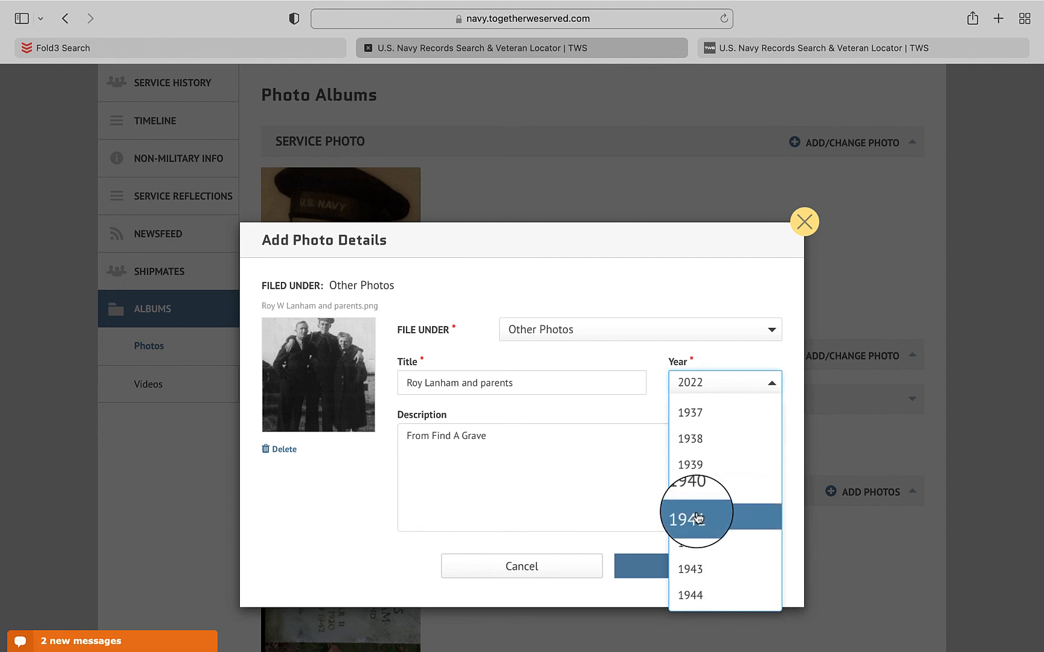
pyautogui.click(699, 517)
pyautogui.click(695, 566)
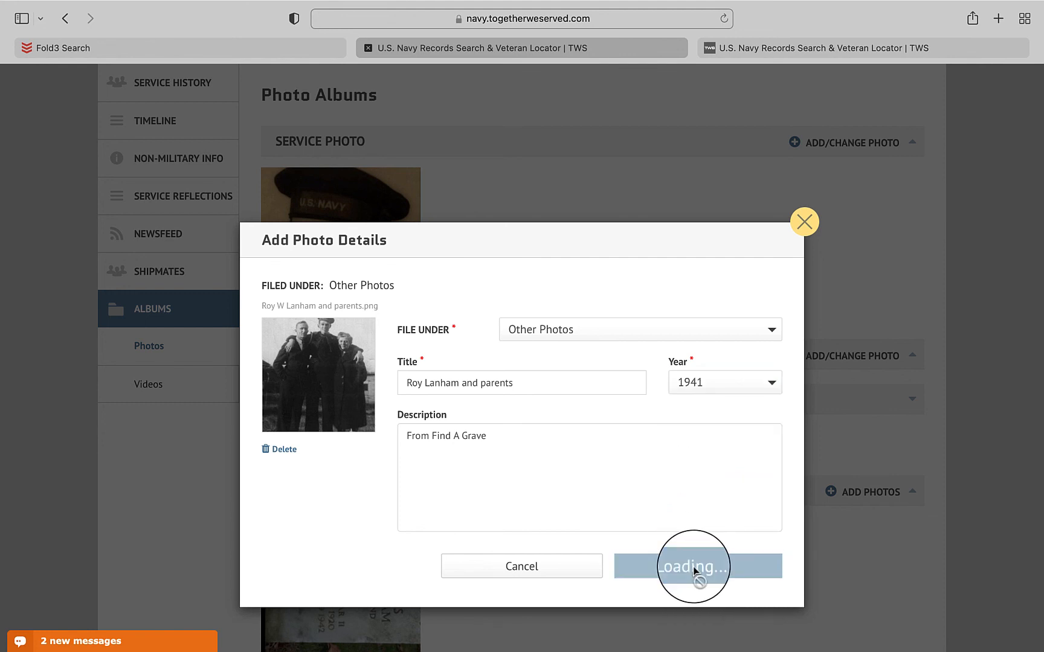
# - Open the sailor's Roll of Honor listing from the profile, and view his full service history
pyautogui.scroll(-5, 694, 571)
pyautogui.scroll(7, 693, 571)
pyautogui.scroll(7, 694, 566)
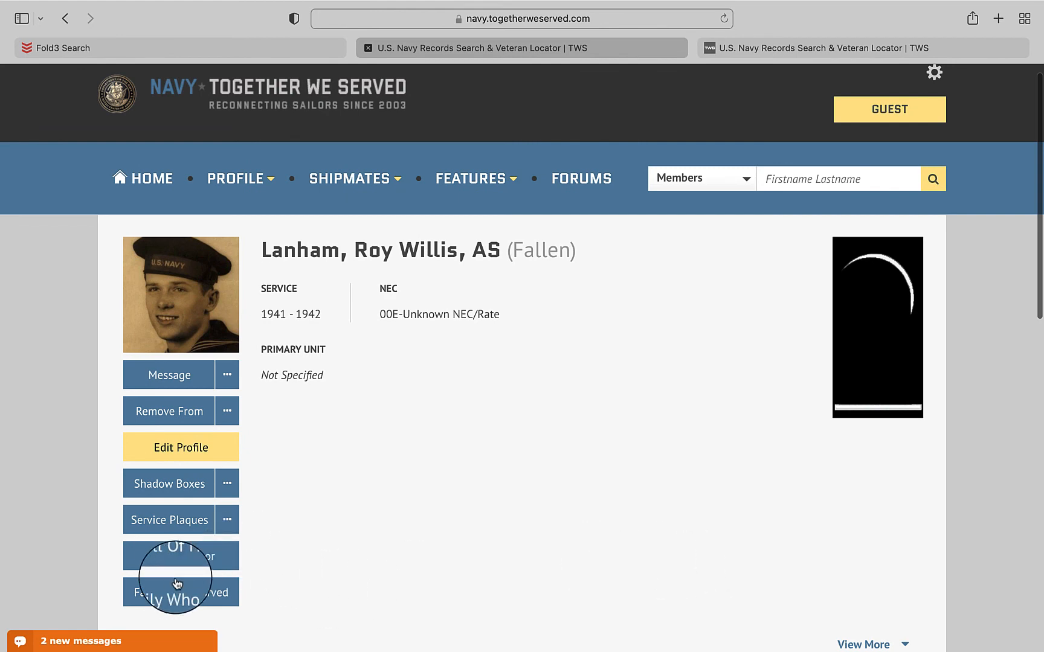
pyautogui.click(164, 555)
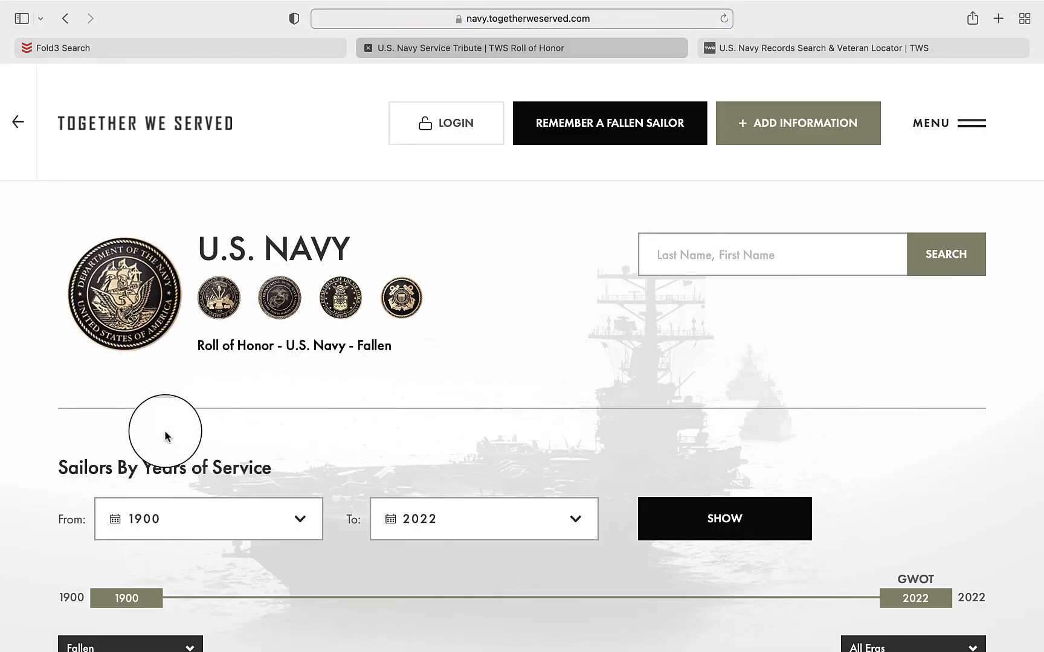
pyautogui.scroll(-5, 176, 375)
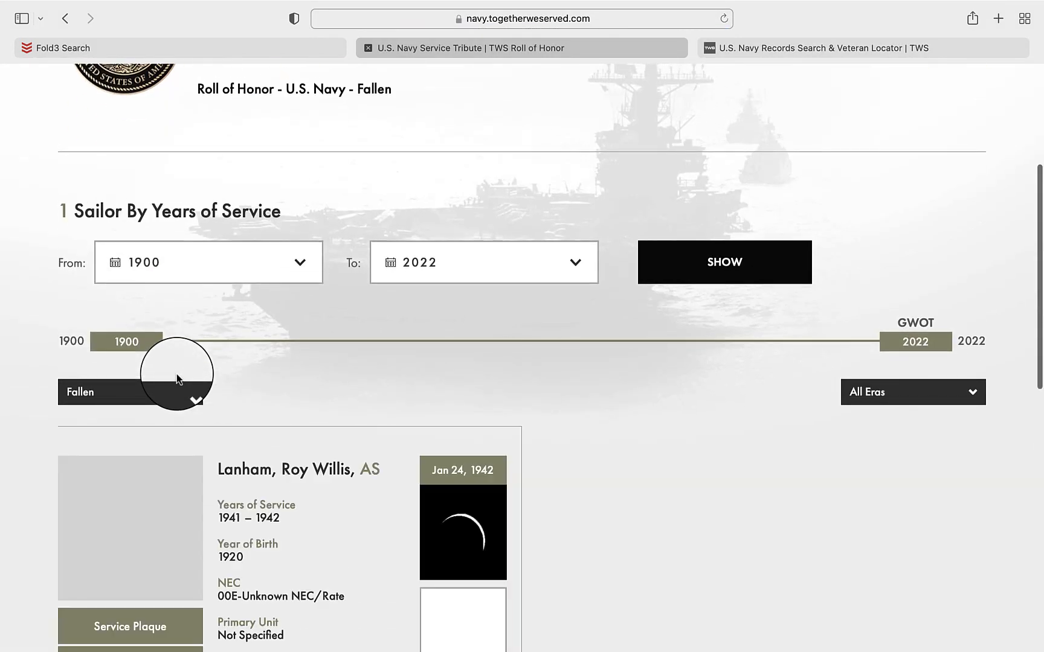
pyautogui.scroll(-3, 176, 379)
pyautogui.scroll(-3, 175, 371)
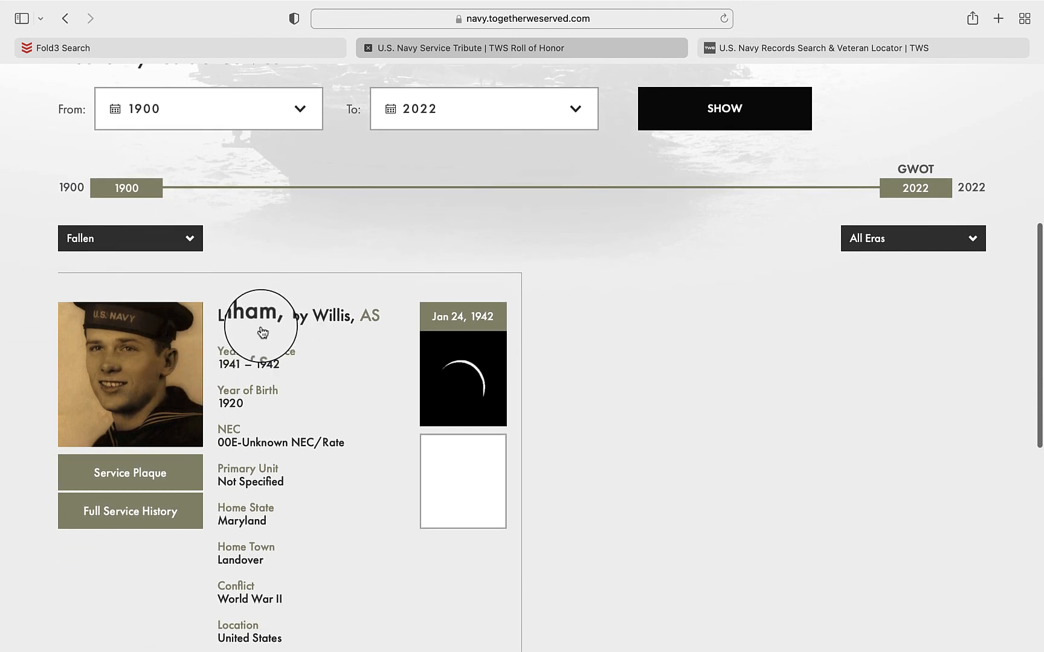
pyautogui.click(120, 520)
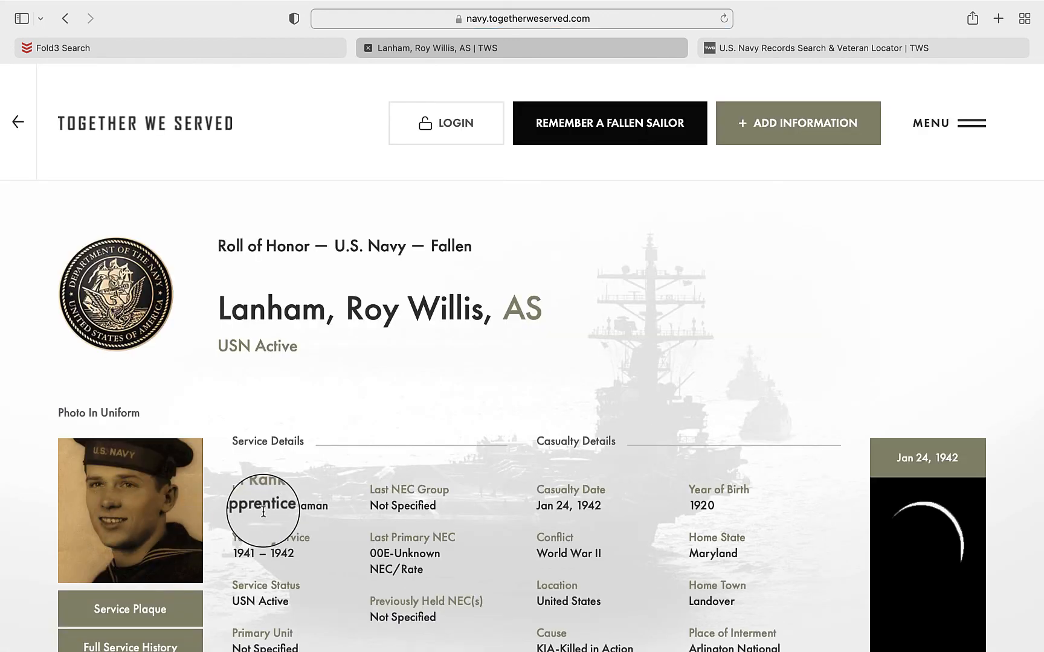
# - Review the service and casualty details, medals, operations and comments/citation on the sailor's Roll of Honor page
pyautogui.scroll(-5, 261, 508)
pyautogui.scroll(-5, 263, 515)
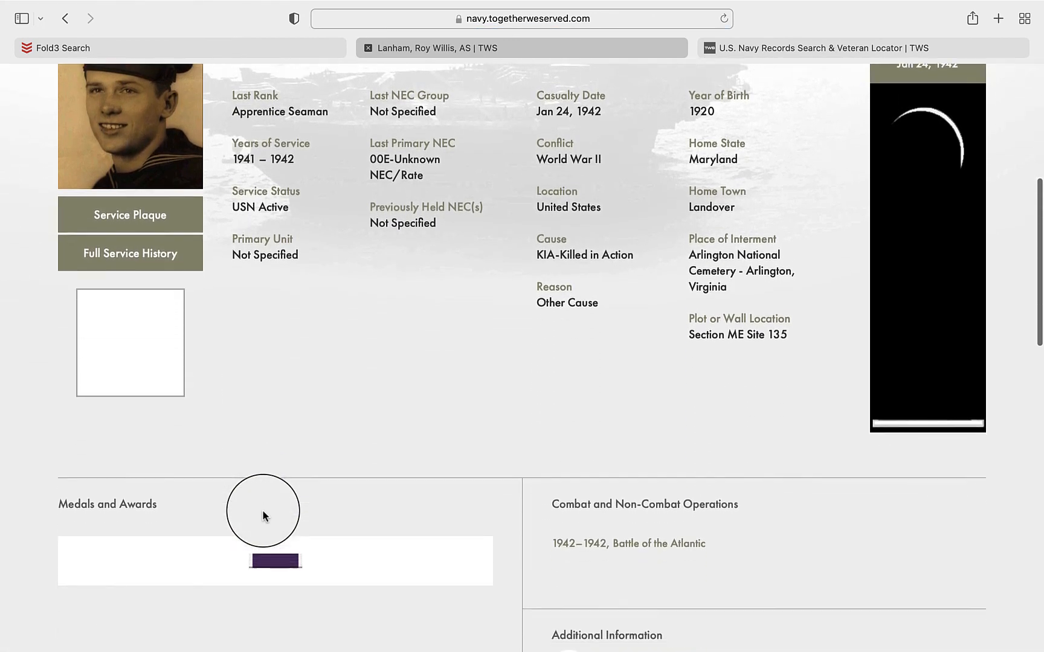
pyautogui.scroll(-5, 263, 515)
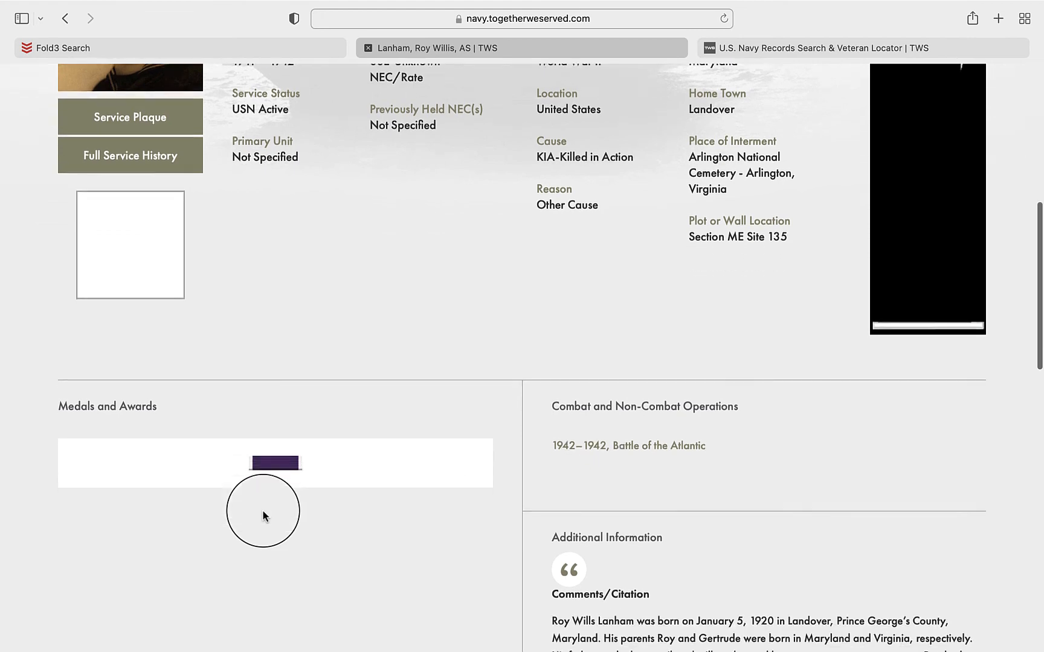
pyautogui.scroll(-8, 263, 515)
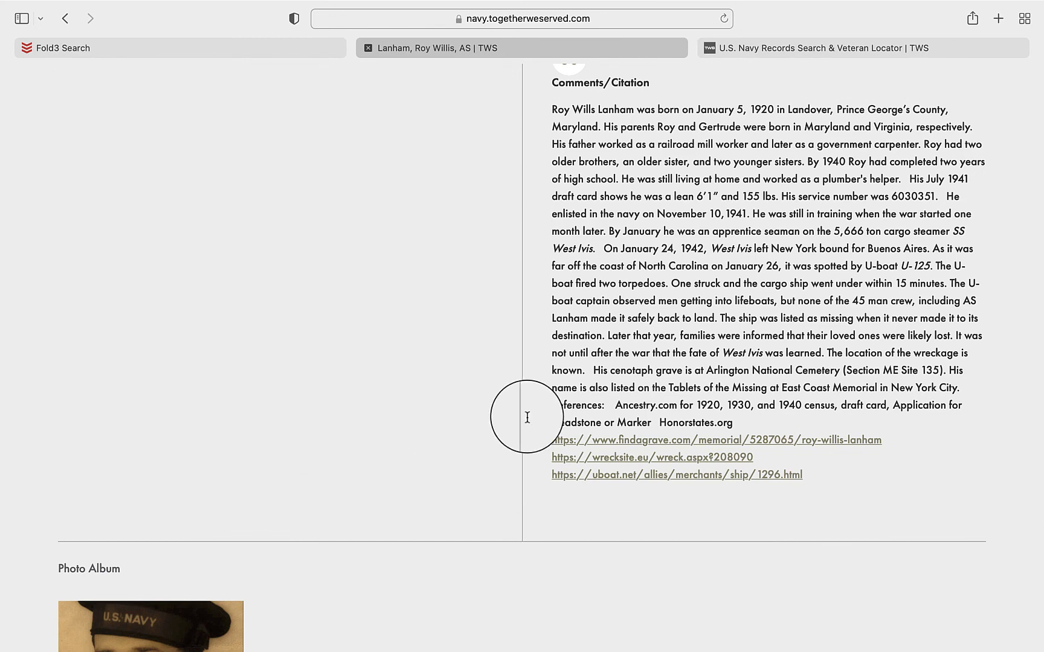
pyautogui.scroll(4, 537, 331)
pyautogui.scroll(19, 538, 331)
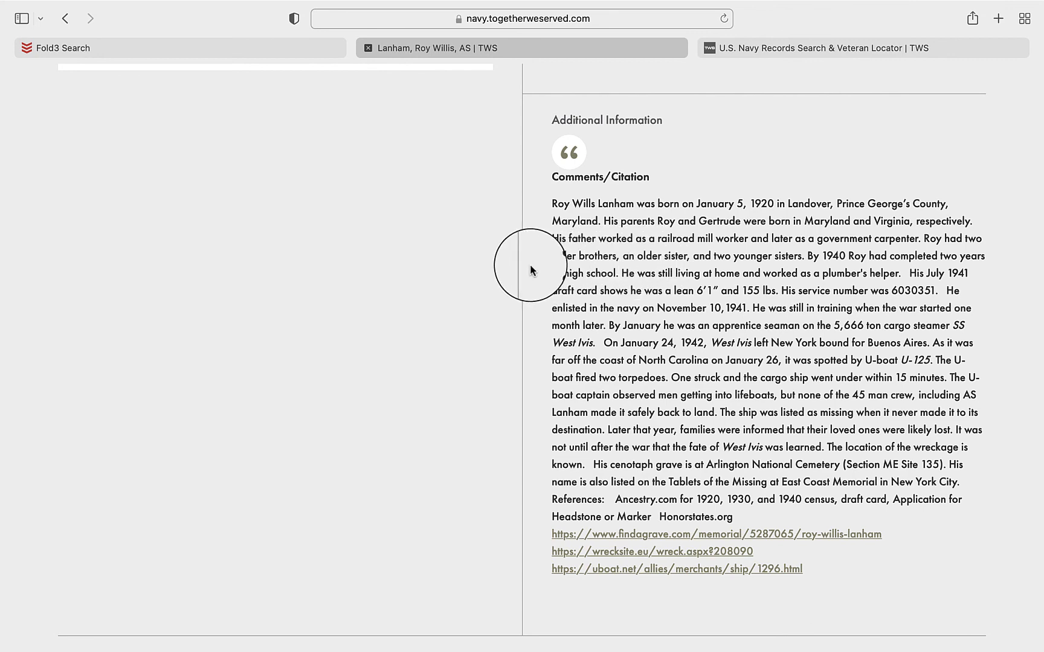
pyautogui.hotkey('ctrl', 'Left')
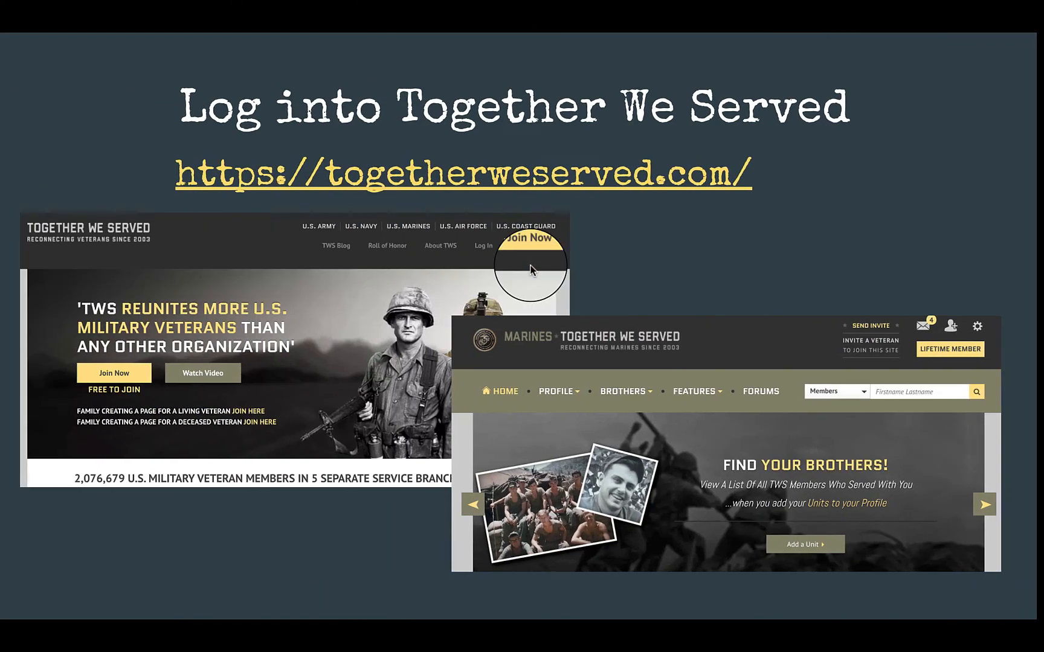
pyautogui.press('Right')
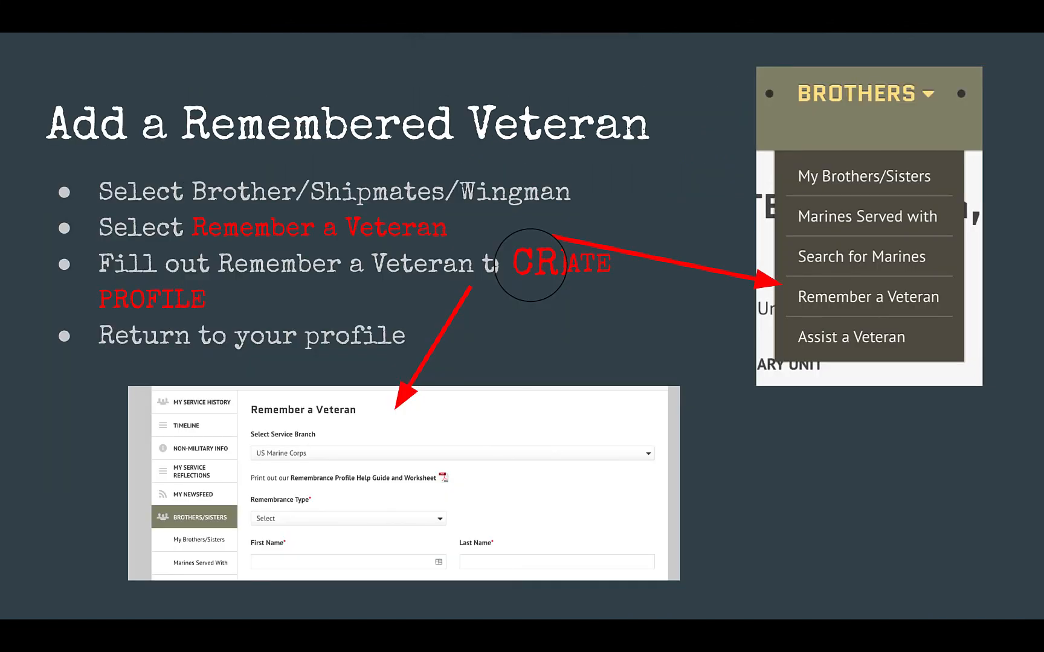
pyautogui.press('Right')
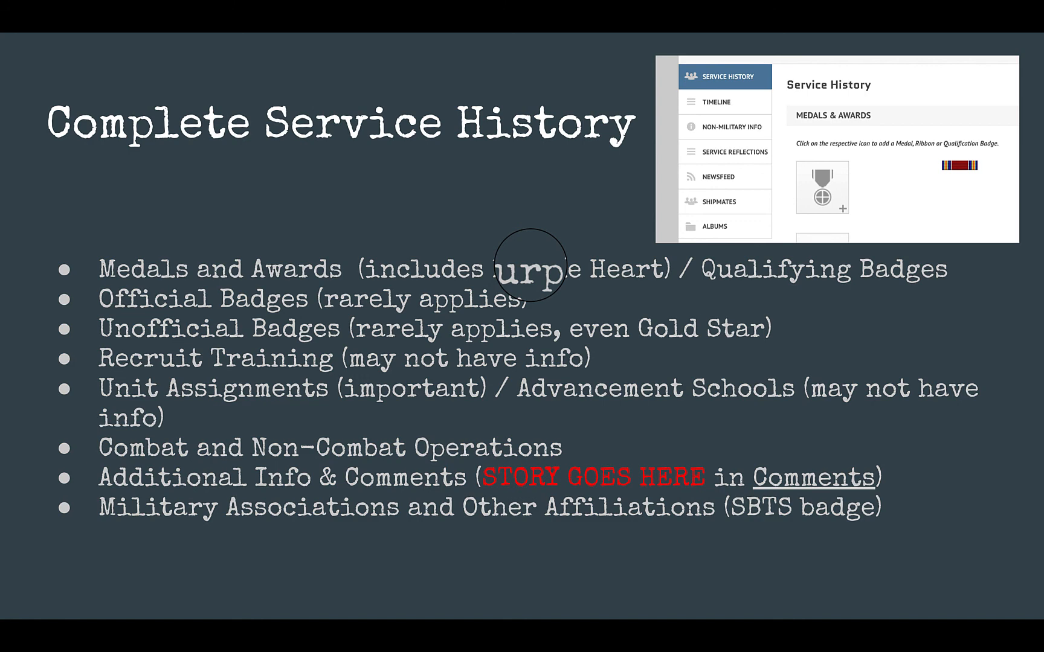
pyautogui.press('Right')
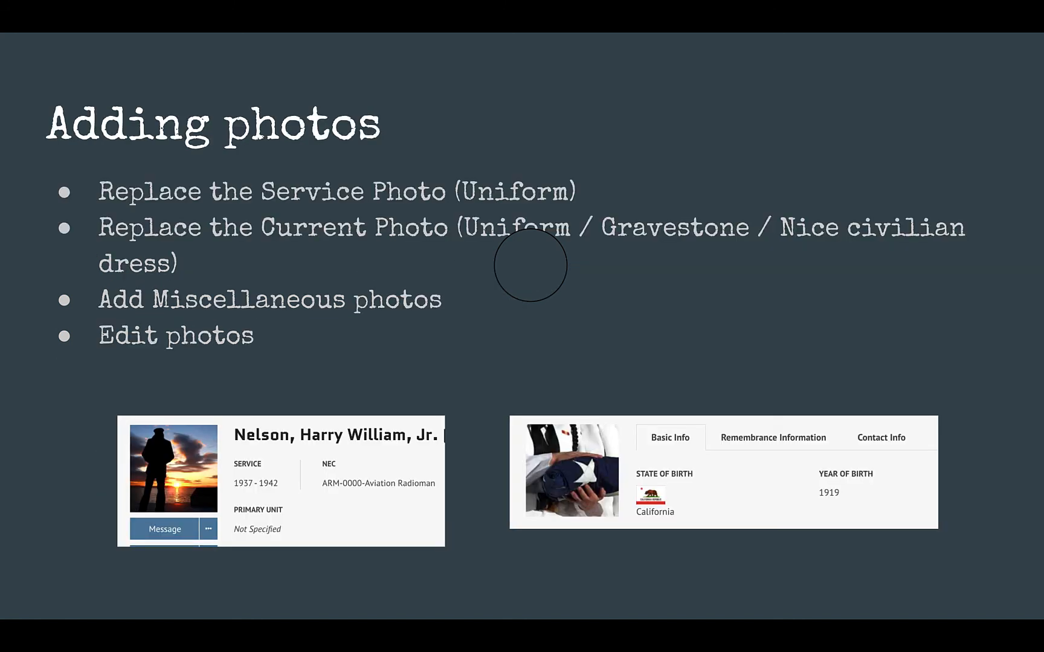
pyautogui.hotkey('ctrl', 'Right')
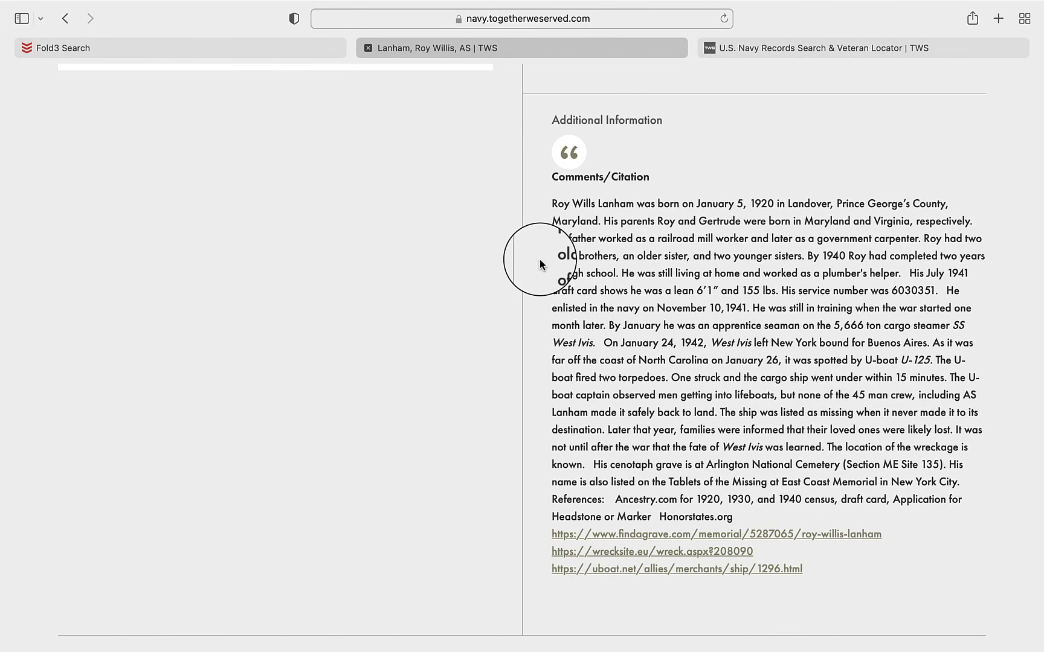